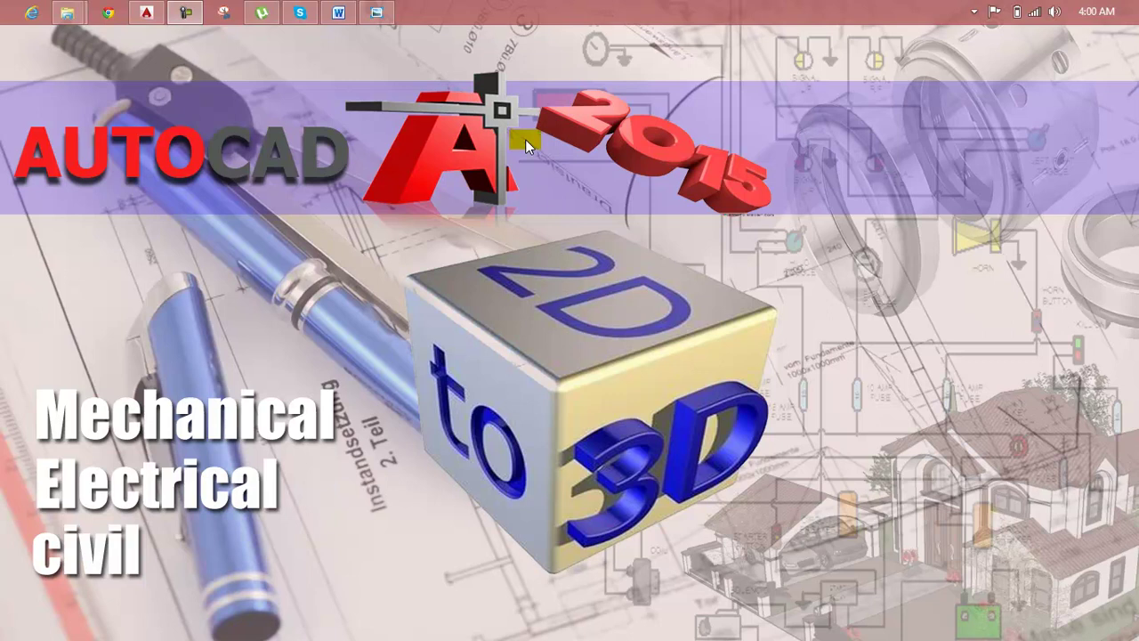
- Restore the Lesson 124 Word document introducing the HOLD DOWN ARM practical
{"action": "left_click", "coordinate": [351, 11]}
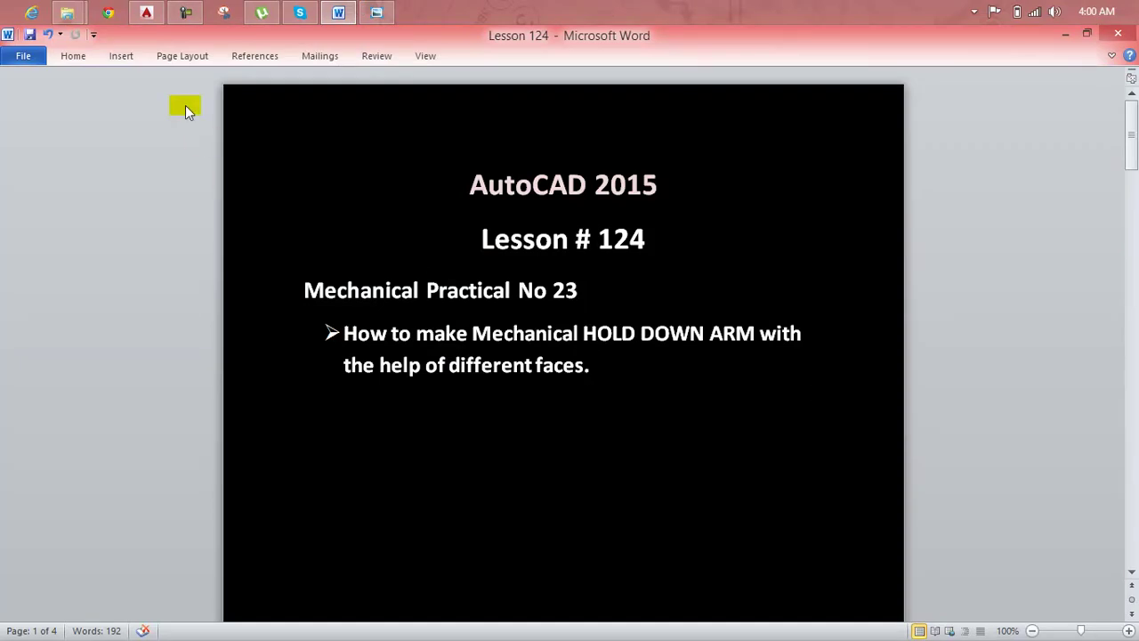
- Preview the Lesson 125 hold-down arm image in Photo Viewer, then switch to AutoCAD
{"action": "left_click", "coordinate": [189, 14]}
{"action": "left_click", "coordinate": [190, 15]}
{"action": "left_click", "coordinate": [376, 12]}
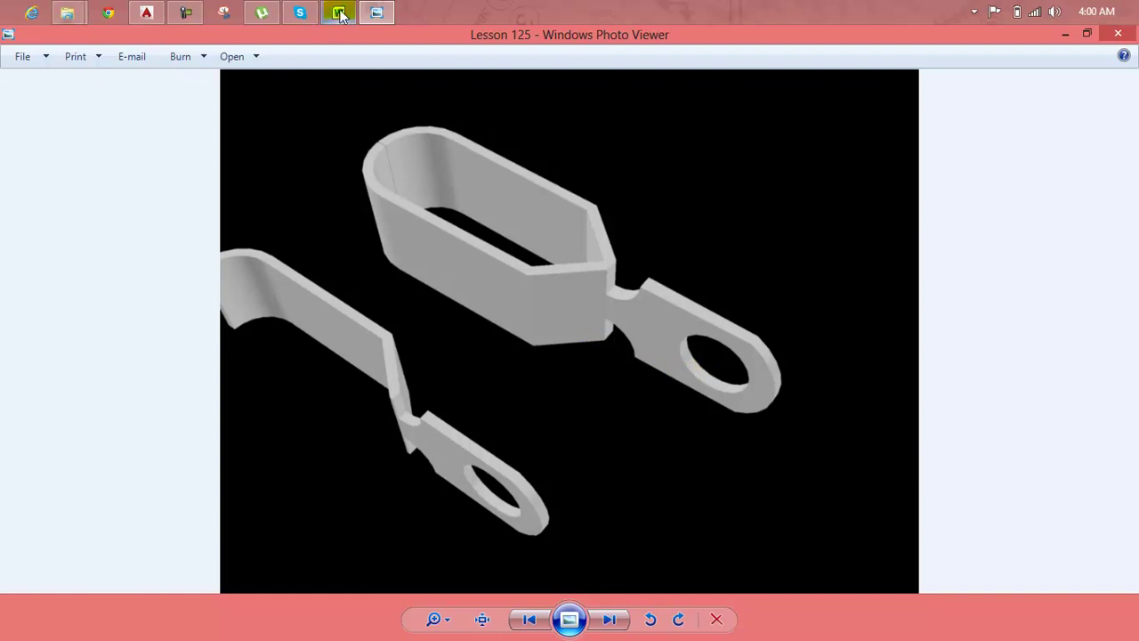
{"action": "left_click", "coordinate": [148, 12]}
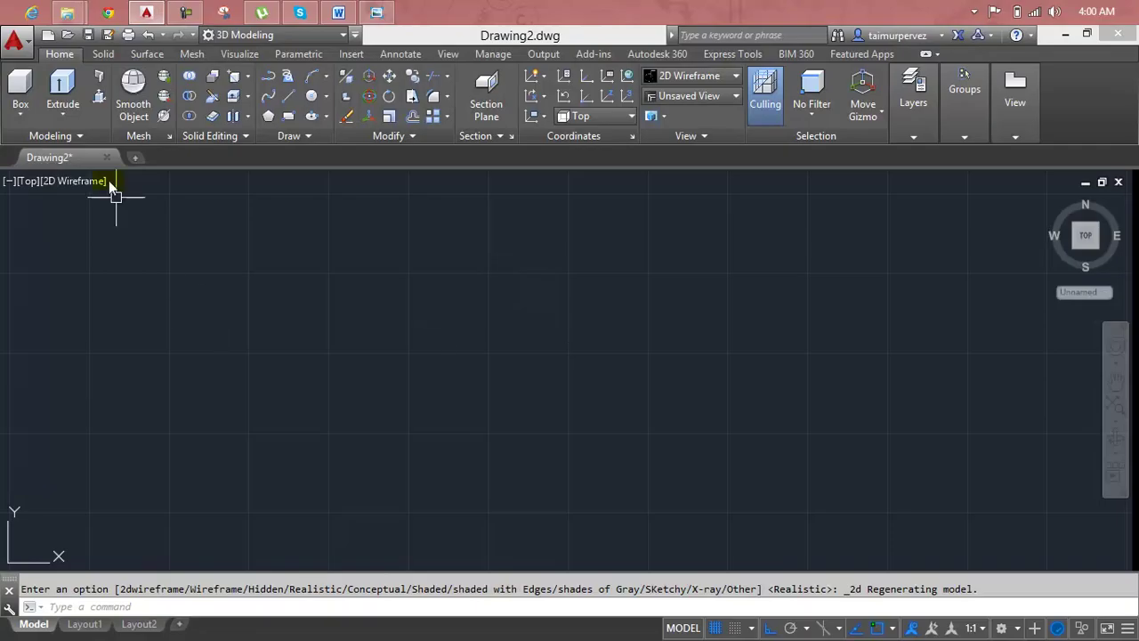
- Switch the empty Drawing2 to the Front view and hide the grid with F7
{"action": "left_click", "coordinate": [27, 182]}
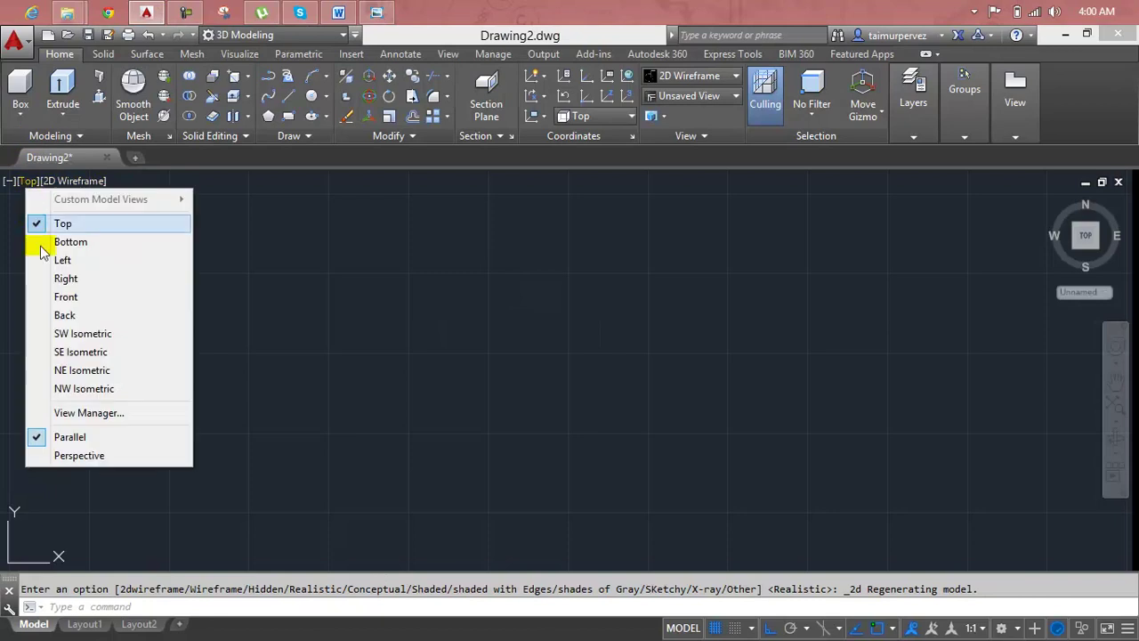
{"action": "left_click", "coordinate": [61, 304]}
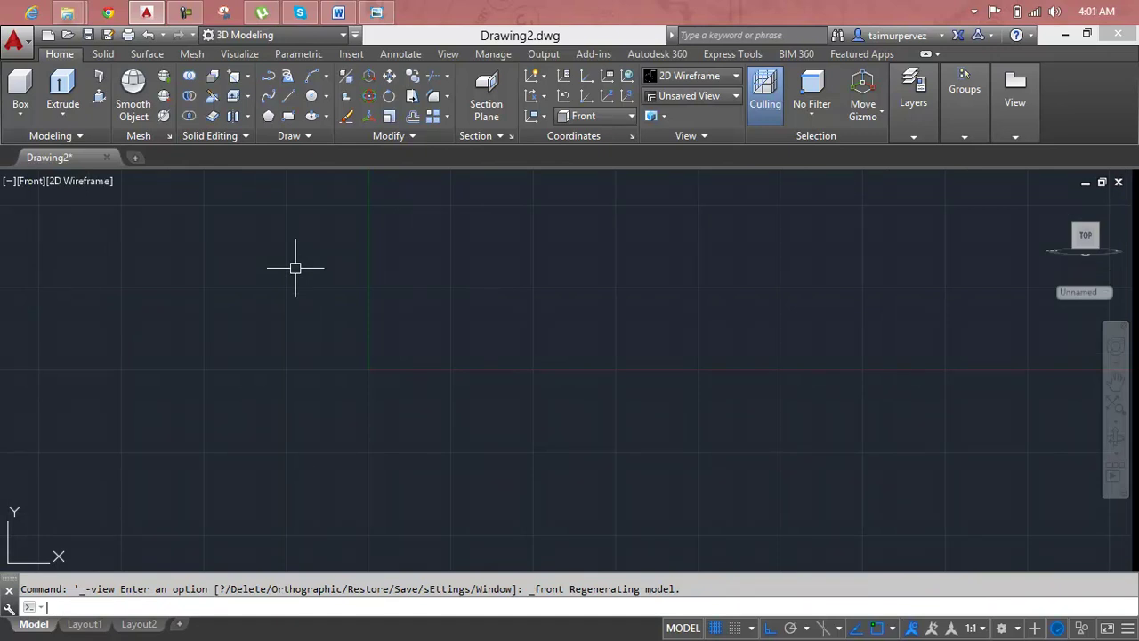
{"action": "key", "text": "F7"}
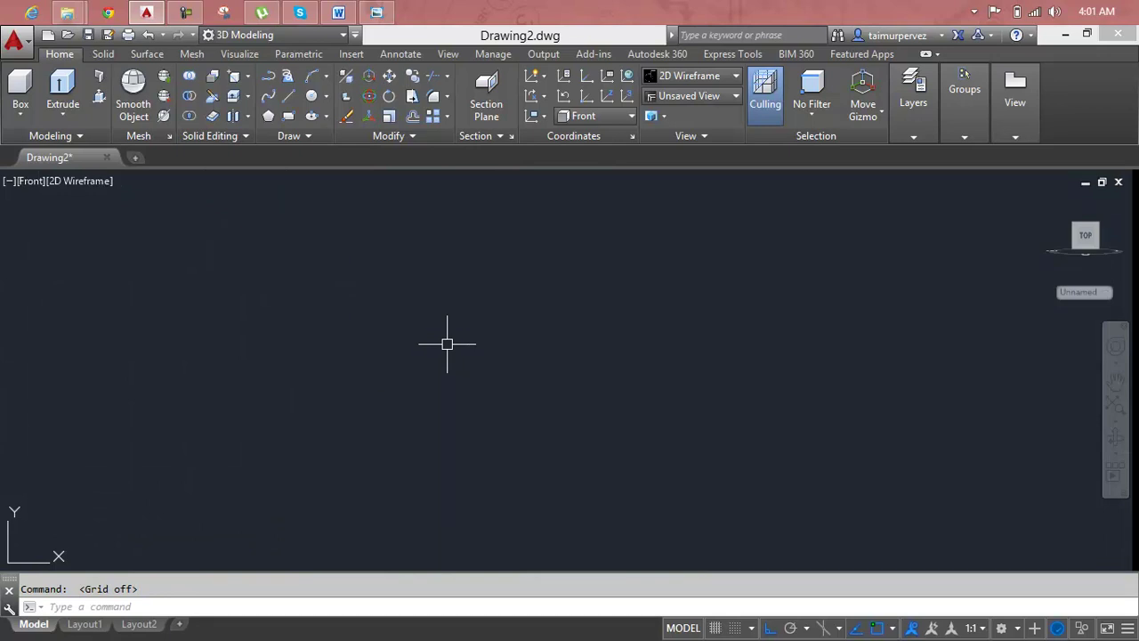
{"action": "key", "text": "Escape"}
- Start the arm profile with a 10-unit horizontal line
{"action": "type", "text": "l"}
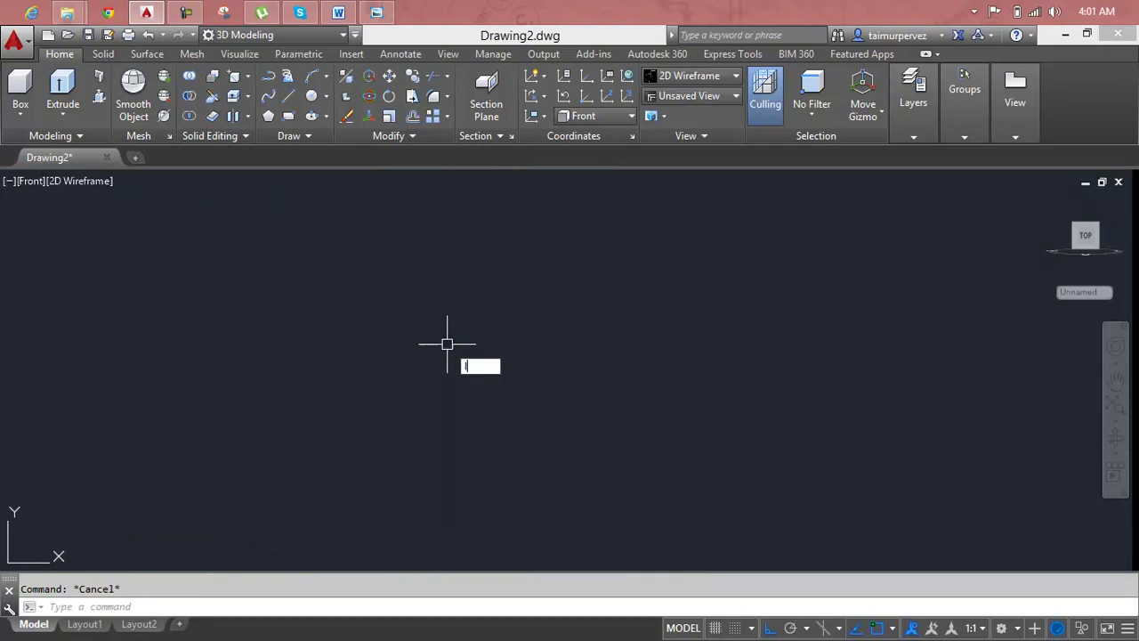
{"action": "key", "text": "Return"}
{"action": "left_click", "coordinate": [231, 365]}
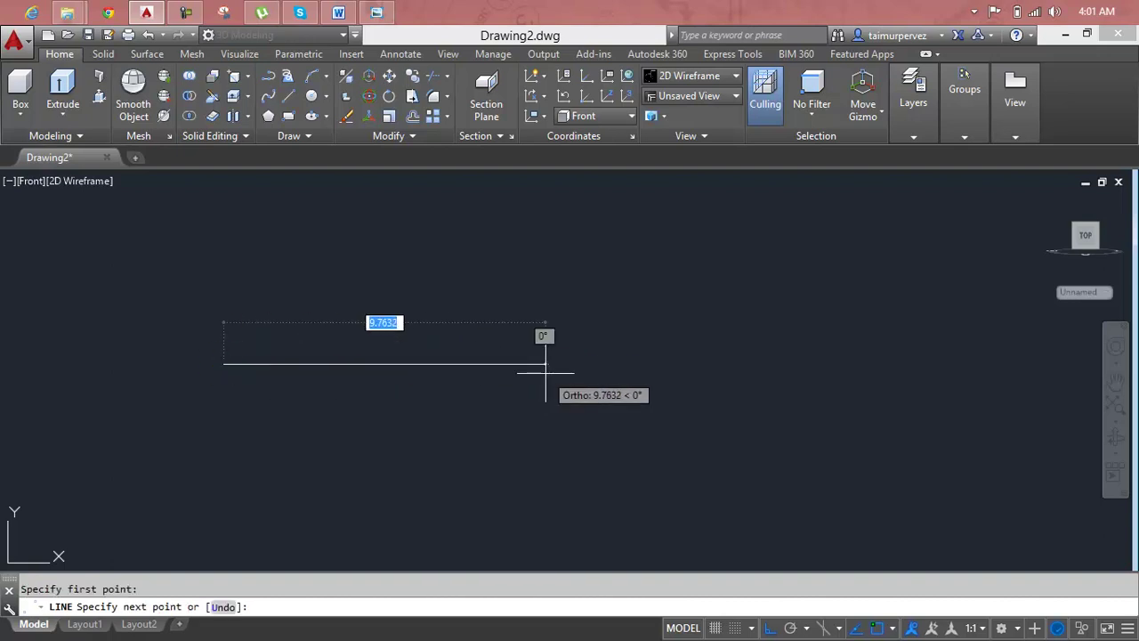
{"action": "type", "text": "10"}
{"action": "key", "text": "Return"}
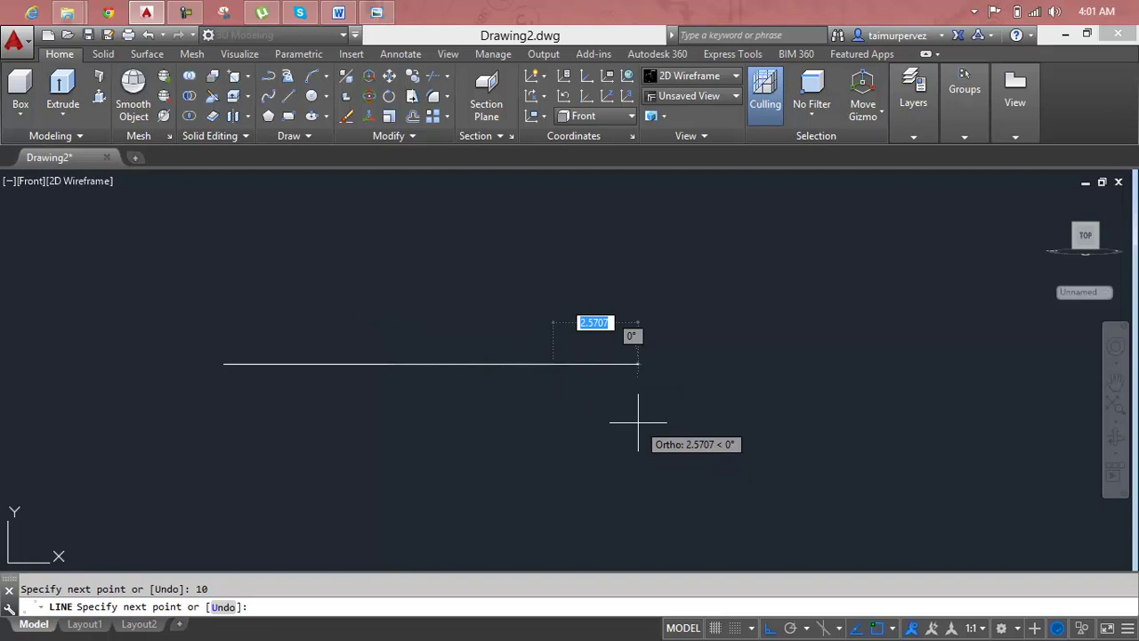
- Continue the profile with a 3-unit segment at -35° and a 5-unit horizontal segment
{"action": "key", "text": "F8"}
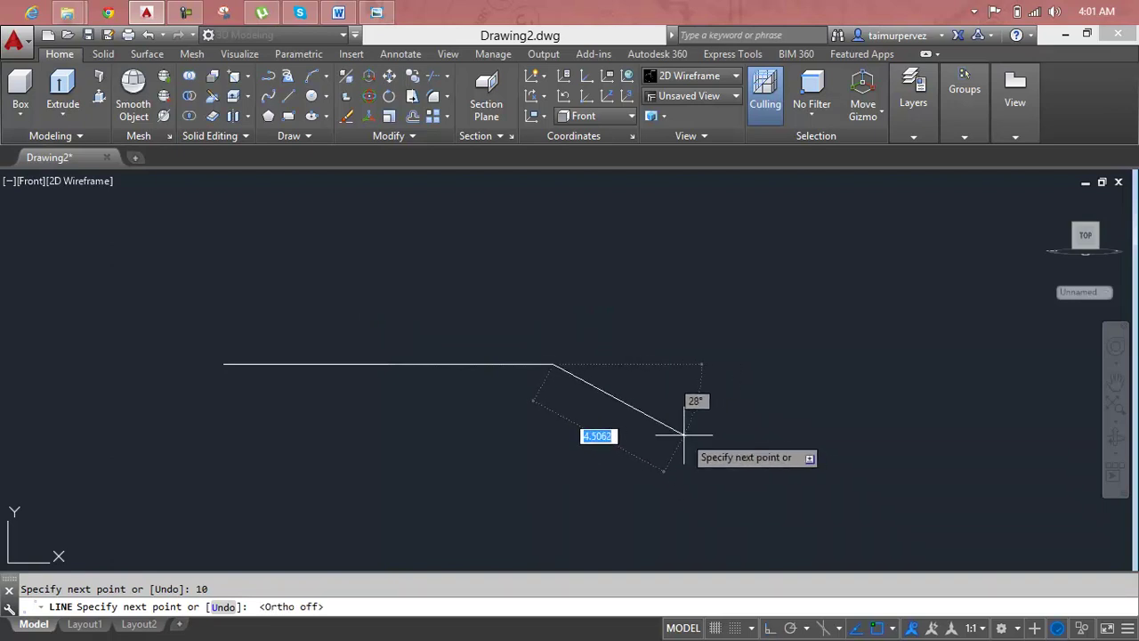
{"action": "type", "text": "@ "}
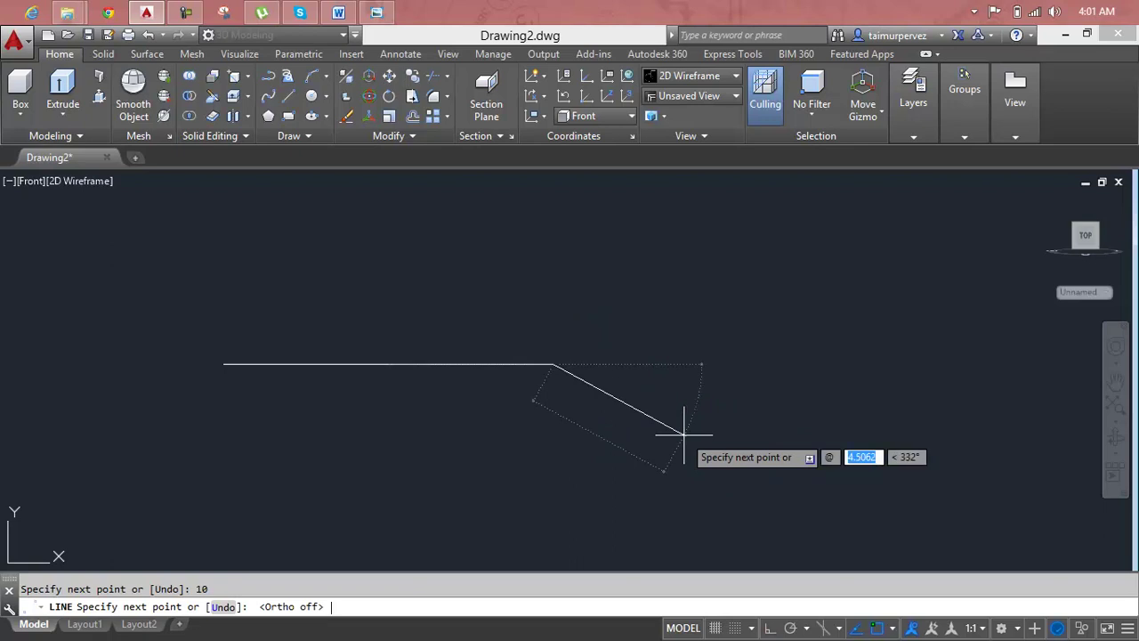
{"action": "type", "text": "3"}
{"action": "key", "text": "Tab"}
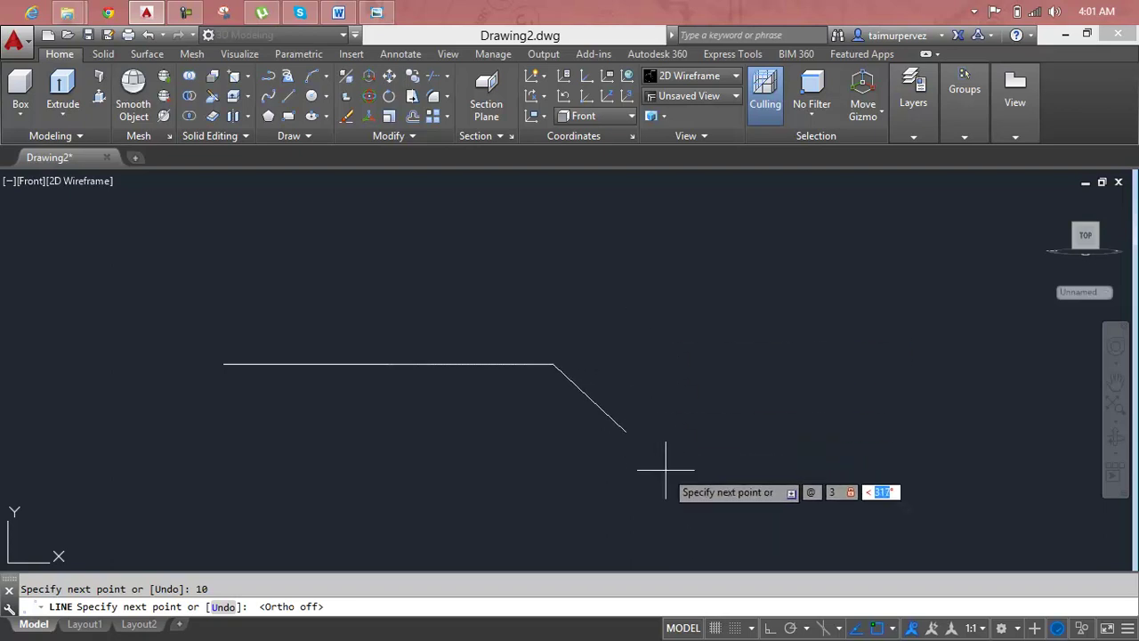
{"action": "type", "text": "-"}
{"action": "key", "text": "Return"}
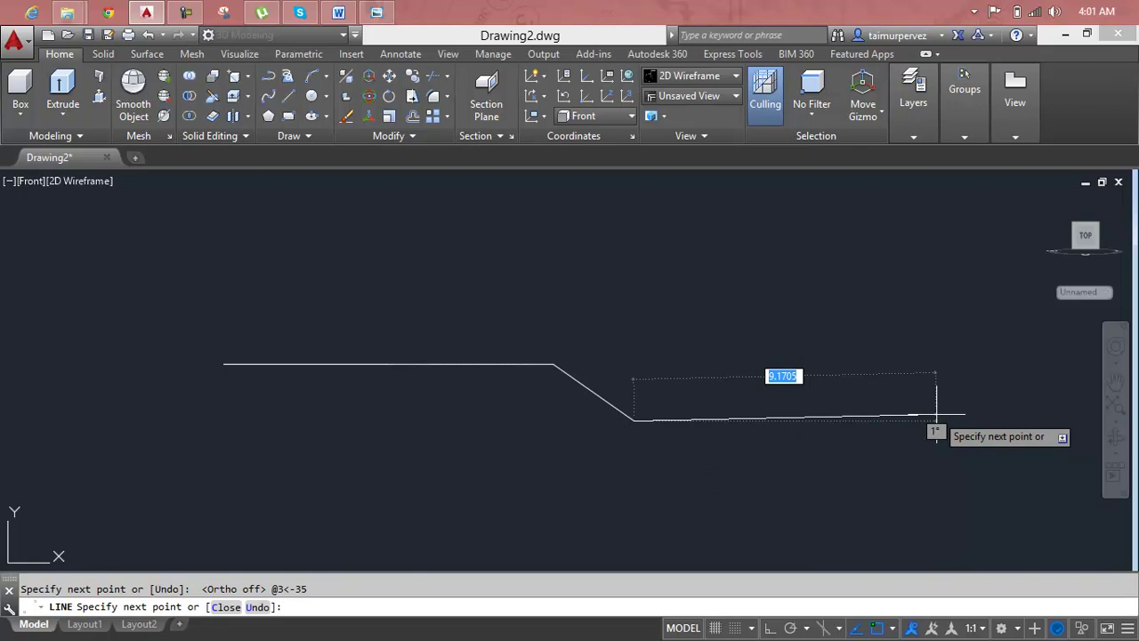
{"action": "key", "text": "F8"}
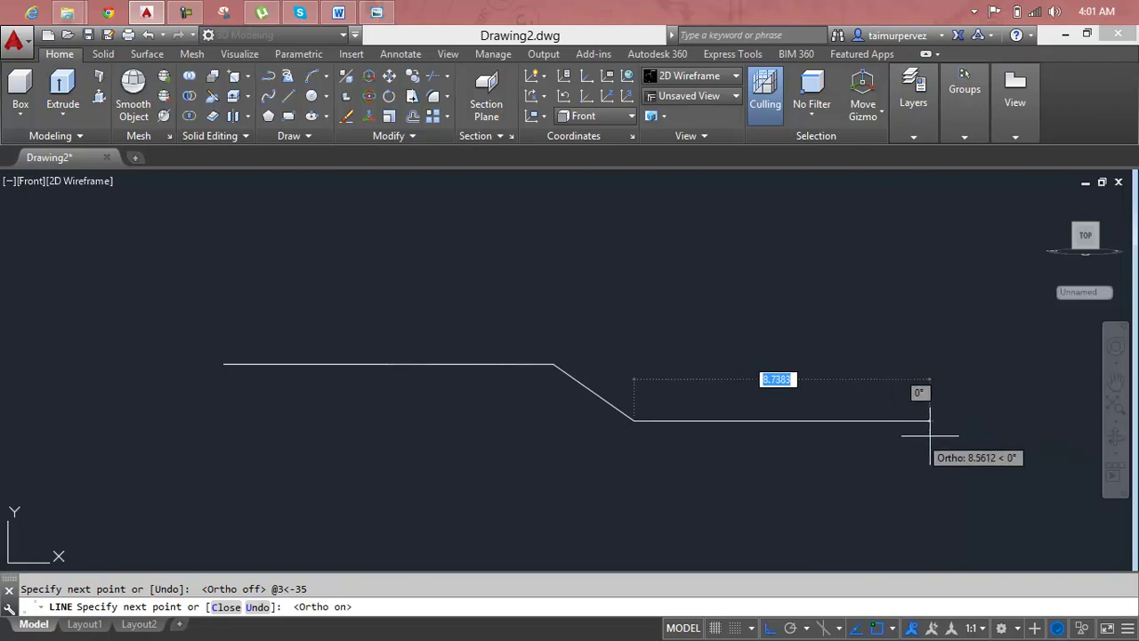
{"action": "type", "text": "5"}
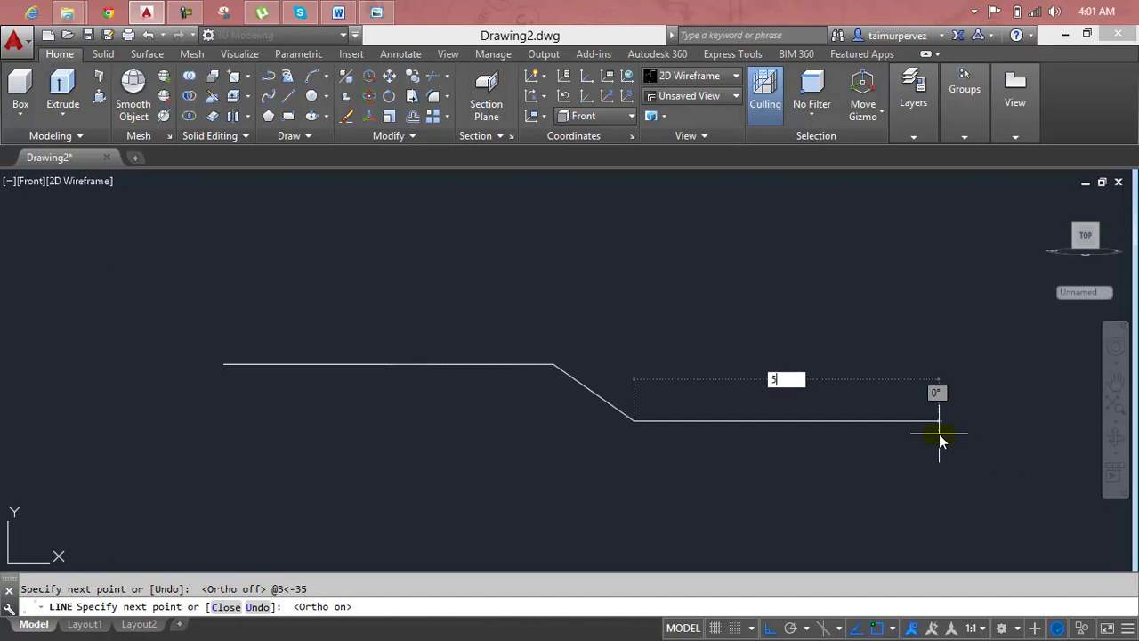
{"action": "key", "text": "Return"}
{"action": "key", "text": "Return"}
{"action": "scroll", "coordinate": [732, 423], "scroll_direction": "down", "scroll_amount": 2}
{"action": "scroll", "coordinate": [732, 425], "scroll_direction": "up", "scroll_amount": 2}
{"action": "key", "text": "Escape"}
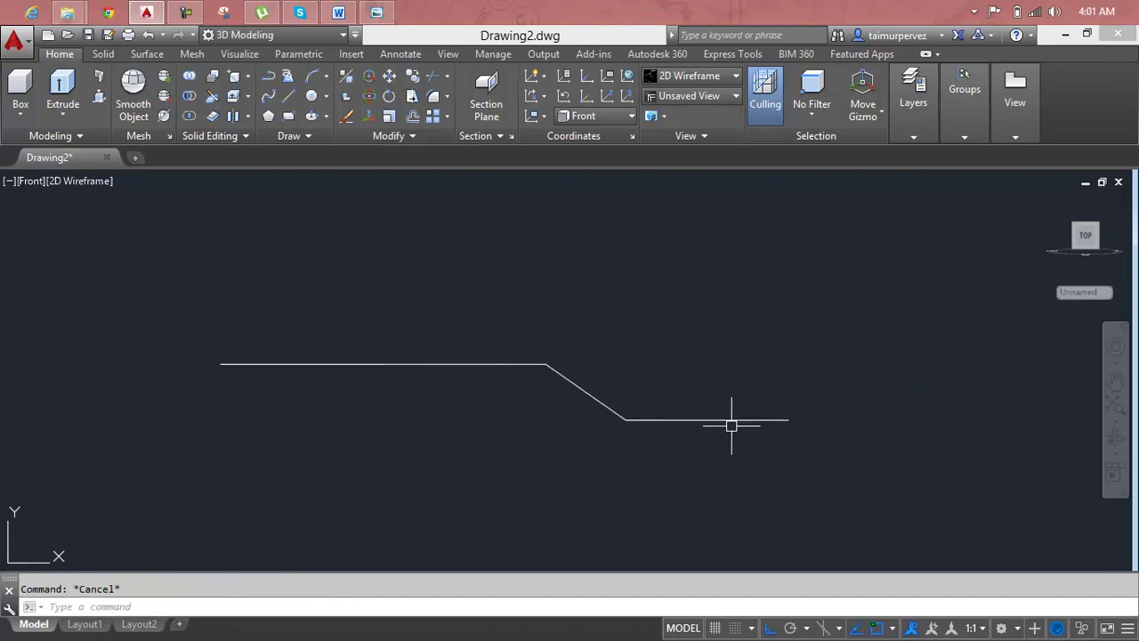
- Offset all three profile lines 0.3 below themselves
{"action": "type", "text": "o"}
{"action": "key", "text": "Return"}
{"action": "type", "text": "0.3"}
{"action": "key", "text": "Return"}
{"action": "left_click", "coordinate": [742, 419]}
{"action": "left_click", "coordinate": [744, 447]}
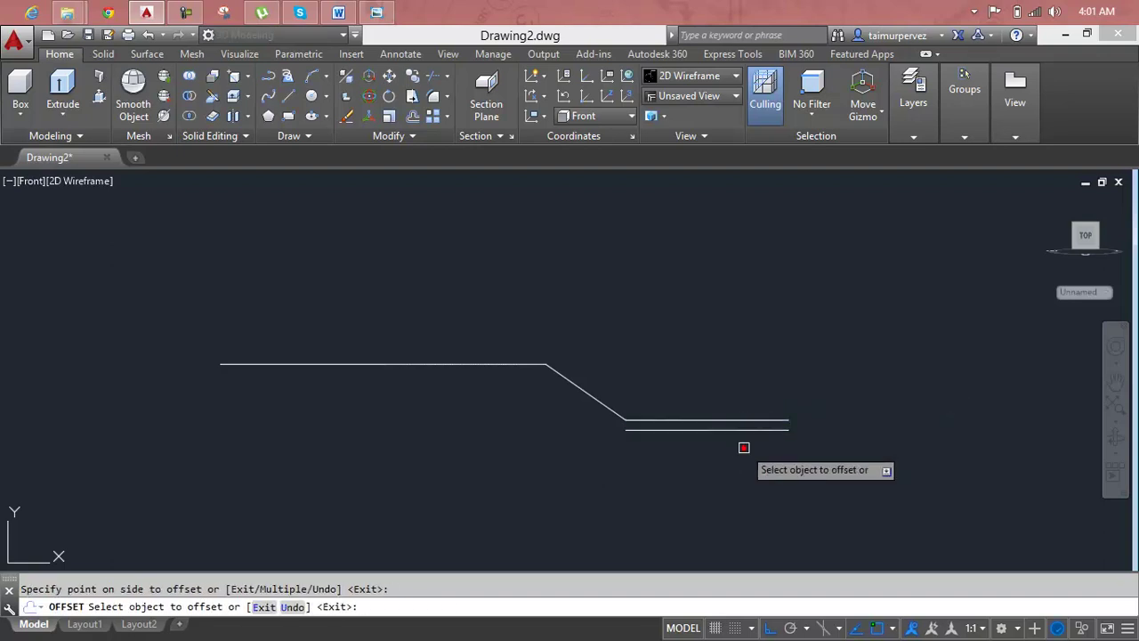
{"action": "left_click", "coordinate": [576, 385]}
{"action": "left_click", "coordinate": [569, 401]}
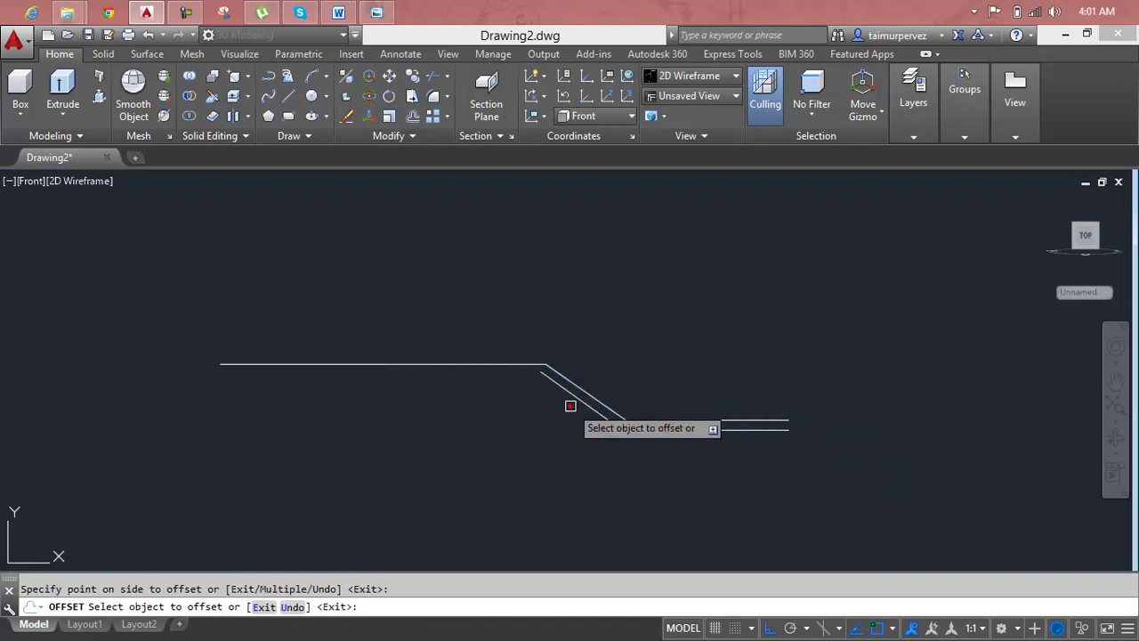
{"action": "left_click", "coordinate": [522, 364]}
{"action": "left_click", "coordinate": [499, 409]}
{"action": "key", "text": "Escape"}
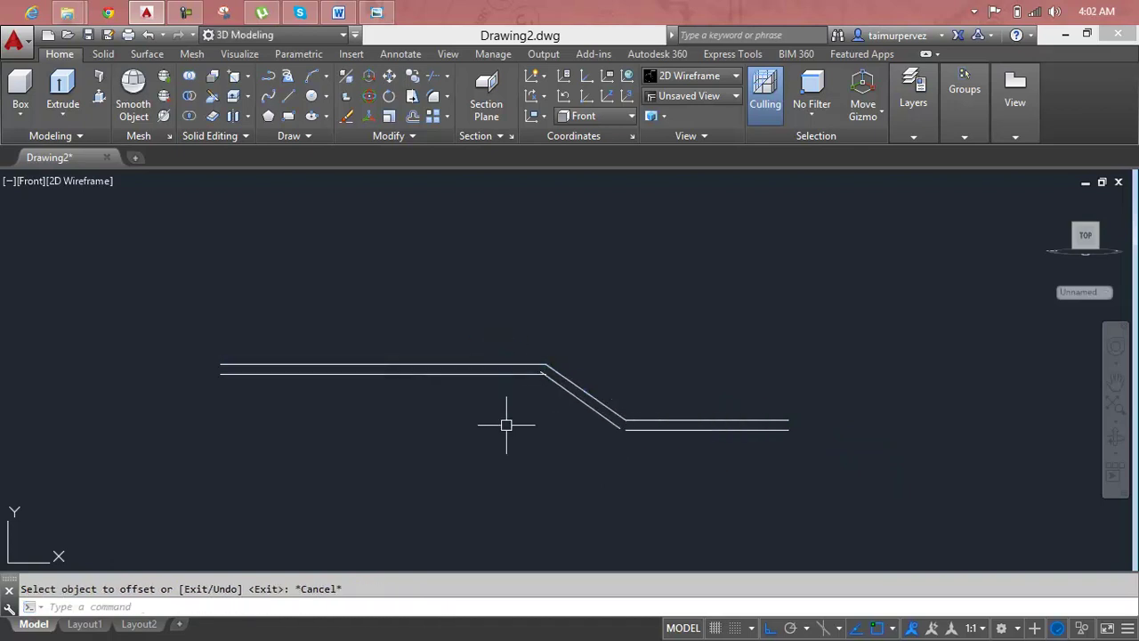
- Close both bends of the offset copies with zero-distance chamfers
{"action": "type", "text": "CHa"}
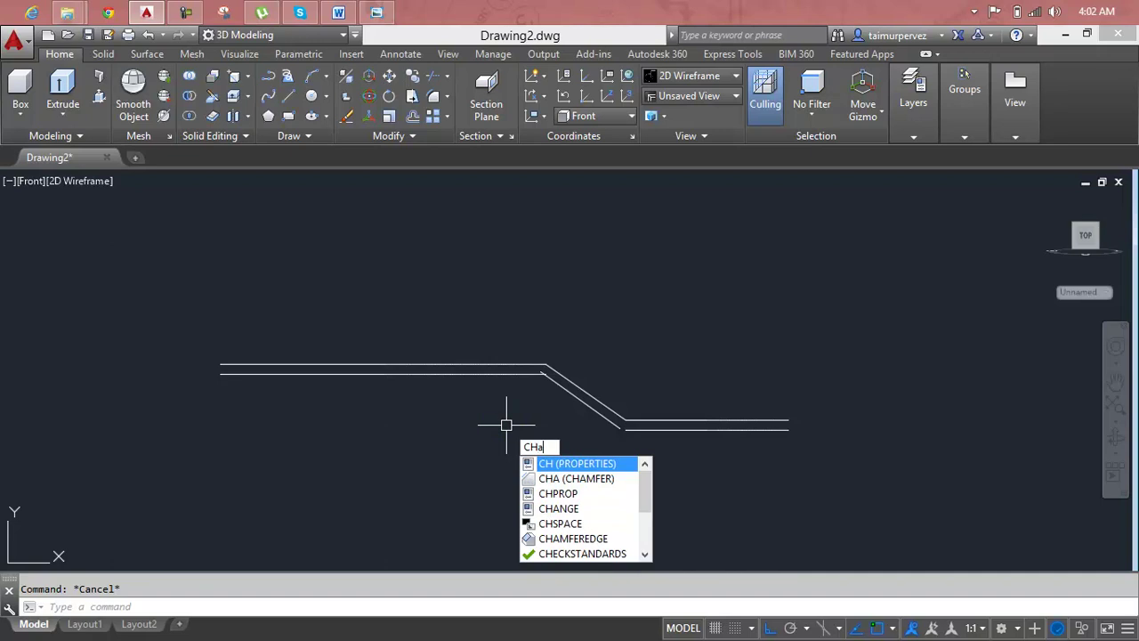
{"action": "key", "text": "Return"}
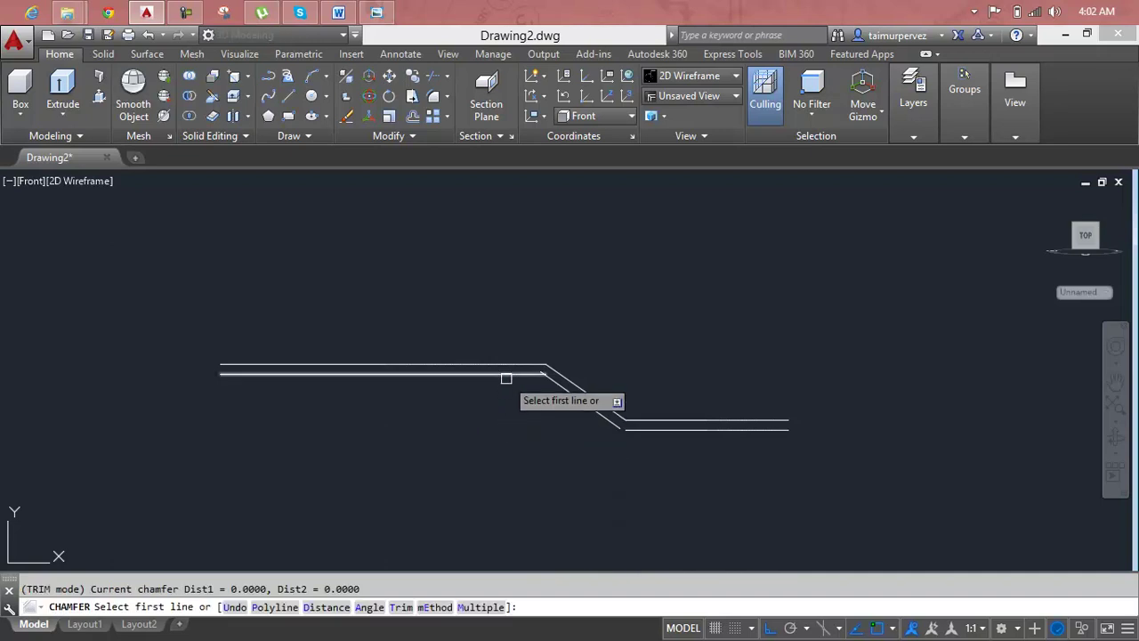
{"action": "left_click", "coordinate": [506, 375]}
{"action": "left_click", "coordinate": [557, 385]}
{"action": "key", "text": "Return"}
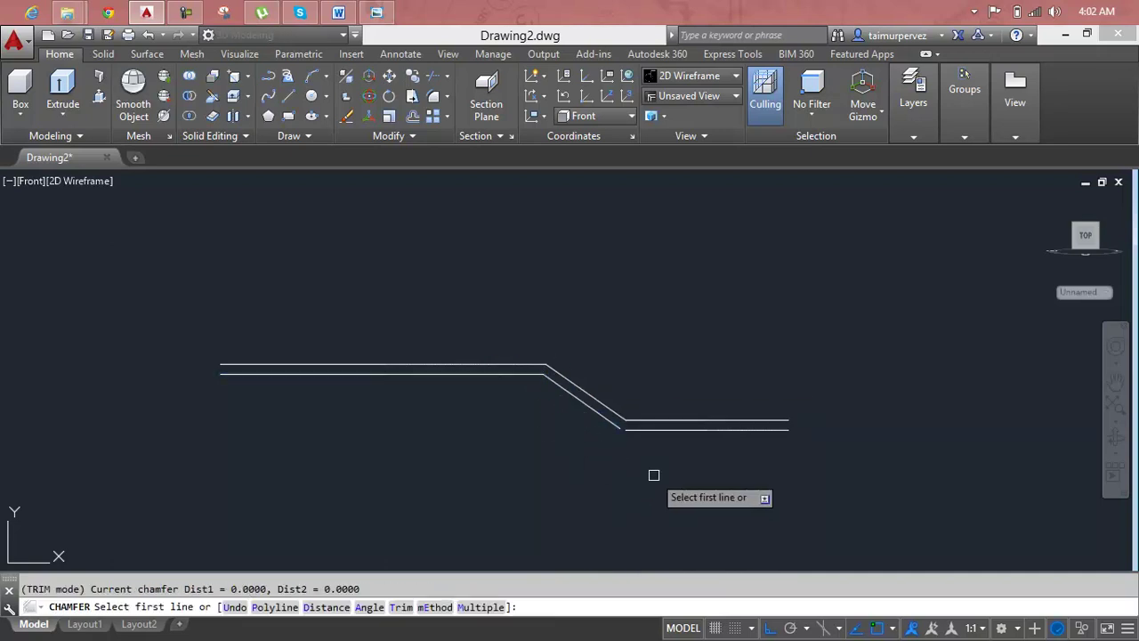
{"action": "left_click", "coordinate": [672, 430]}
{"action": "left_click", "coordinate": [617, 429]}
{"action": "key", "text": "Return"}
{"action": "key", "text": "Escape"}
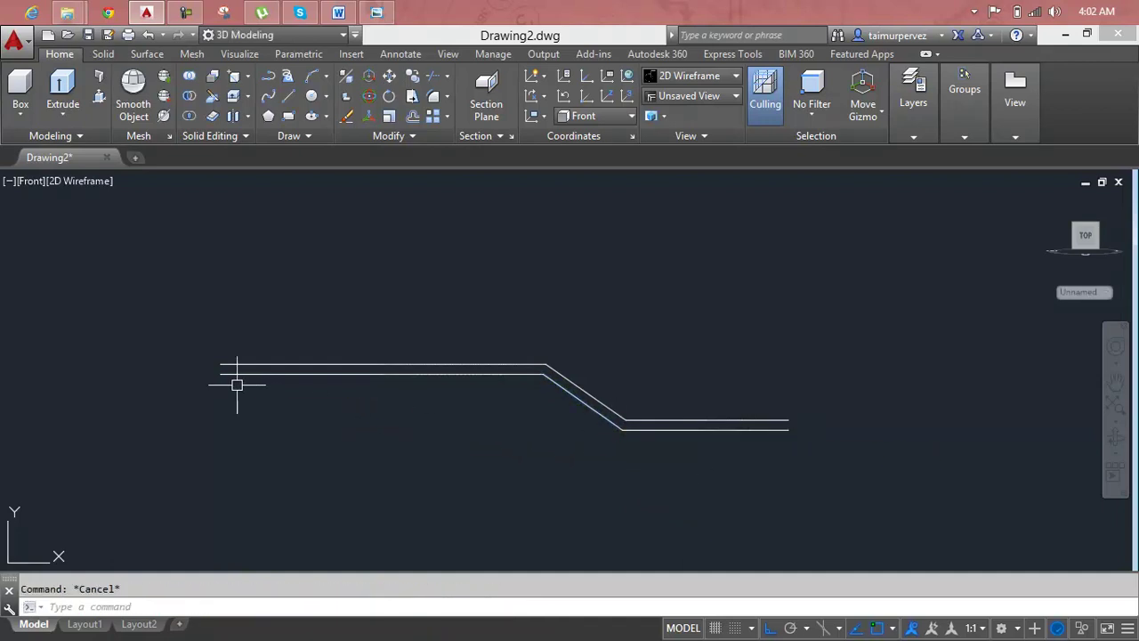
{"action": "left_click", "coordinate": [237, 385]}
{"action": "key", "text": "Escape"}
{"action": "type", "text": "l"}
{"action": "key", "text": "Return"}
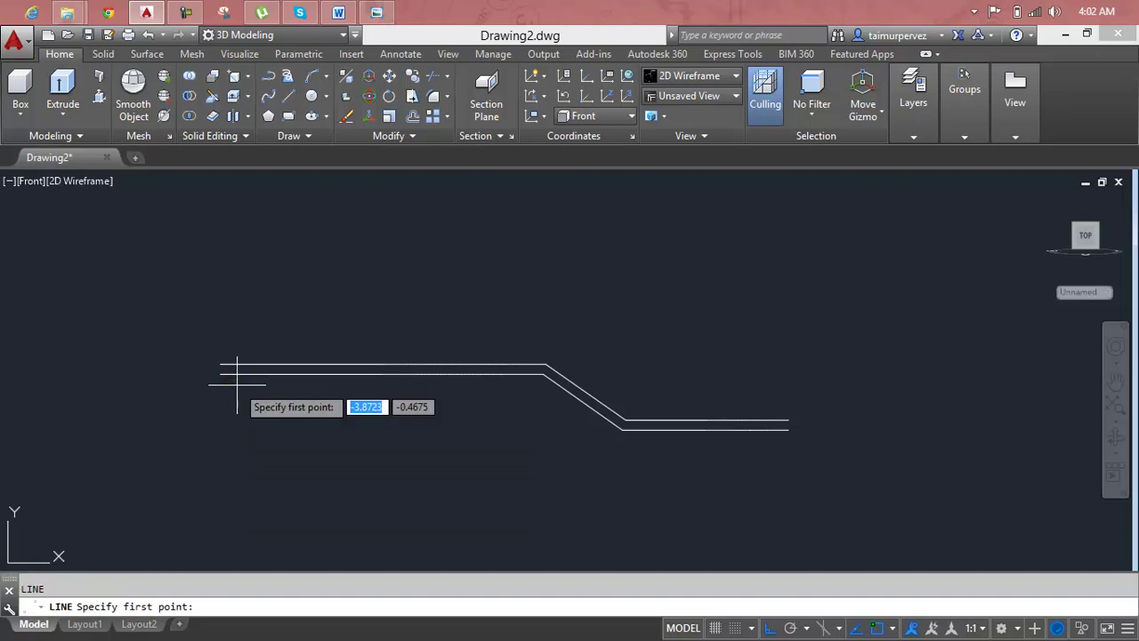
{"action": "left_click", "coordinate": [222, 365]}
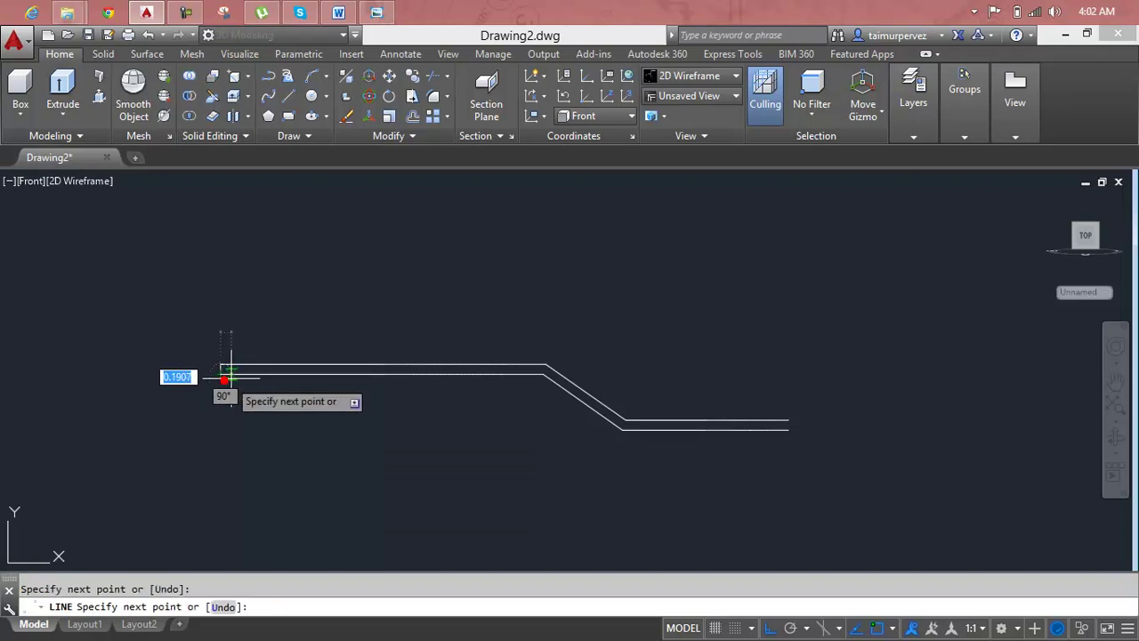
{"action": "key", "text": "Return"}
{"action": "key", "text": "Return"}
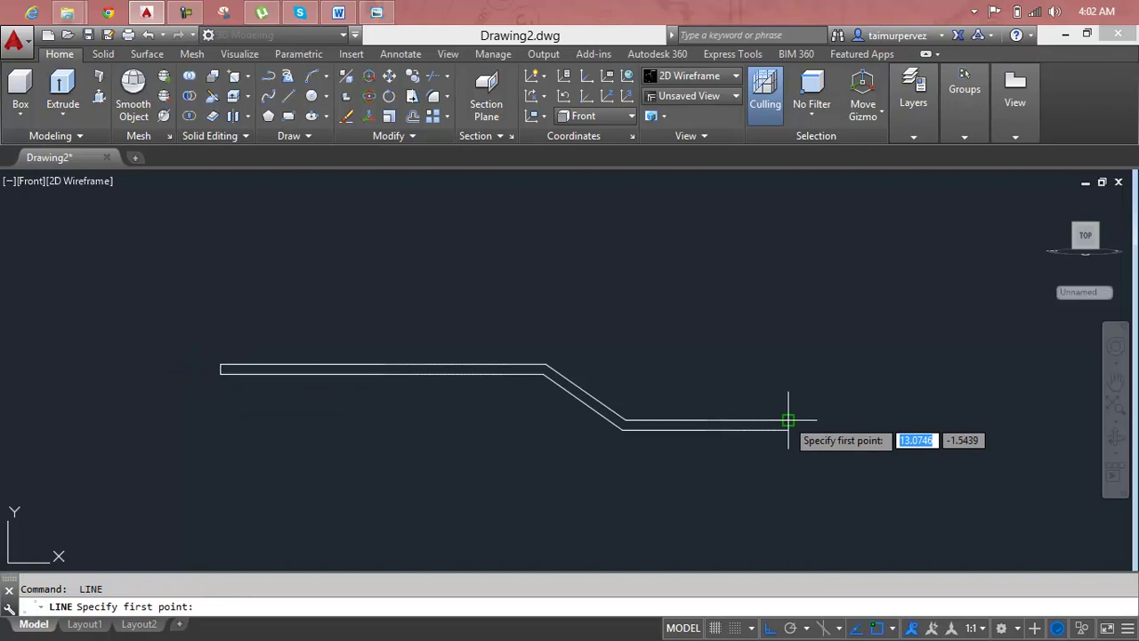
{"action": "left_click", "coordinate": [788, 421]}
{"action": "left_click", "coordinate": [788, 429]}
{"action": "key", "text": "Escape"}
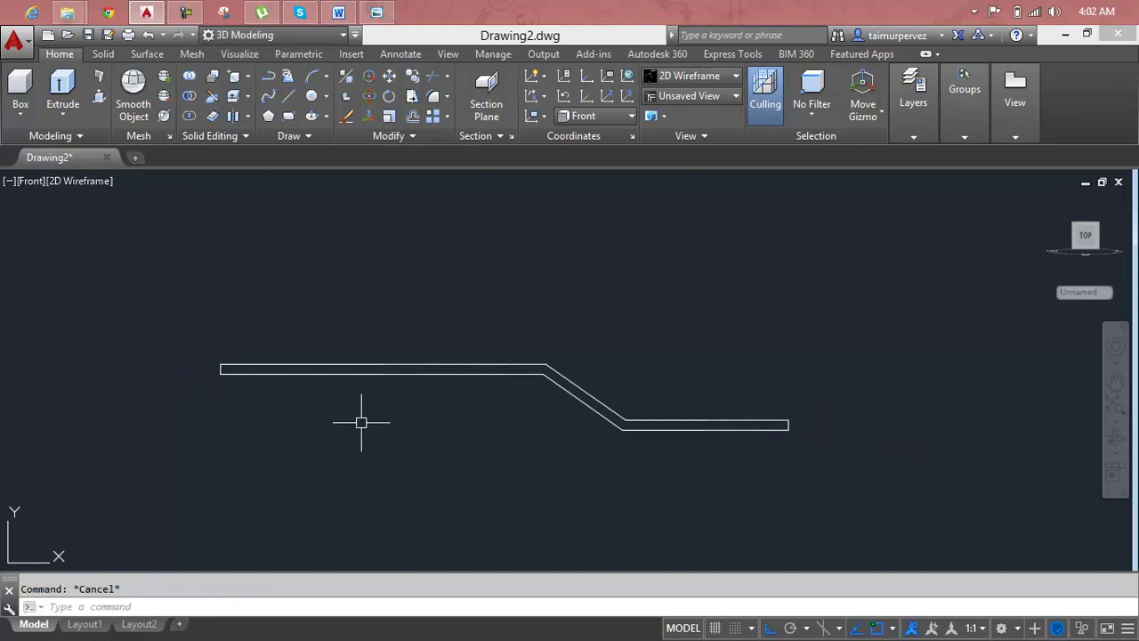
{"action": "type", "text": "mo"}
{"action": "key", "text": "Return"}
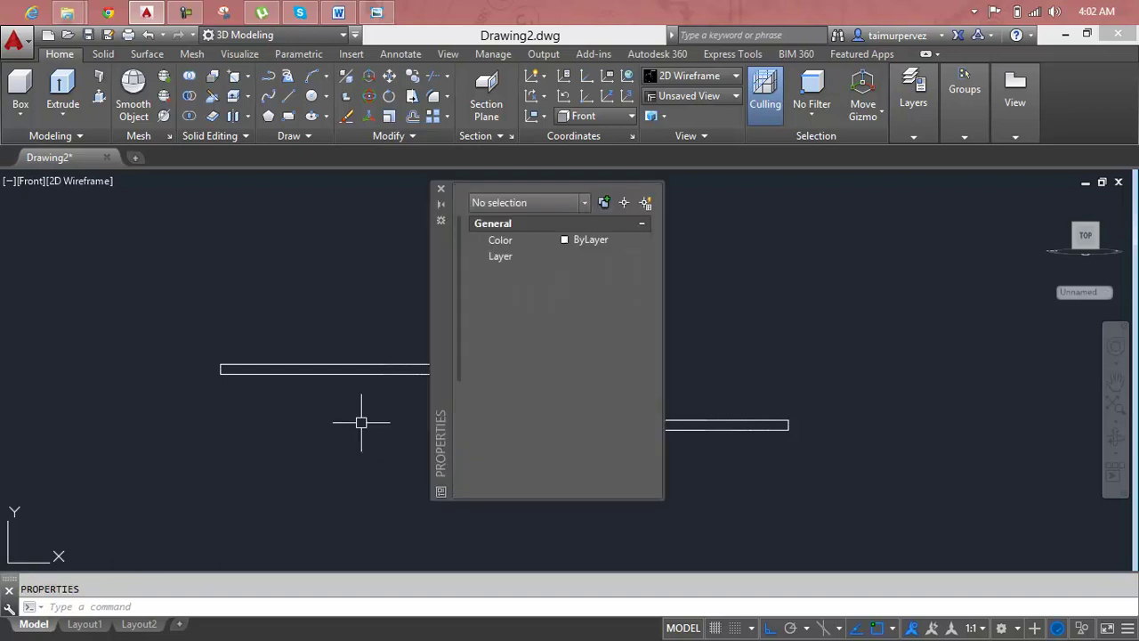
{"action": "left_click", "coordinate": [438, 188]}
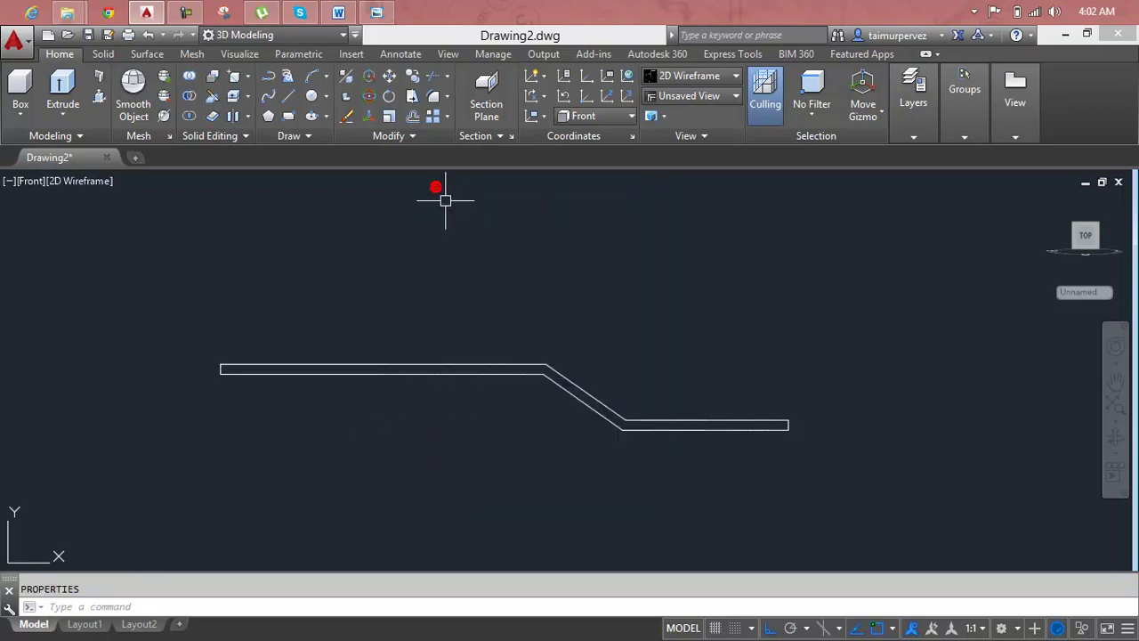
- Mirror the whole arm outline about a horizontal line through its right end, keeping the original
{"action": "key", "text": "Escape"}
{"action": "type", "text": "mi"}
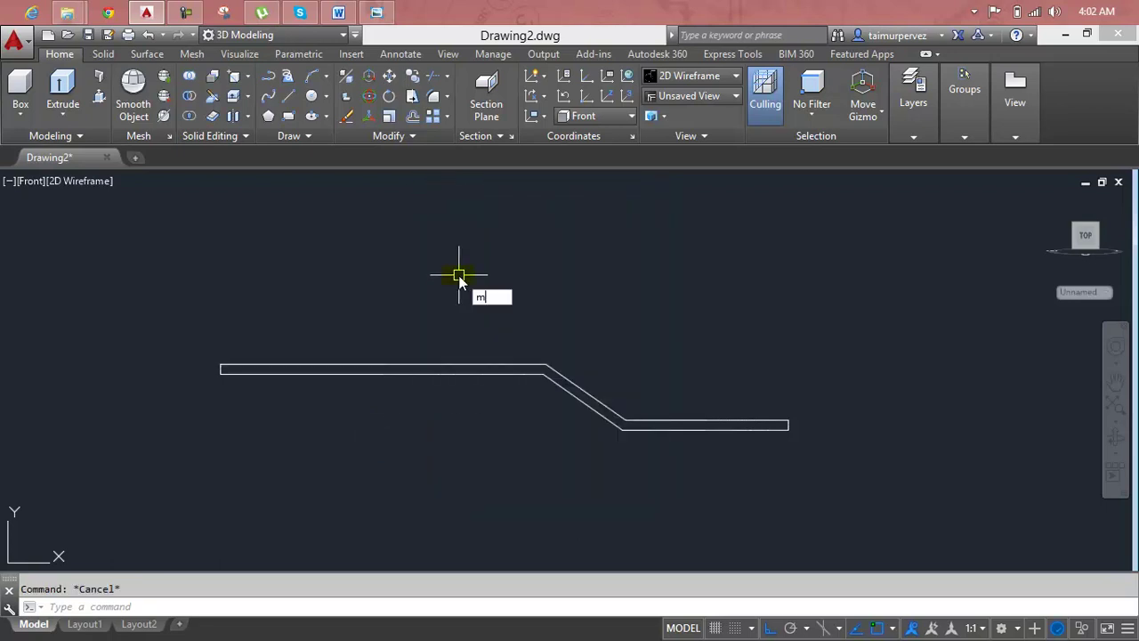
{"action": "key", "text": "Return"}
{"action": "left_click", "coordinate": [1000, 343]}
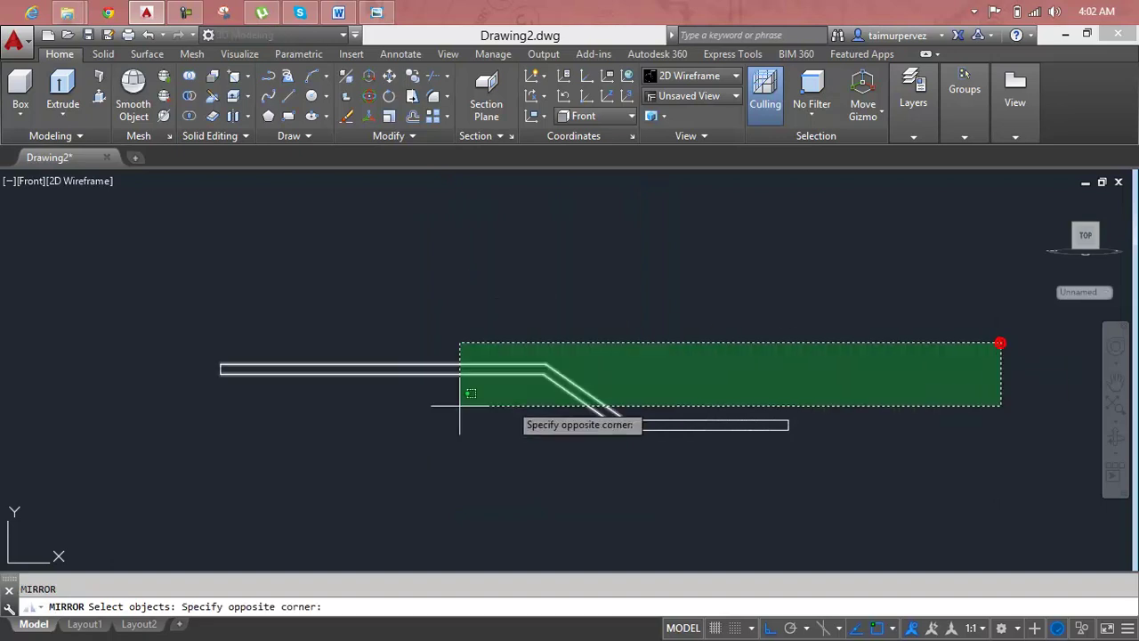
{"action": "left_click", "coordinate": [30, 470]}
{"action": "key", "text": "Return"}
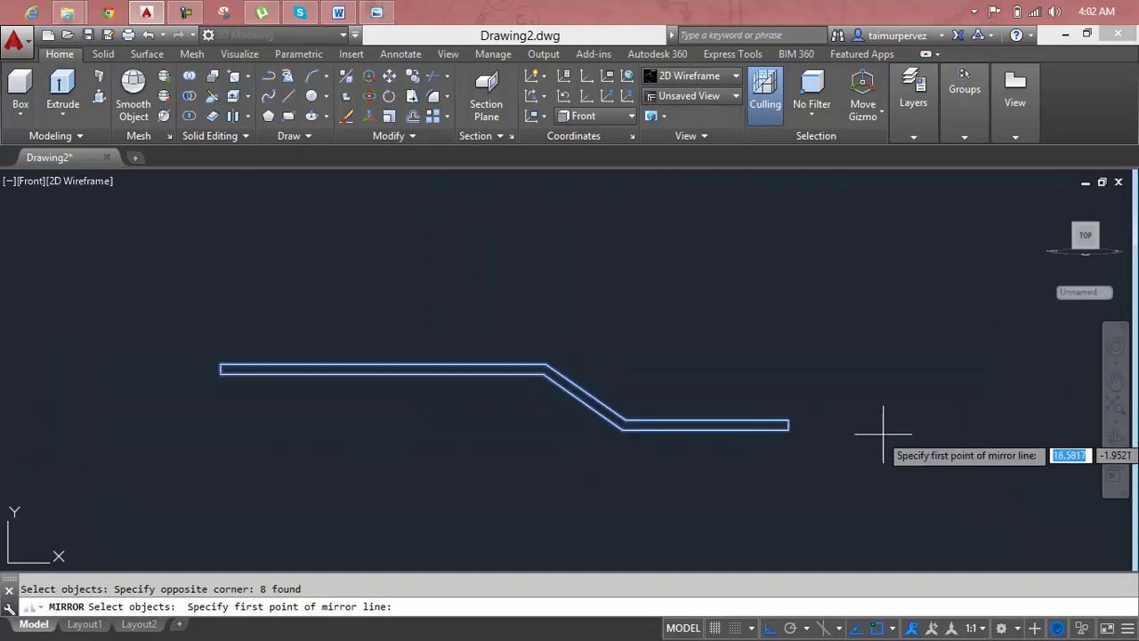
{"action": "left_click", "coordinate": [788, 431]}
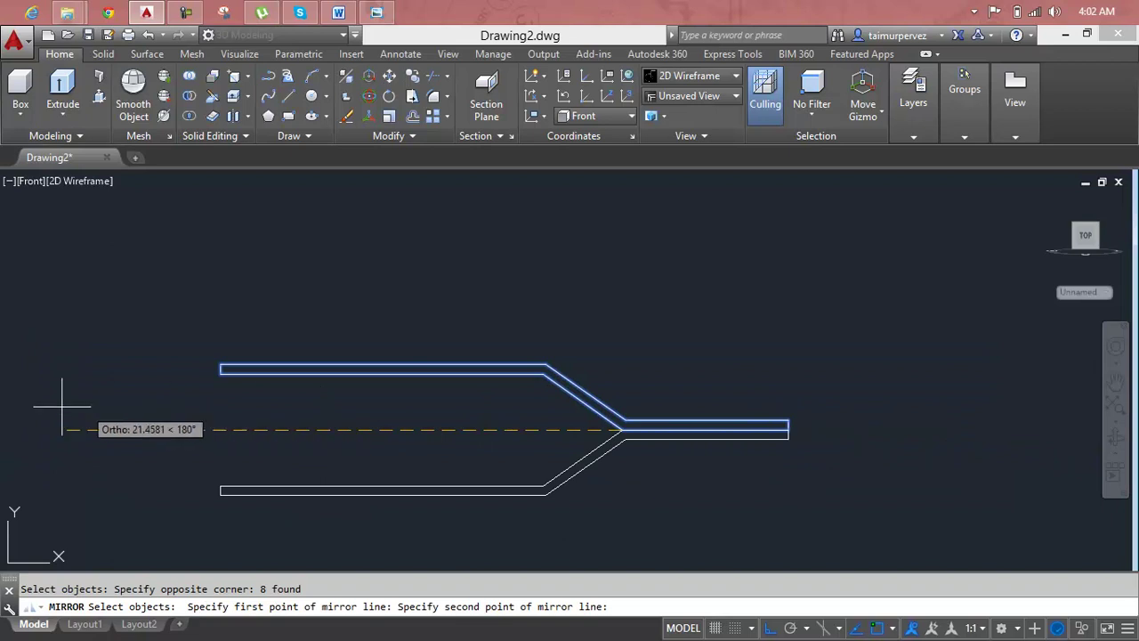
{"action": "left_click", "coordinate": [59, 407]}
{"action": "key", "text": "Return"}
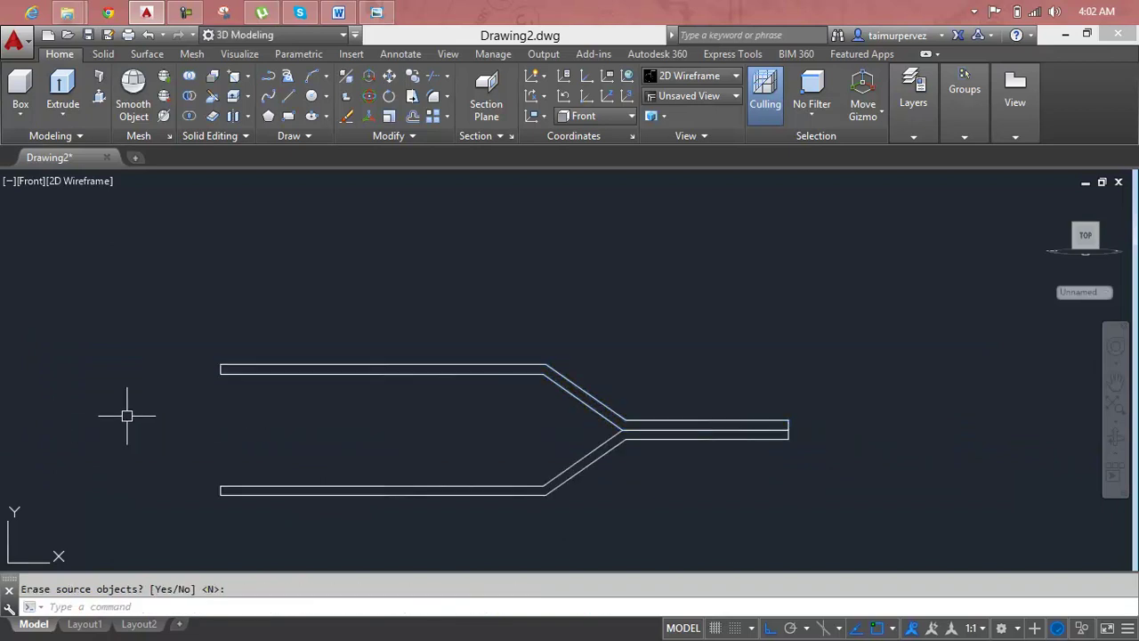
{"action": "key", "text": "Escape"}
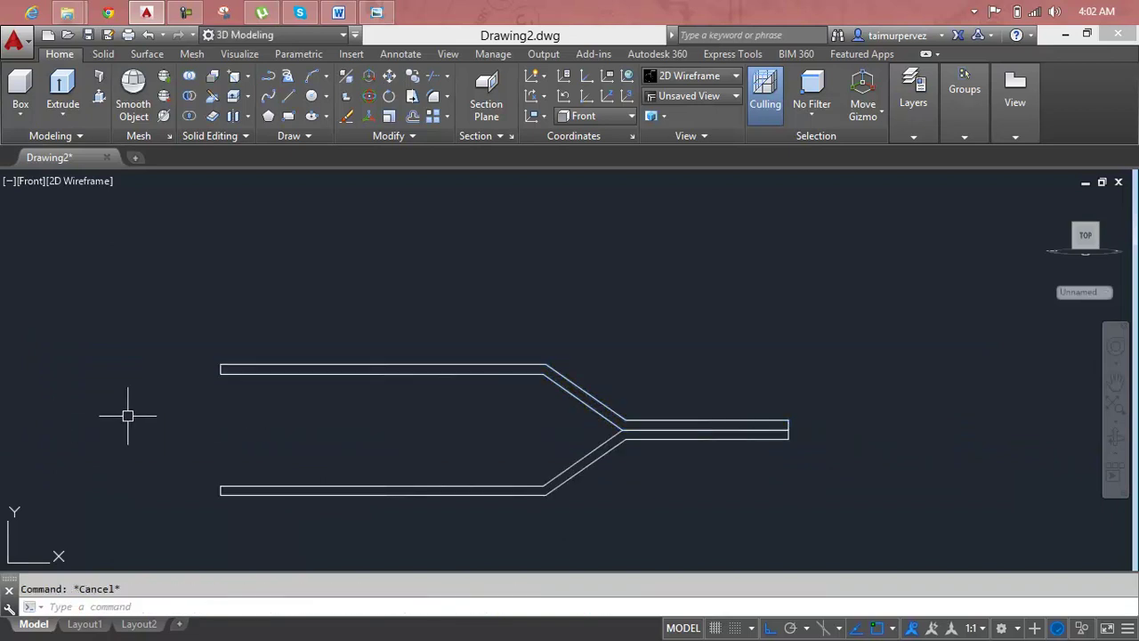
{"action": "type", "text": "c"}
{"action": "key", "text": "Return"}
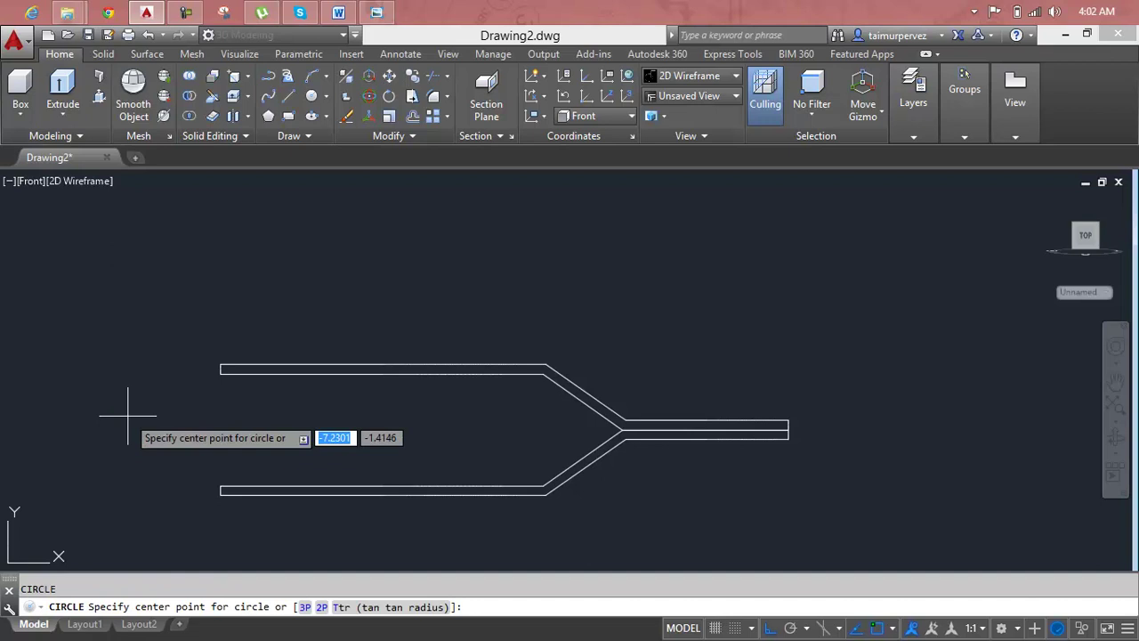
- Draw the inner 2P circle between the two arms' inner left endpoints
{"action": "type", "text": "2p"}
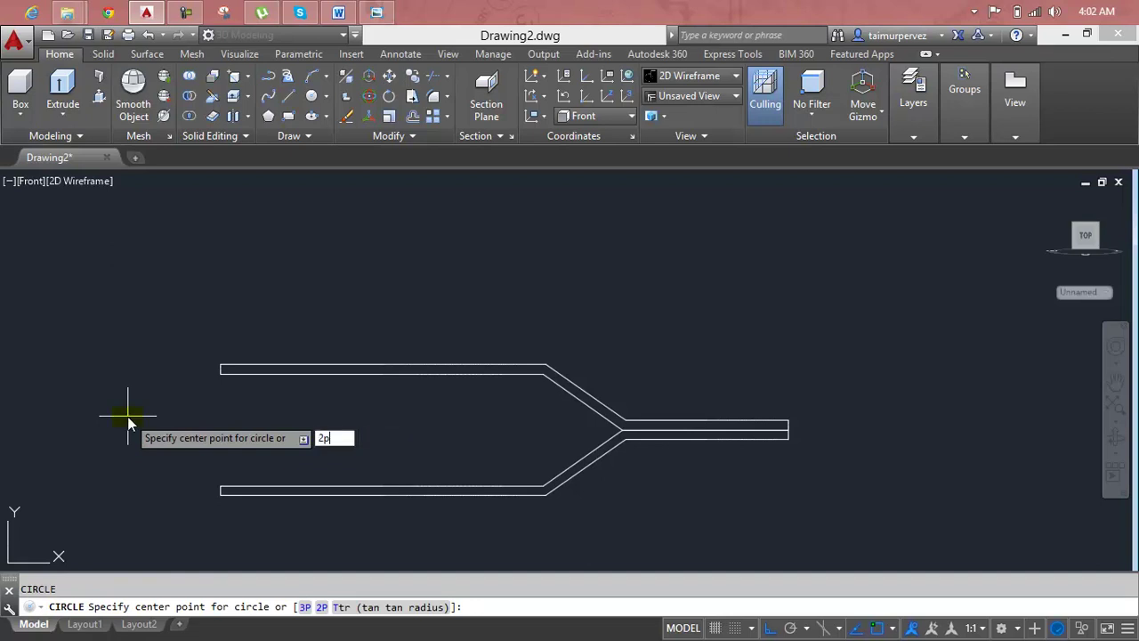
{"action": "key", "text": "Return"}
{"action": "left_click", "coordinate": [221, 373]}
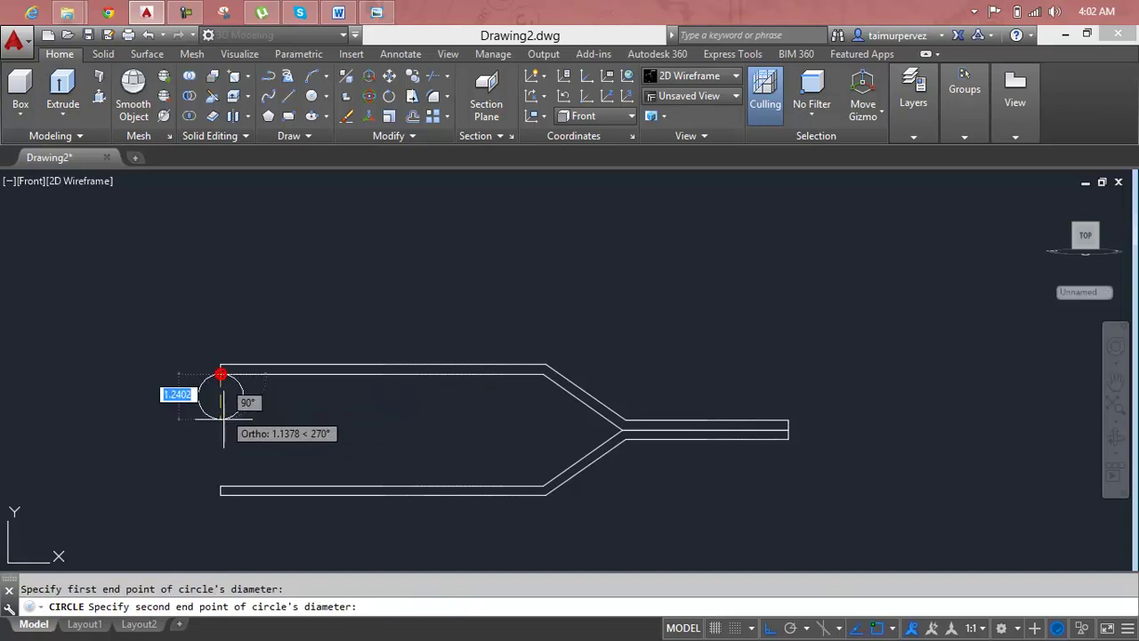
{"action": "left_click", "coordinate": [220, 486]}
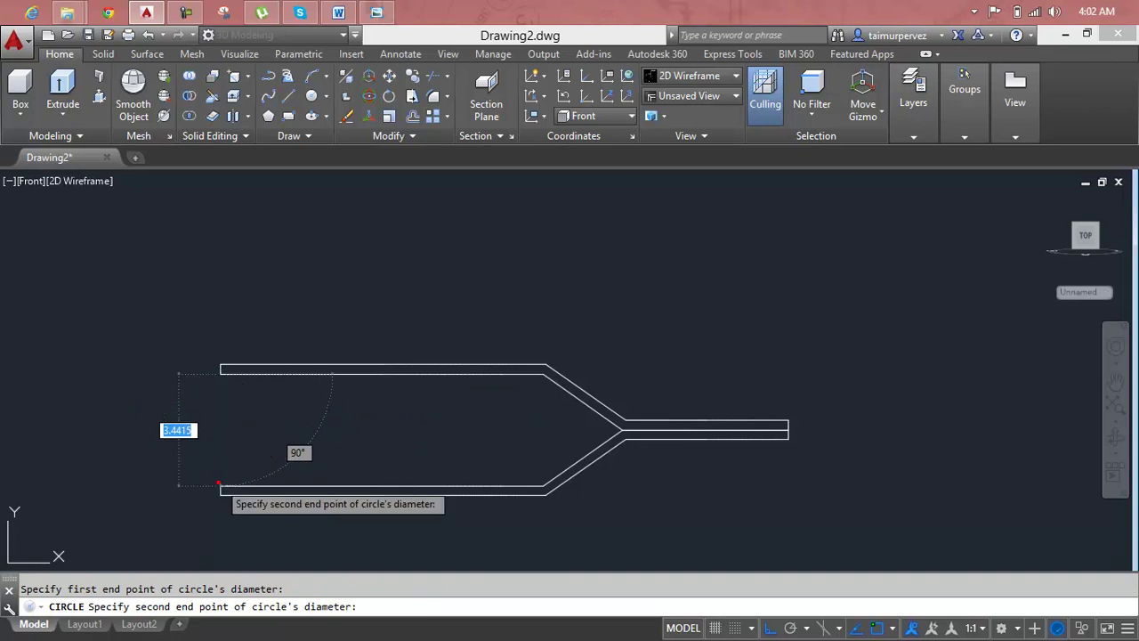
- Draw the outer 2P circle spanning the two arms' outer left endpoints
{"action": "key", "text": "Return"}
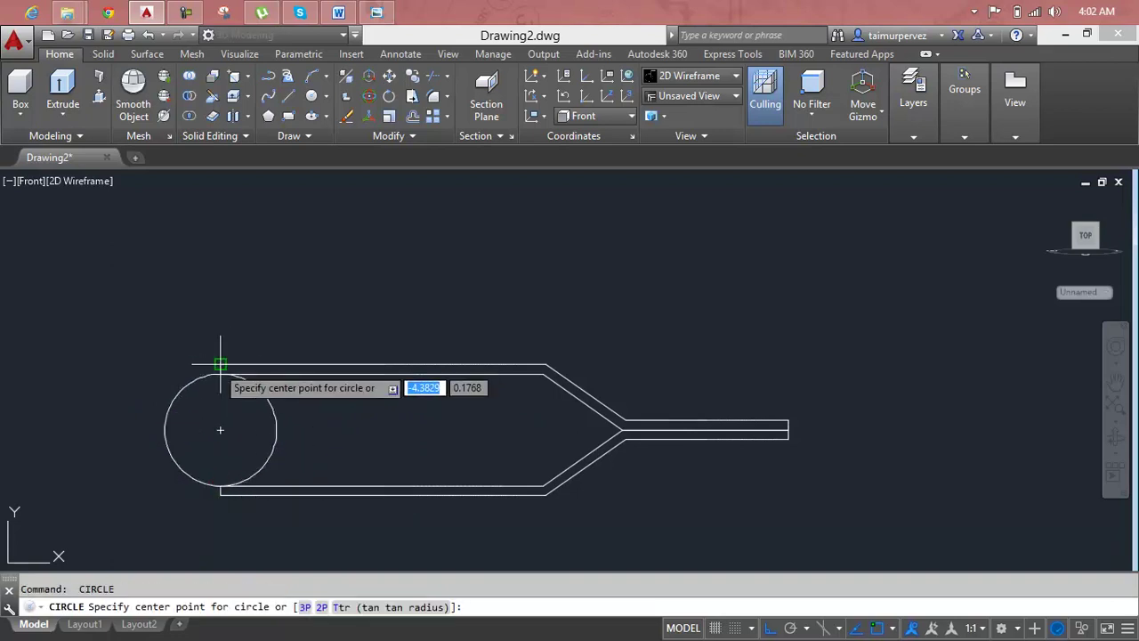
{"action": "left_click", "coordinate": [219, 365]}
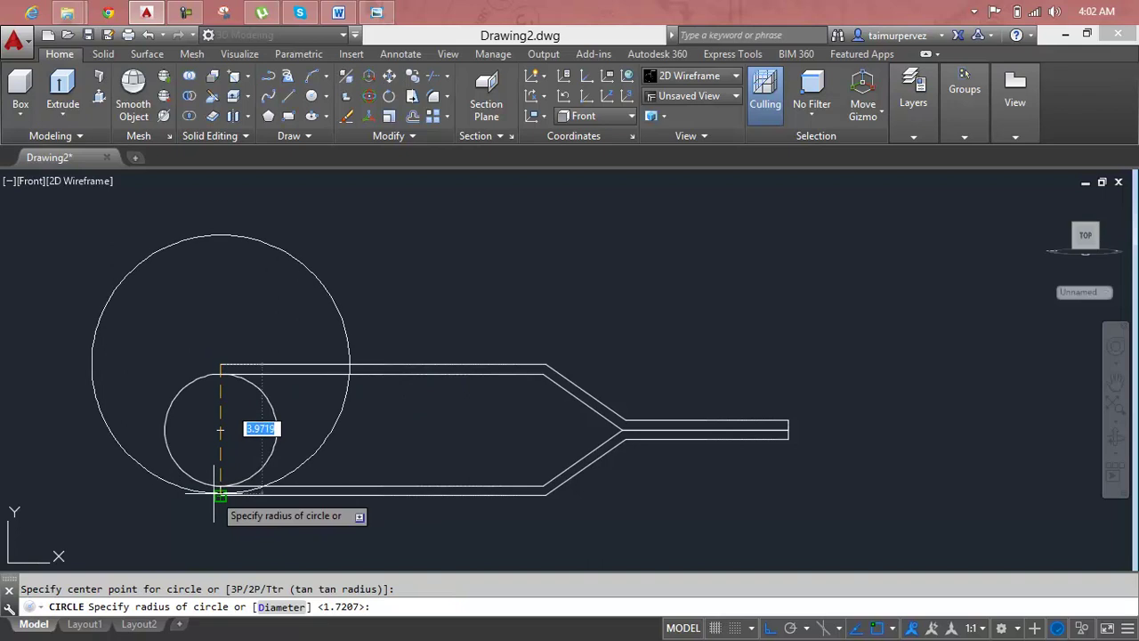
{"action": "key", "text": "Escape"}
{"action": "type", "text": "c"}
{"action": "key", "text": "Return"}
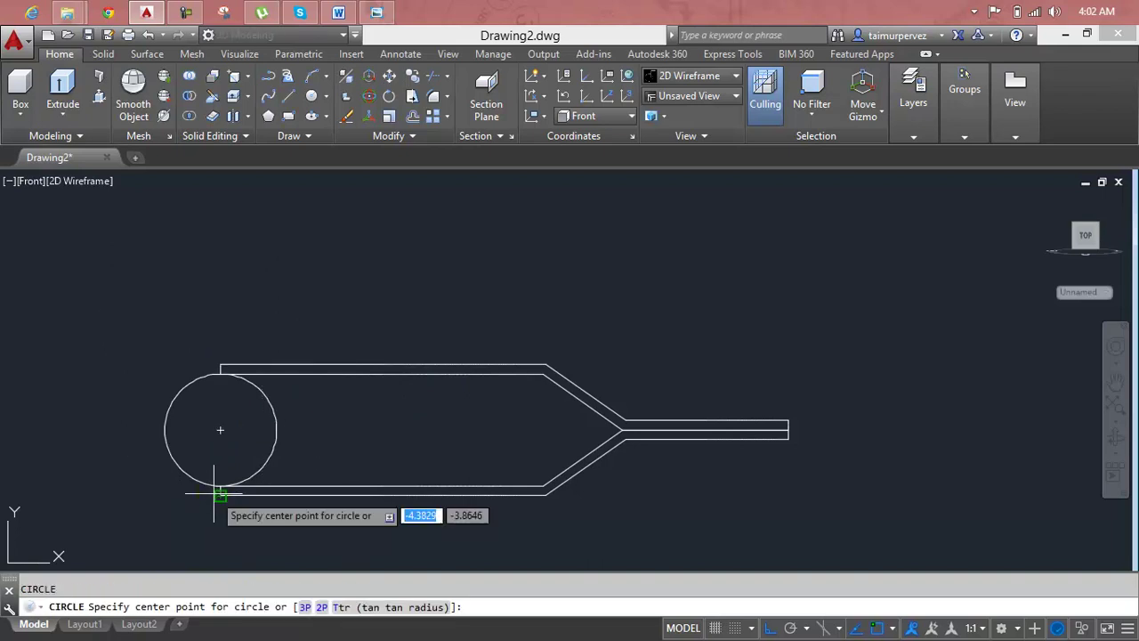
{"action": "type", "text": "2"}
{"action": "left_click", "coordinate": [220, 492]}
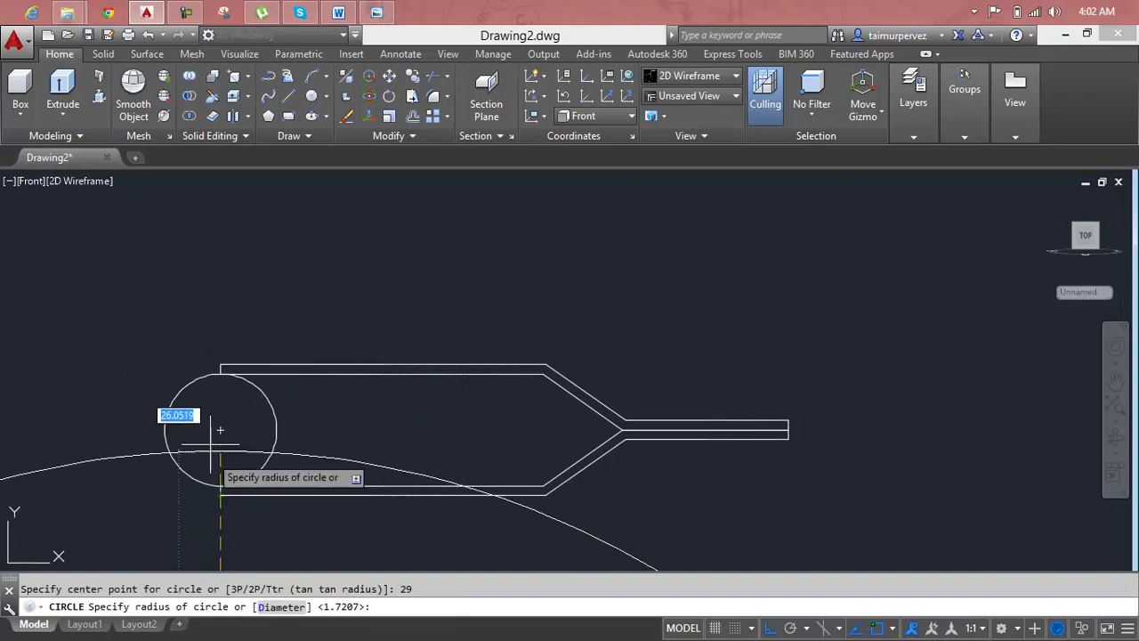
{"action": "key", "text": "Escape"}
{"action": "type", "text": "c"}
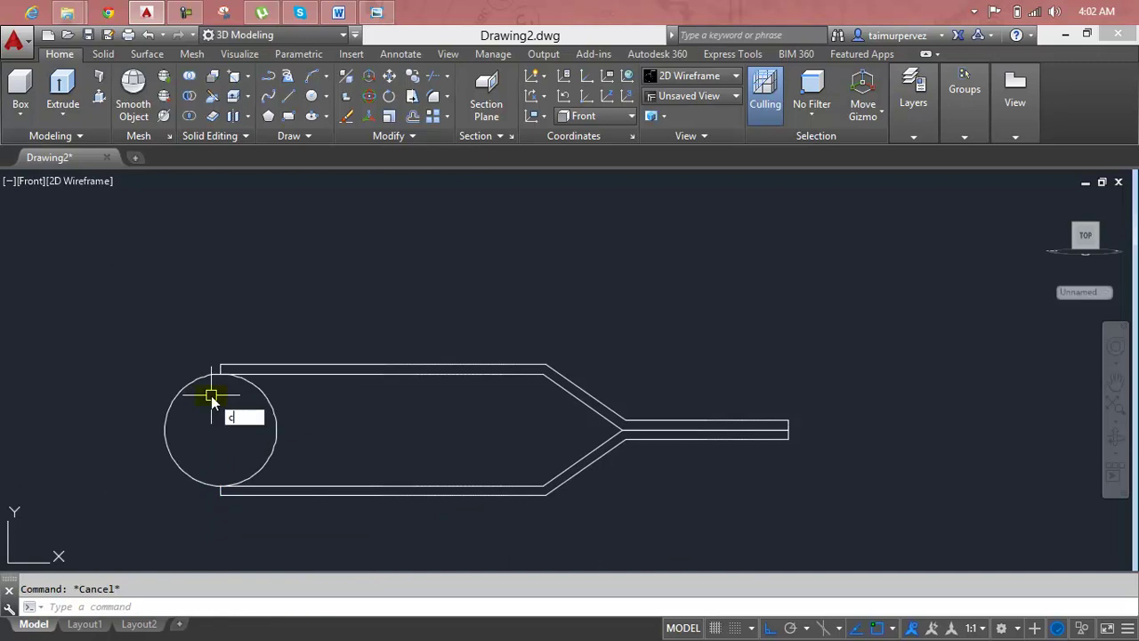
{"action": "key", "text": "Return"}
{"action": "type", "text": "29"}
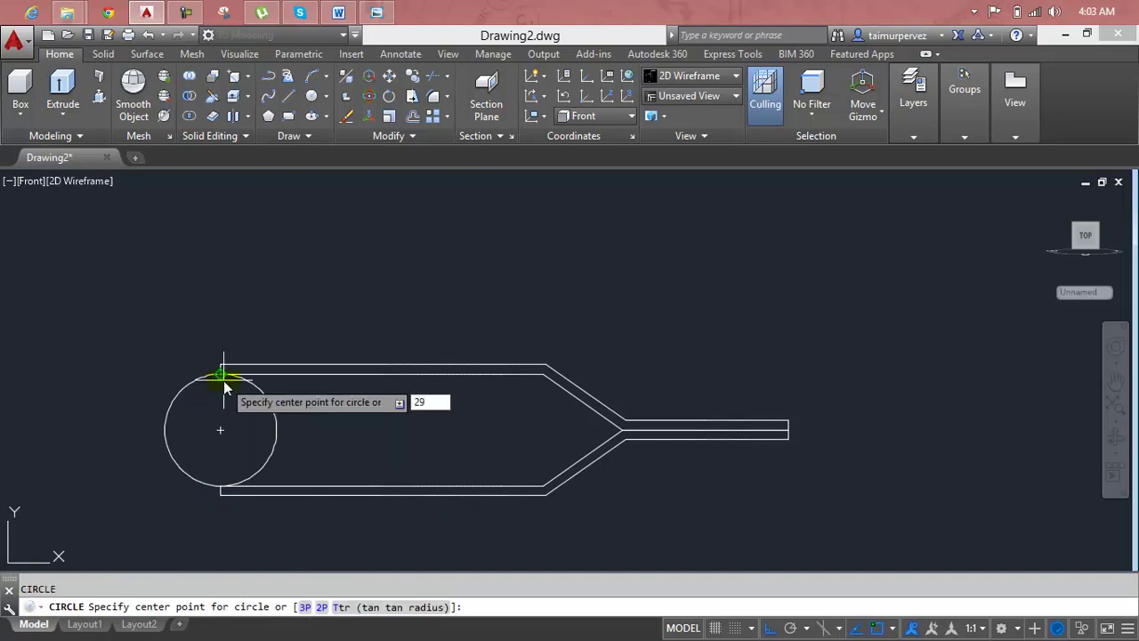
{"action": "type", "text": "p"}
{"action": "key", "text": "Return"}
{"action": "left_click", "coordinate": [220, 364]}
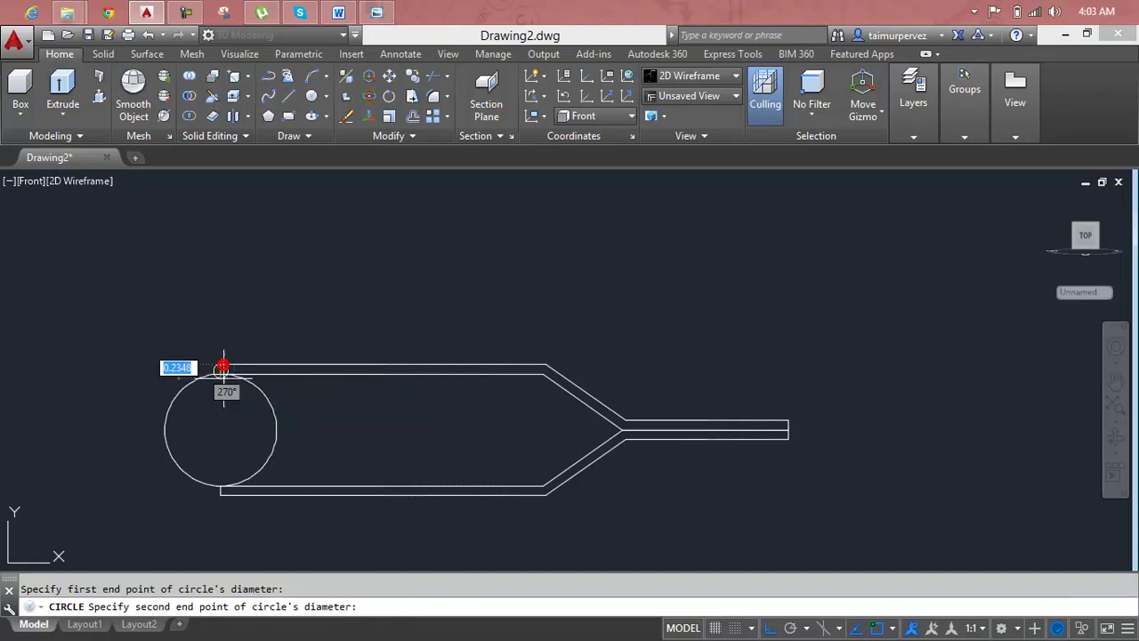
{"action": "left_click", "coordinate": [218, 495]}
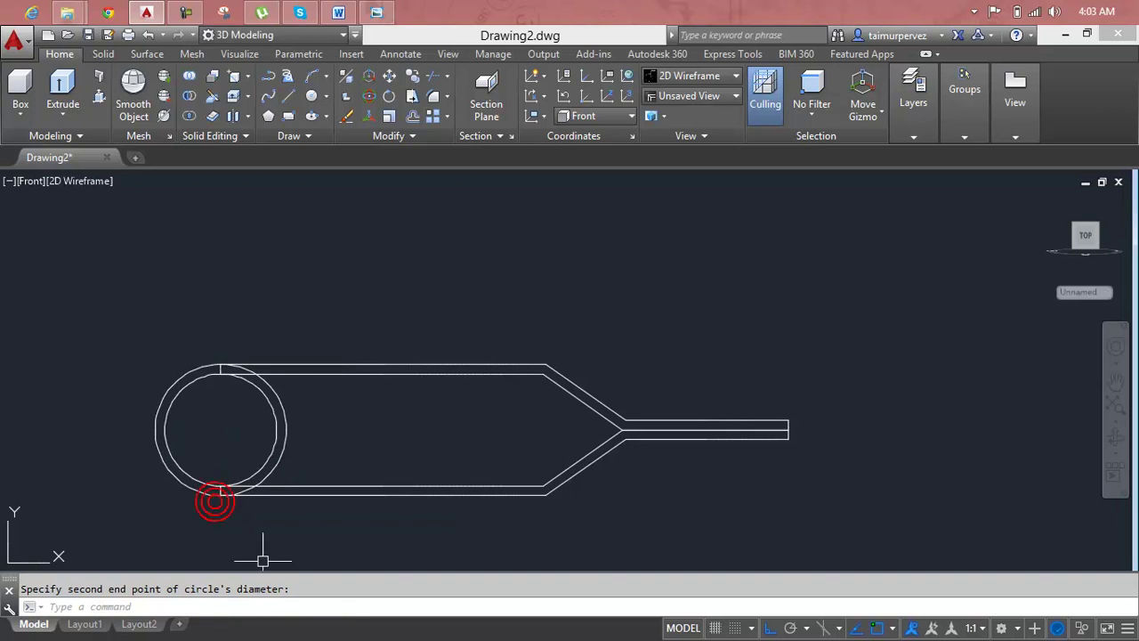
{"action": "key", "text": "Escape"}
{"action": "scroll", "coordinate": [290, 430], "scroll_direction": "up", "scroll_amount": 2}
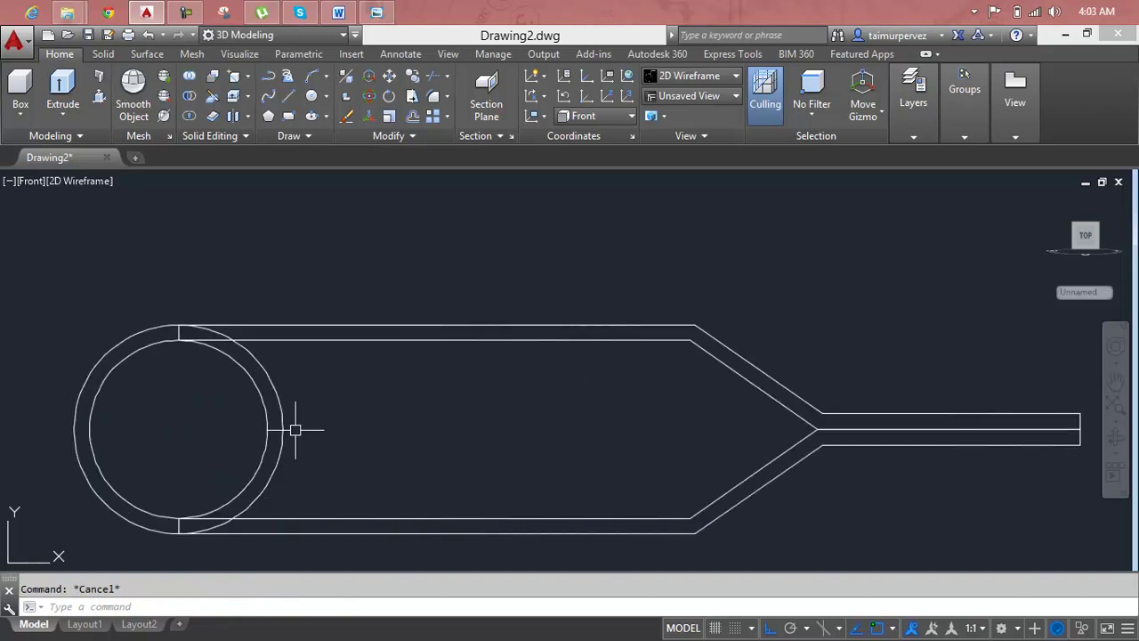
- Draw a horizontal centre line extending left past the circles
{"action": "type", "text": "l"}
{"action": "key", "text": "Return"}
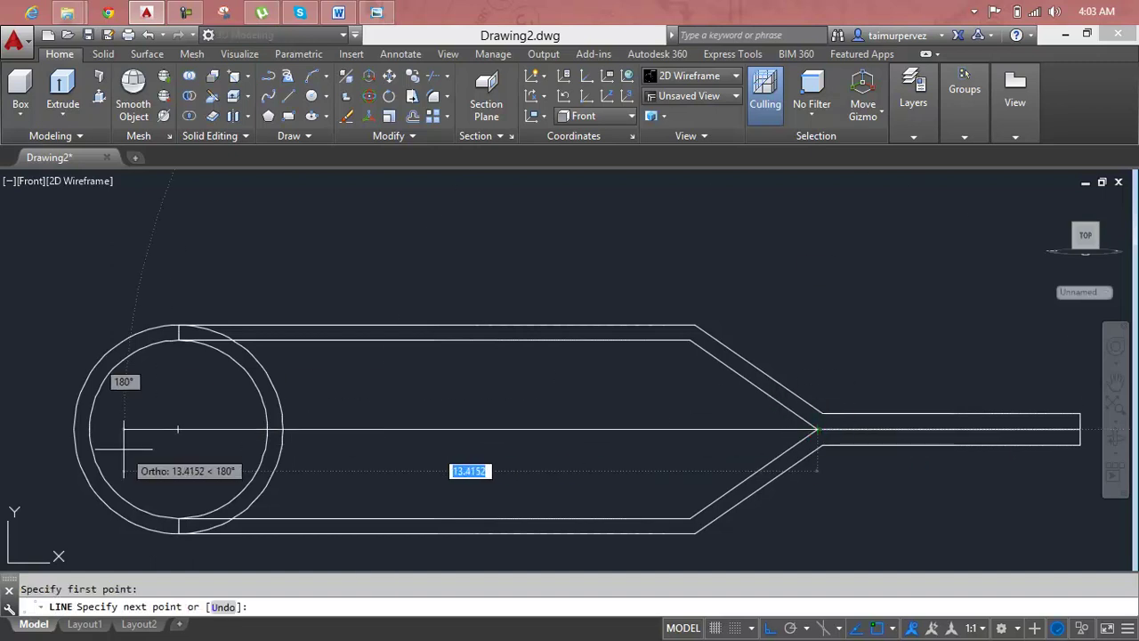
{"action": "scroll", "coordinate": [118, 434], "scroll_direction": "down", "scroll_amount": 1}
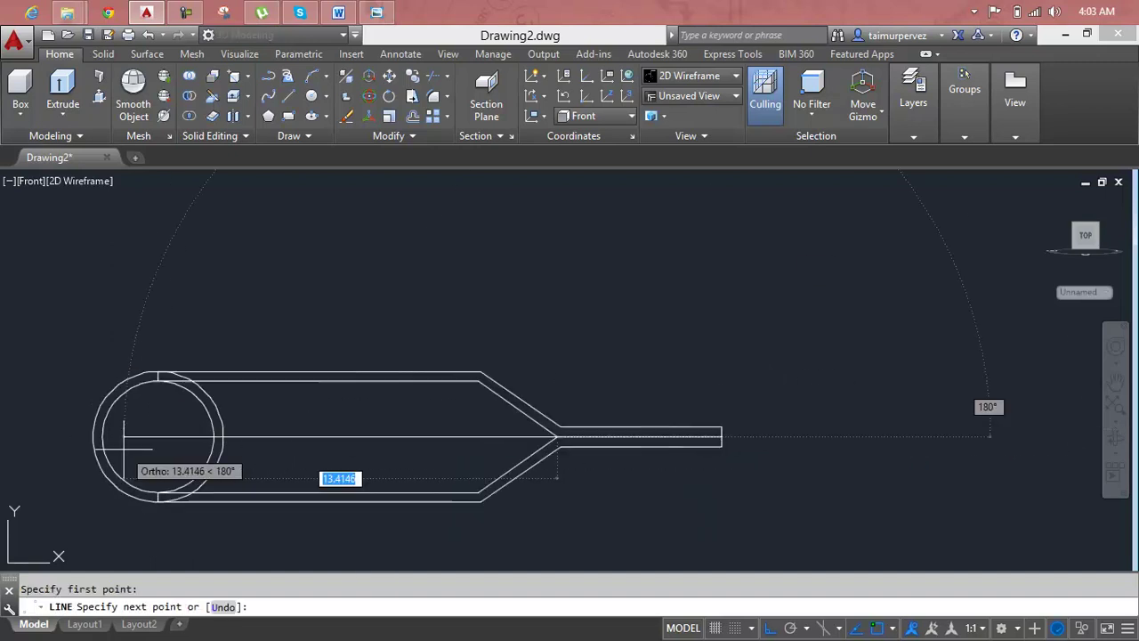
{"action": "left_click", "coordinate": [60, 436]}
{"action": "key", "text": "Escape"}
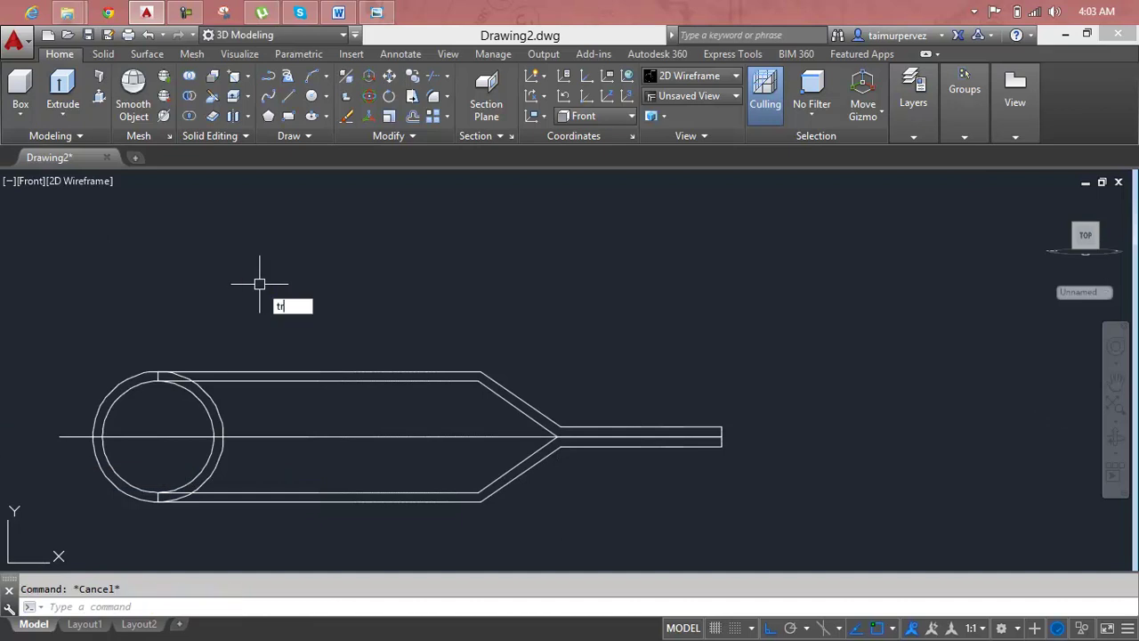
- Trim the circles to arcs and cut the left stubs, then delete the centre line
{"action": "key", "text": "Return"}
{"action": "key", "text": "Return"}
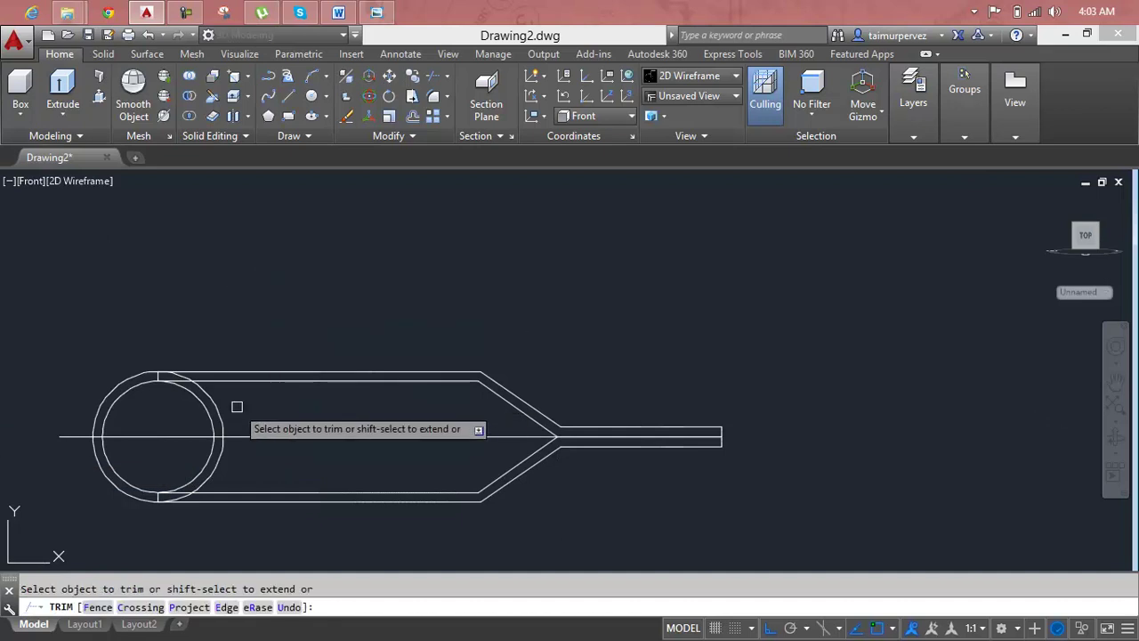
{"action": "left_click", "coordinate": [240, 401]}
{"action": "left_click", "coordinate": [174, 415]}
{"action": "left_click", "coordinate": [218, 451]}
{"action": "left_click", "coordinate": [168, 460]}
{"action": "left_click", "coordinate": [178, 462]}
{"action": "left_click", "coordinate": [262, 471]}
{"action": "left_click", "coordinate": [157, 462]}
{"action": "left_click", "coordinate": [49, 526]}
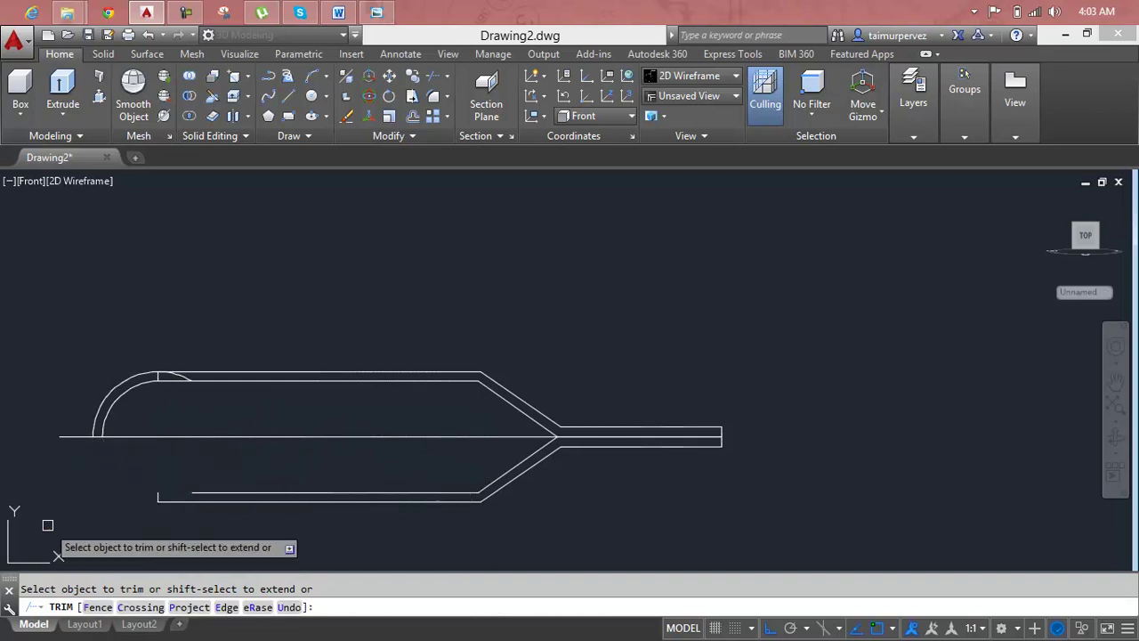
{"action": "left_click", "coordinate": [76, 436]}
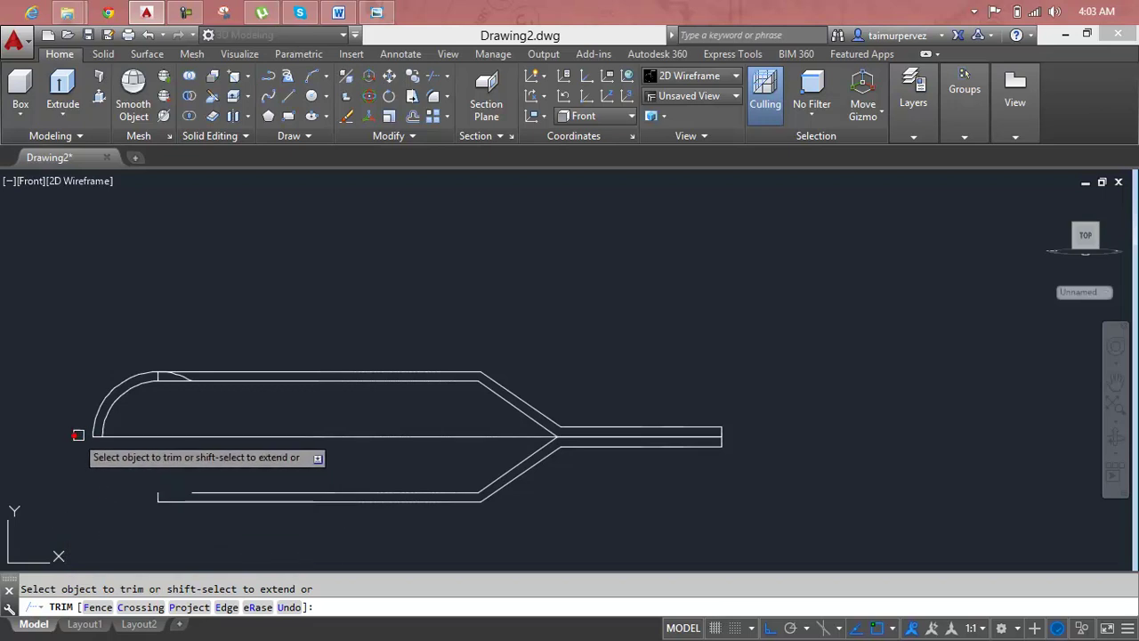
{"action": "scroll", "coordinate": [168, 389], "scroll_direction": "up", "scroll_amount": 4}
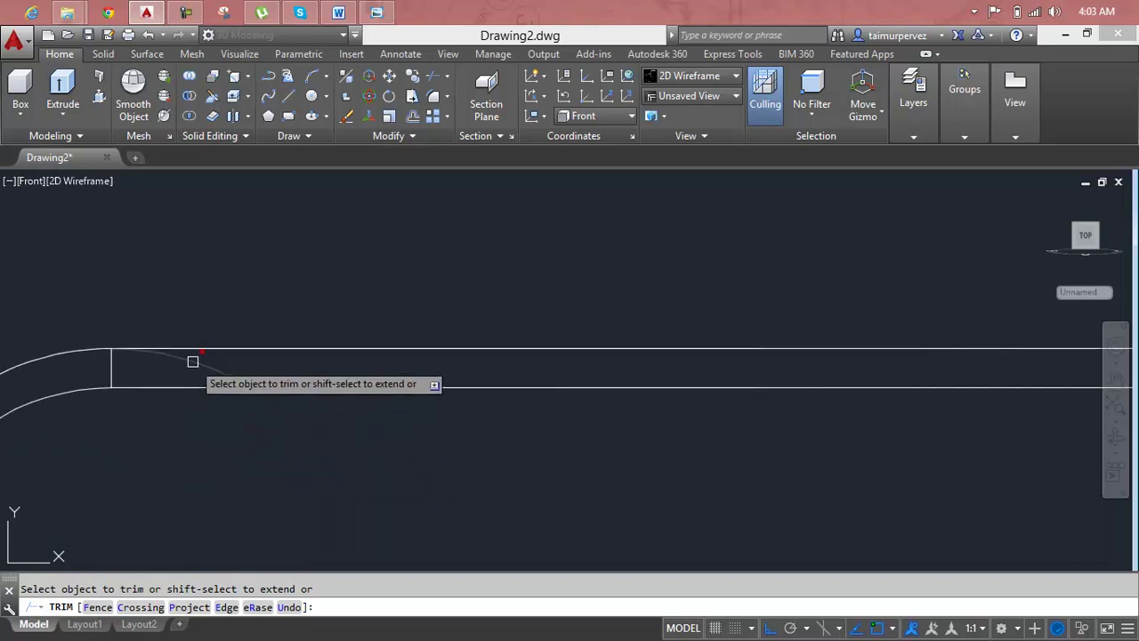
{"action": "scroll", "coordinate": [112, 356], "scroll_direction": "down", "scroll_amount": 3}
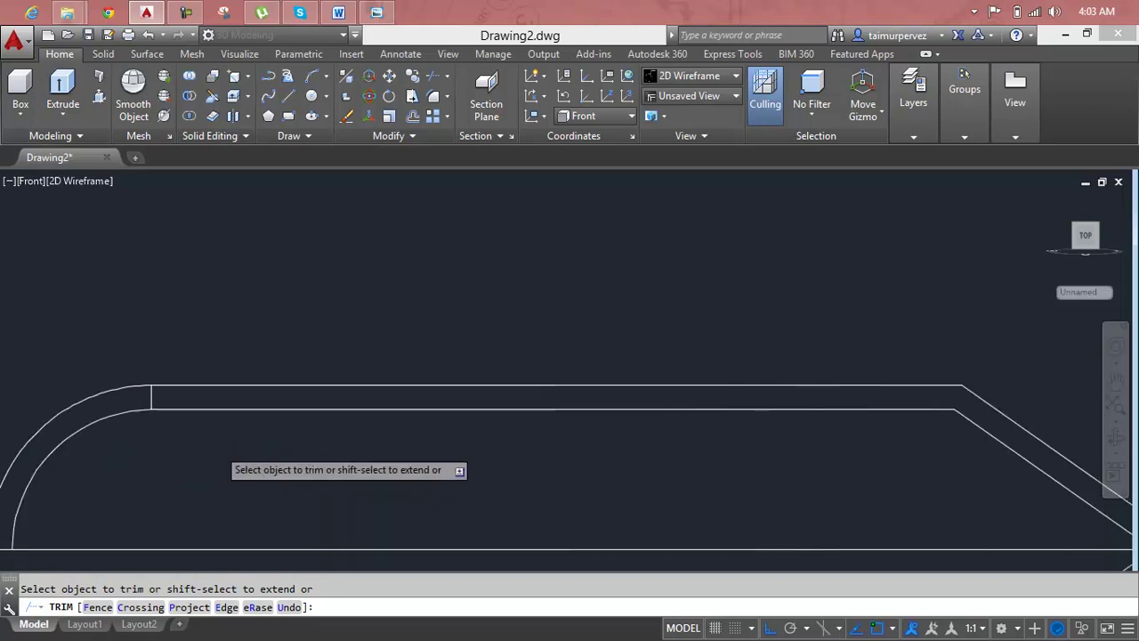
{"action": "scroll", "coordinate": [366, 463], "scroll_direction": "down", "scroll_amount": 3}
{"action": "key", "text": "Escape"}
{"action": "left_click", "coordinate": [367, 470]}
{"action": "key", "text": "Delete"}
- Erase the stray short line and the lower outline lines
{"action": "key", "text": "Delete"}
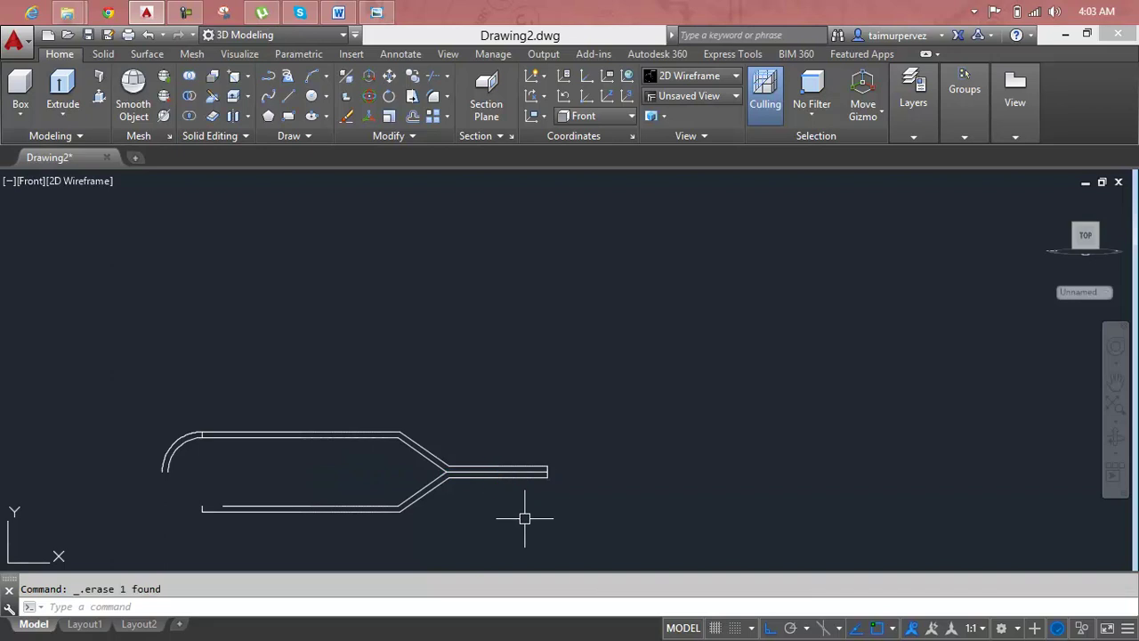
{"action": "key", "text": "Delete"}
{"action": "left_click", "coordinate": [520, 530]}
{"action": "left_click", "coordinate": [317, 467]}
{"action": "key", "text": "Delete"}
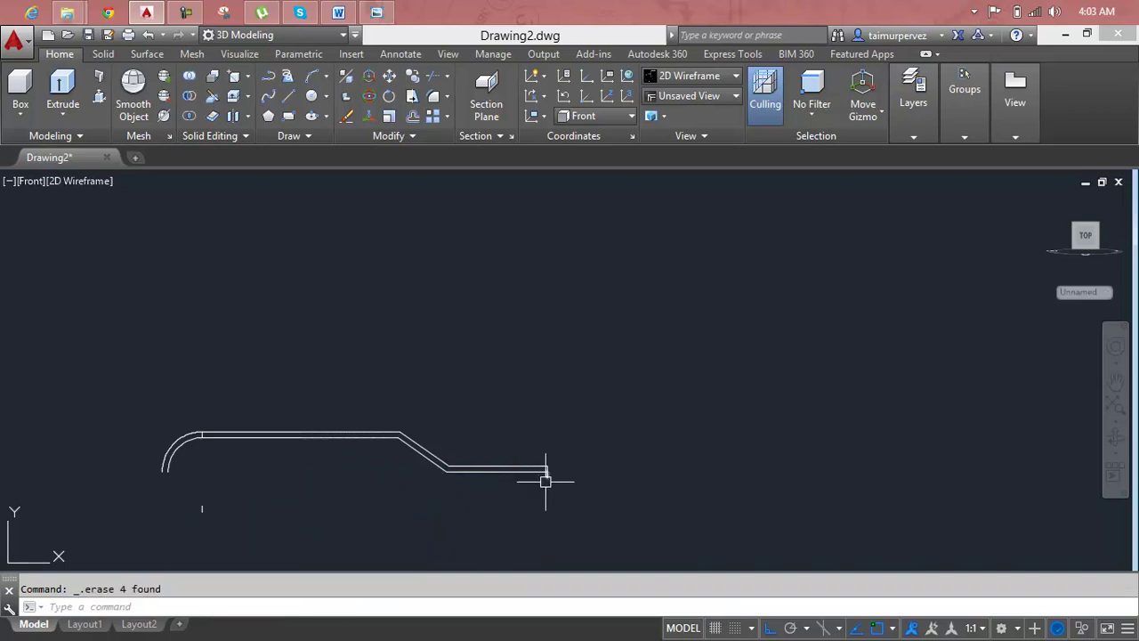
{"action": "scroll", "coordinate": [546, 482], "scroll_direction": "up", "scroll_amount": 2}
{"action": "scroll", "coordinate": [528, 478], "scroll_direction": "down", "scroll_amount": 3}
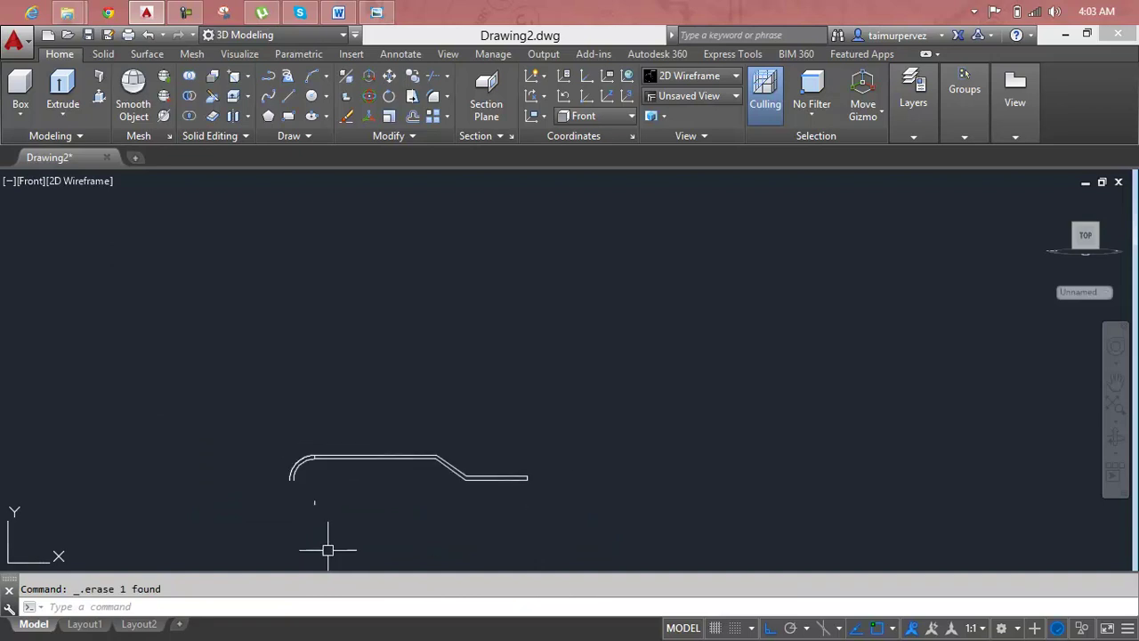
{"action": "left_click", "coordinate": [346, 496]}
{"action": "left_click", "coordinate": [267, 525]}
{"action": "scroll", "coordinate": [287, 483], "scroll_direction": "up", "scroll_amount": 3}
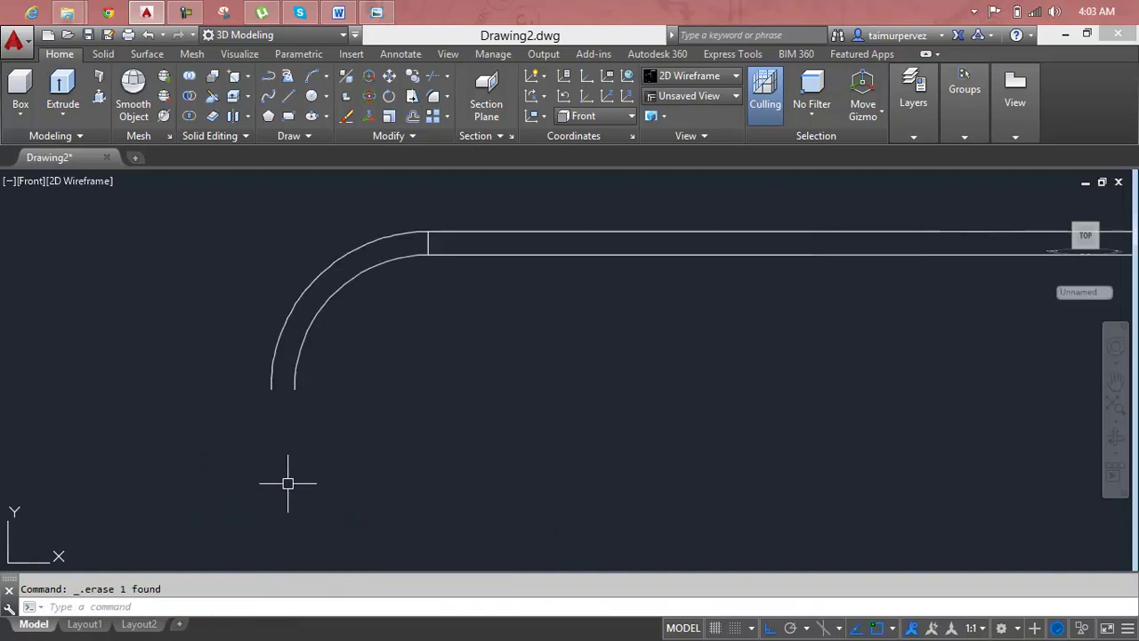
- Draw a short line closing the gap between the inner and outer arc ends
{"action": "key", "text": "Return"}
{"action": "left_click", "coordinate": [294, 390]}
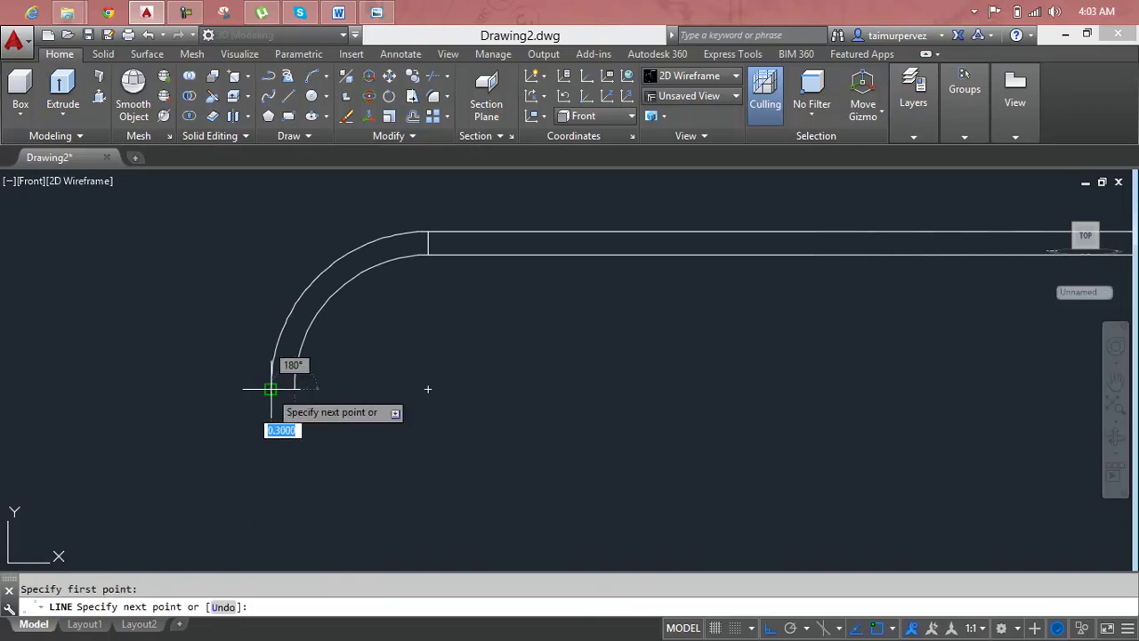
{"action": "left_click", "coordinate": [270, 389]}
{"action": "key", "text": "Return"}
{"action": "scroll", "coordinate": [432, 388], "scroll_direction": "down", "scroll_amount": 4}
{"action": "key", "text": "Escape"}
{"action": "scroll", "coordinate": [415, 330], "scroll_direction": "up", "scroll_amount": 4}
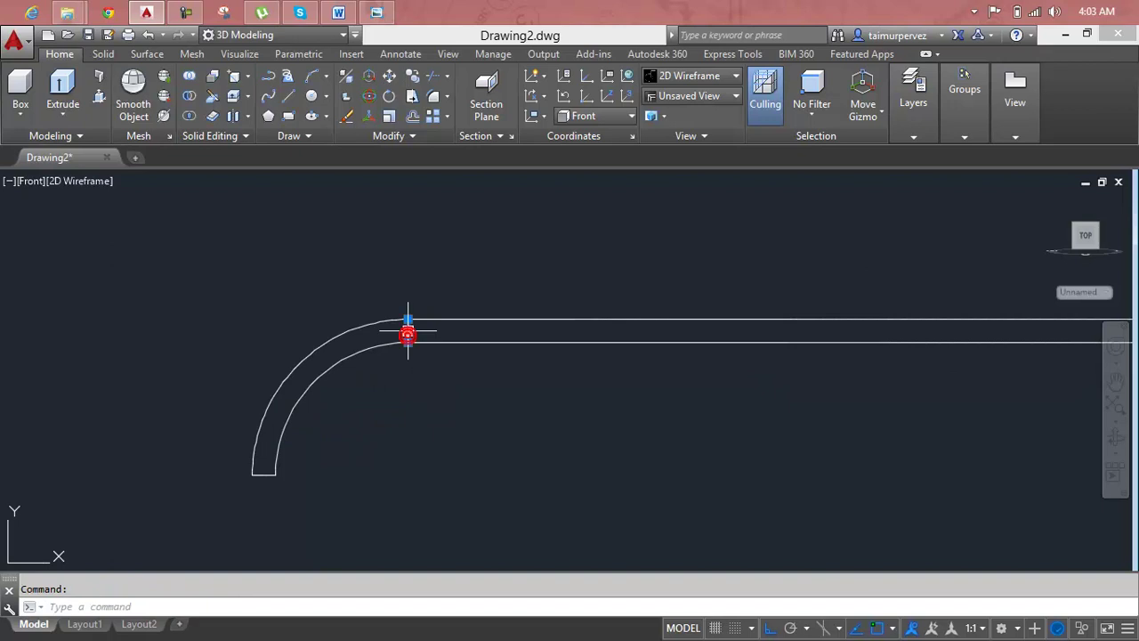
{"action": "scroll", "coordinate": [611, 357], "scroll_direction": "down", "scroll_amount": 4}
{"action": "scroll", "coordinate": [761, 376], "scroll_direction": "down", "scroll_amount": 2}
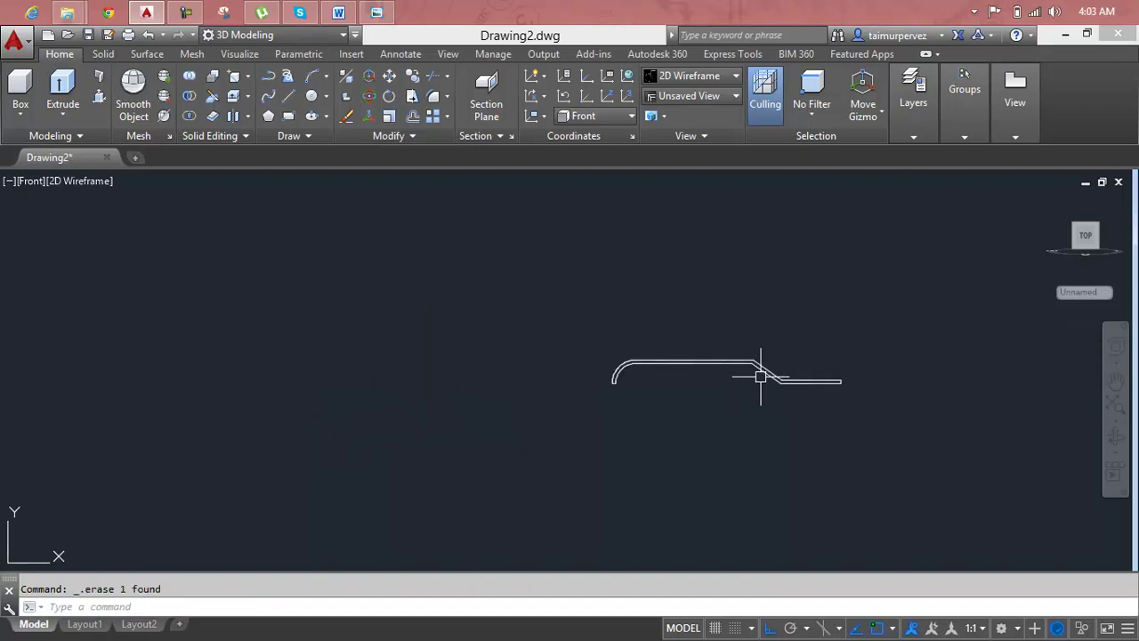
- Join all eight hook profile segments into one closed polyline
{"action": "left_click", "coordinate": [871, 333]}
{"action": "left_click", "coordinate": [542, 445]}
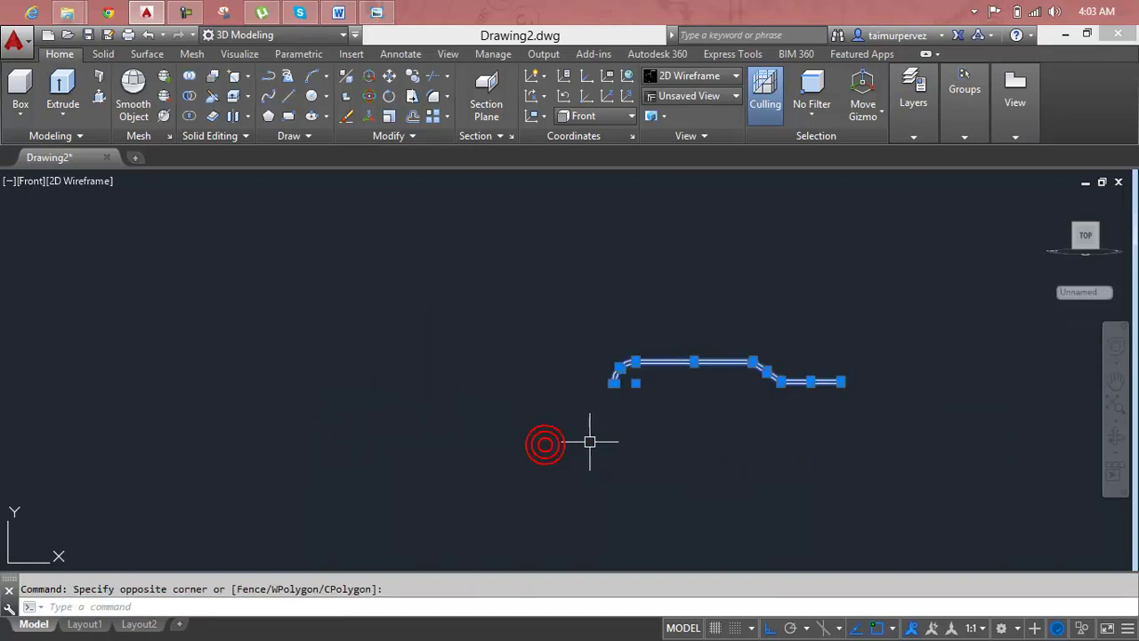
{"action": "key", "text": "Escape"}
{"action": "scroll", "coordinate": [793, 364], "scroll_direction": "up", "scroll_amount": 4}
{"action": "scroll", "coordinate": [788, 364], "scroll_direction": "up", "scroll_amount": 2}
{"action": "middle_click_drag", "start_coordinate": [789, 364], "coordinate": [767, 348]}
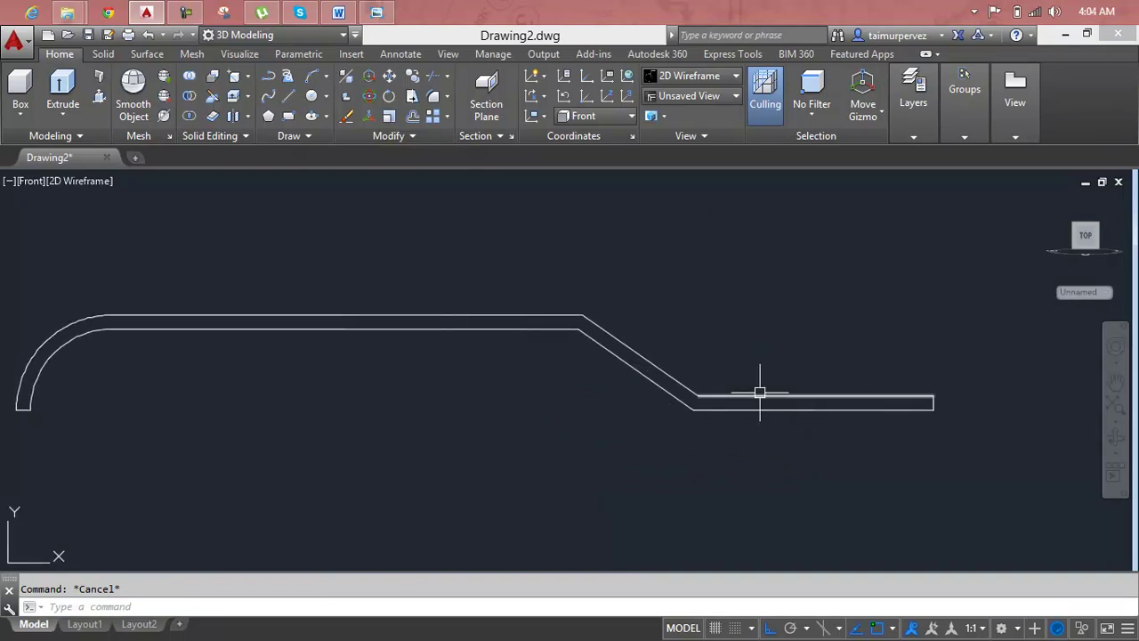
{"action": "type", "text": "j"}
{"action": "key", "text": "Return"}
{"action": "scroll", "coordinate": [774, 323], "scroll_direction": "down", "scroll_amount": 4}
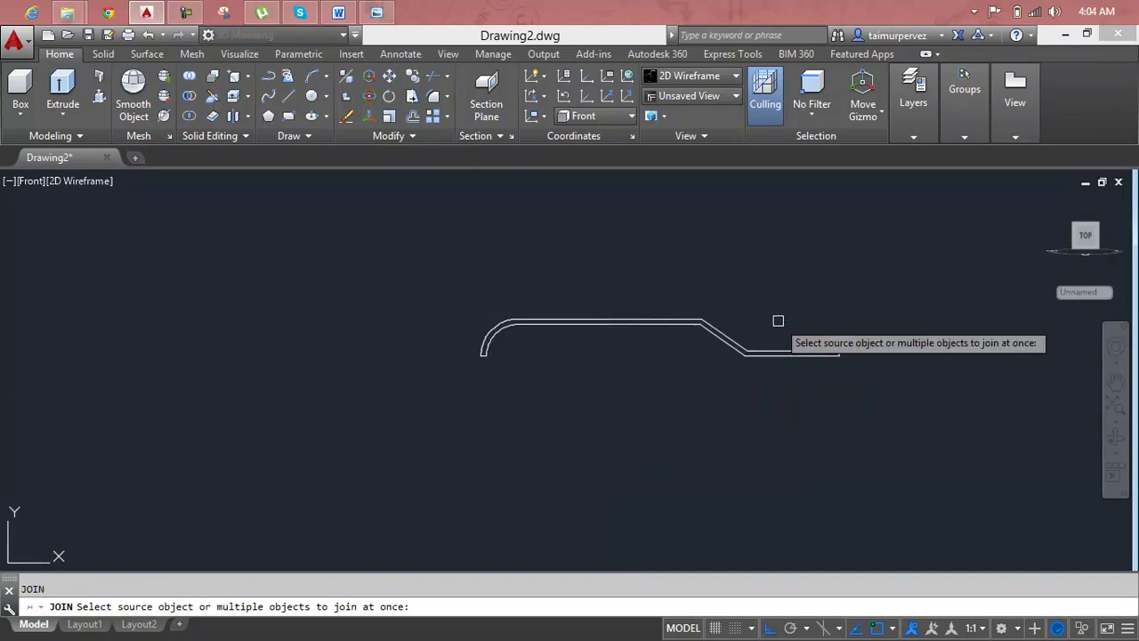
{"action": "left_click_drag", "start_coordinate": [829, 314], "coordinate": [463, 414]}
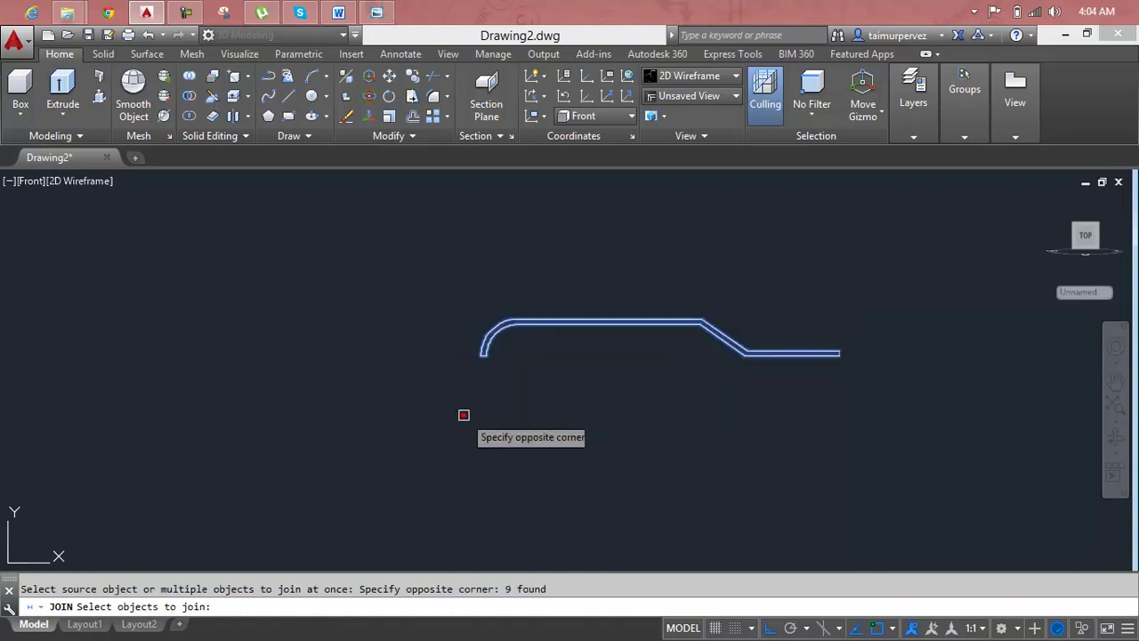
{"action": "key", "text": "Return"}
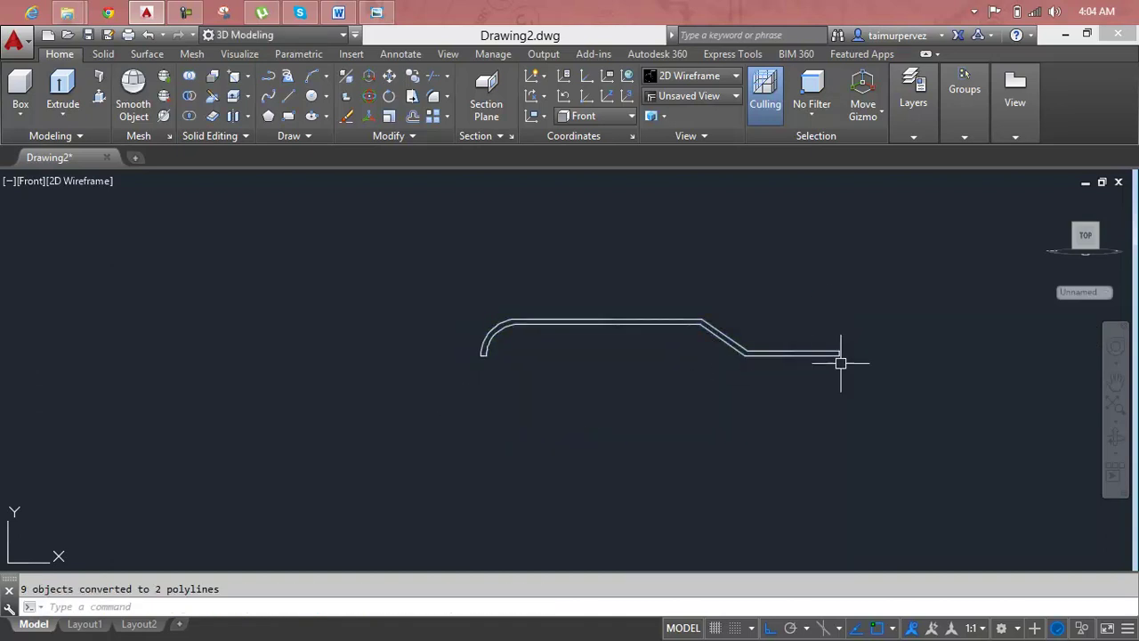
{"action": "scroll", "coordinate": [858, 333], "scroll_direction": "up", "scroll_amount": 4}
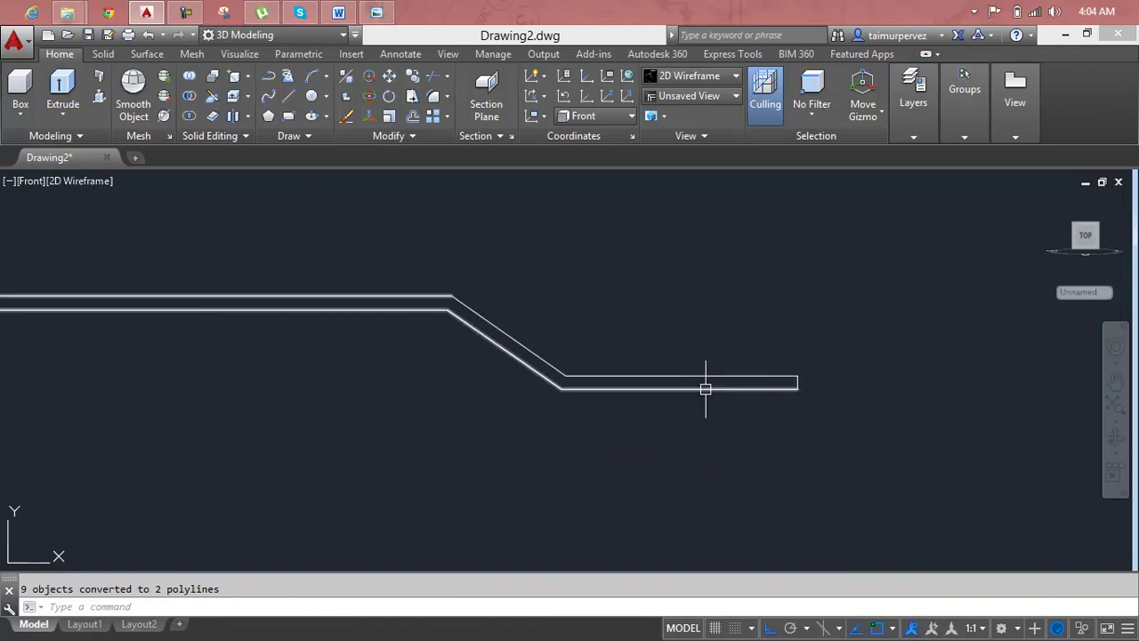
{"action": "scroll", "coordinate": [727, 309], "scroll_direction": "down", "scroll_amount": 4}
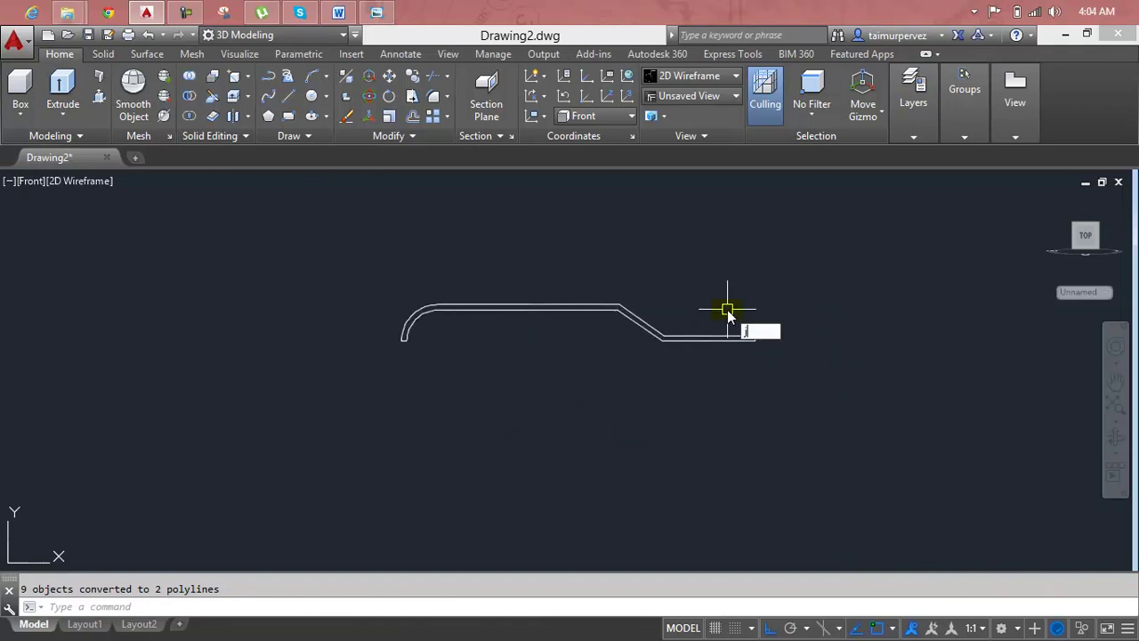
{"action": "key", "text": "Return"}
{"action": "left_click", "coordinate": [853, 293]}
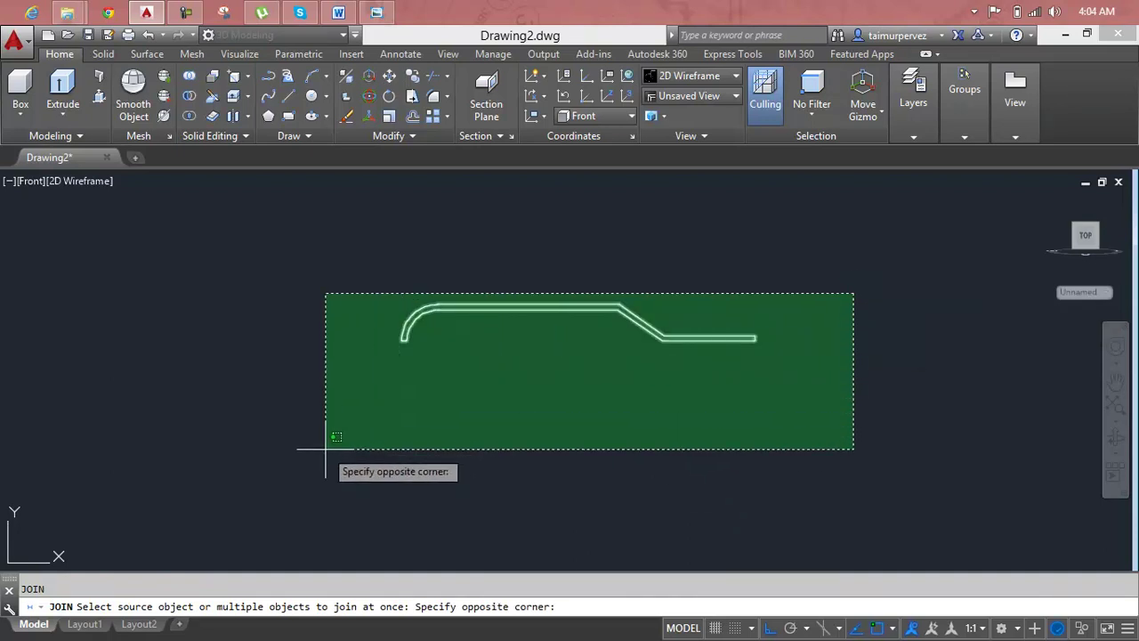
{"action": "left_click", "coordinate": [326, 448]}
{"action": "key", "text": "Return"}
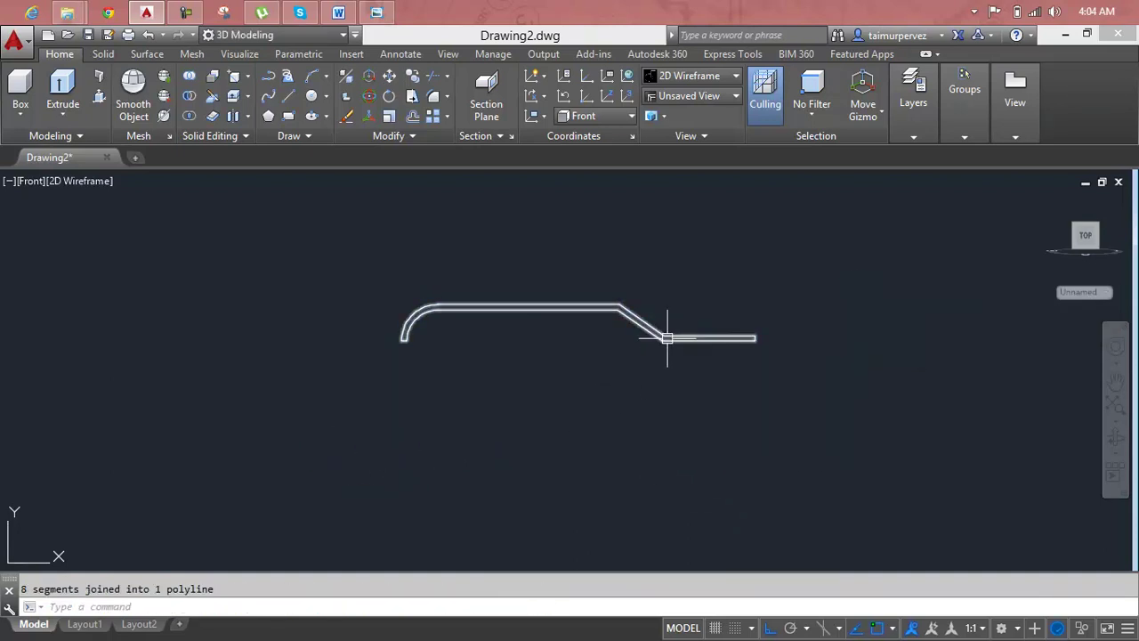
- Move the joined polyline lower in the drawing
{"action": "left_click", "coordinate": [691, 339]}
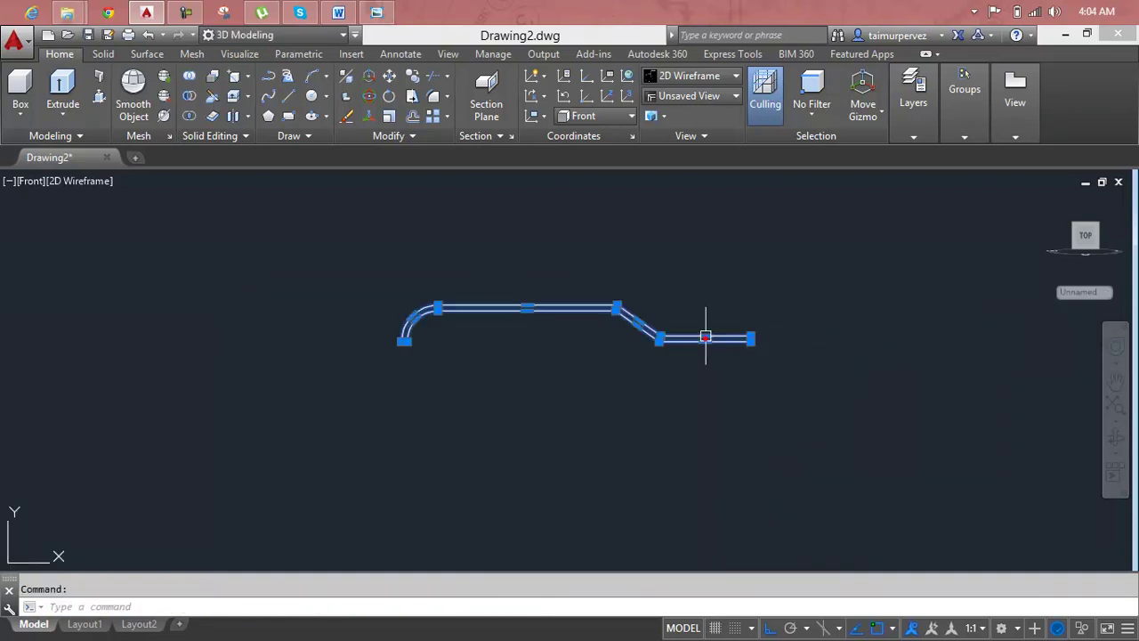
{"action": "type", "text": "m"}
{"action": "key", "text": "Return"}
{"action": "left_click", "coordinate": [584, 316]}
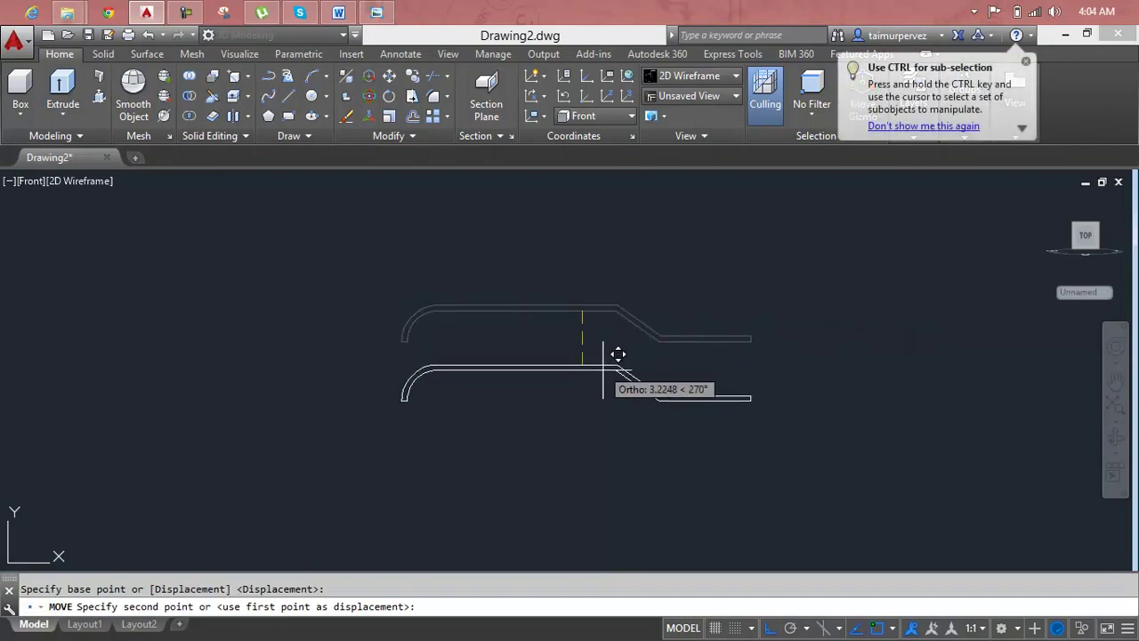
{"action": "left_click", "coordinate": [604, 381]}
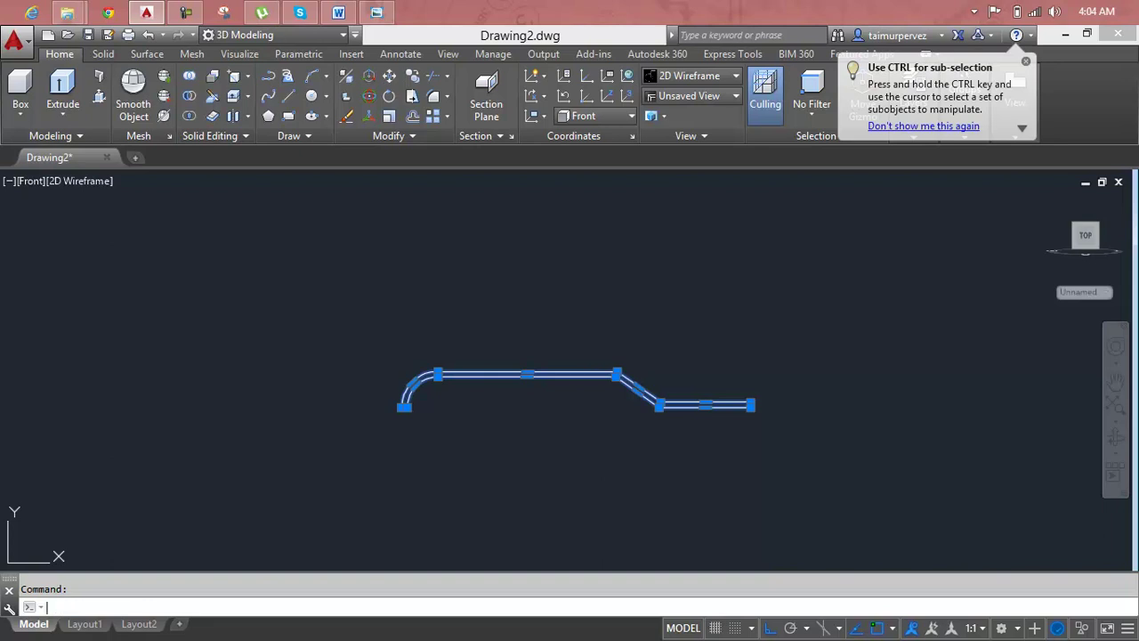
{"action": "key", "text": "Return"}
{"action": "key", "text": "Escape"}
{"action": "key", "text": "Escape"}
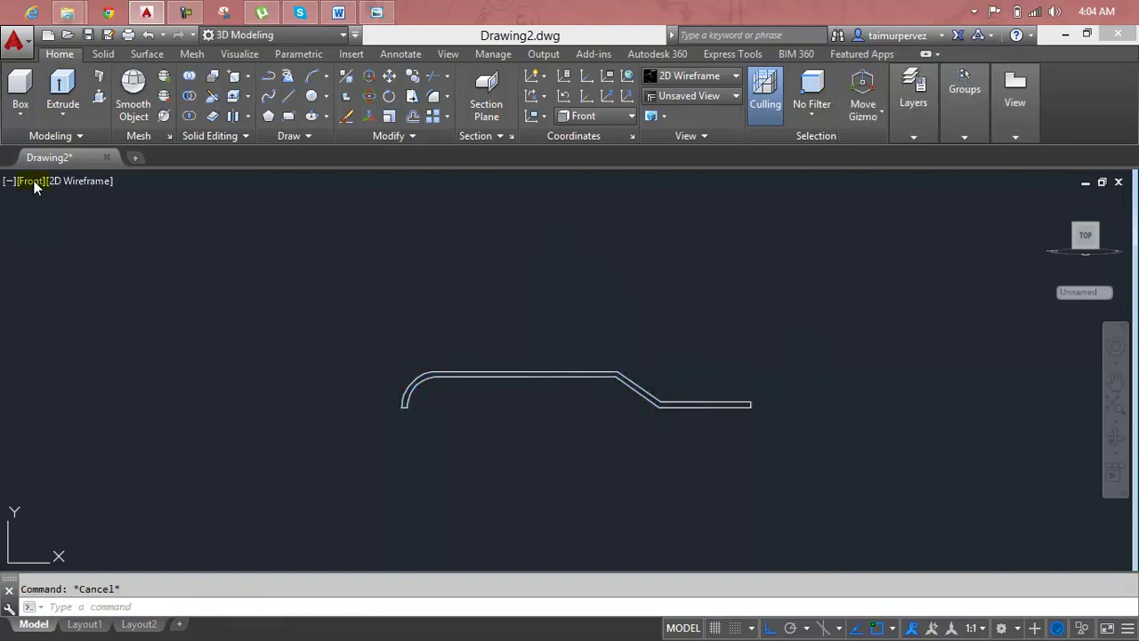
- From an isometric view, press-pull the tab's bounded area 5 units into a solid plate
{"action": "left_click", "coordinate": [34, 180]}
{"action": "left_click", "coordinate": [41, 218]}
{"action": "mouse_move", "coordinate": [1085, 236]}
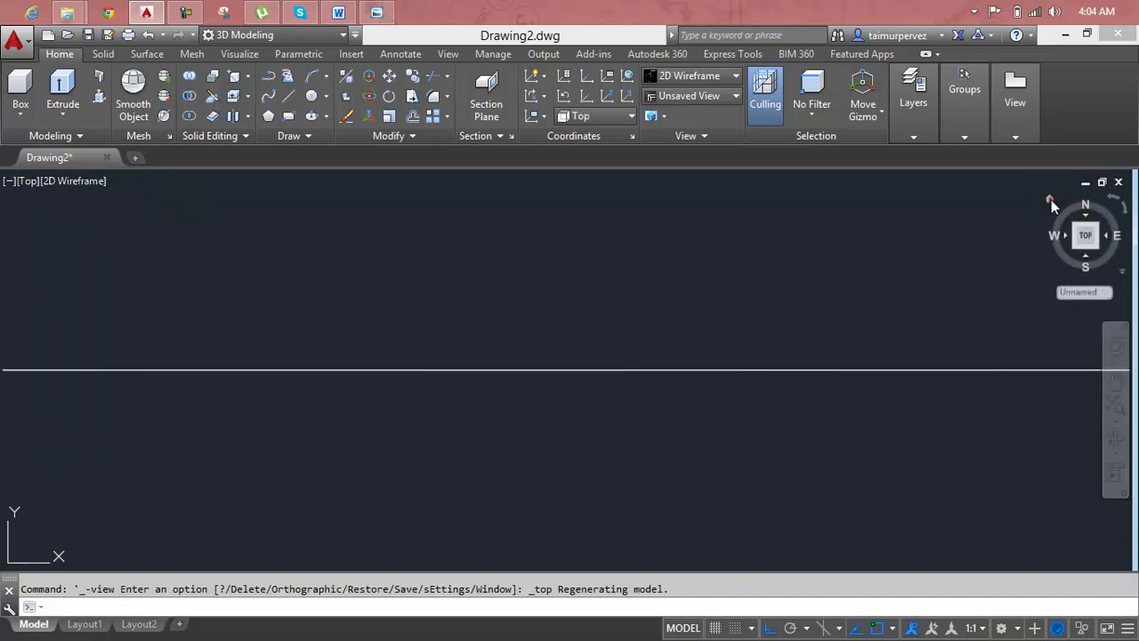
{"action": "left_click", "coordinate": [1051, 202]}
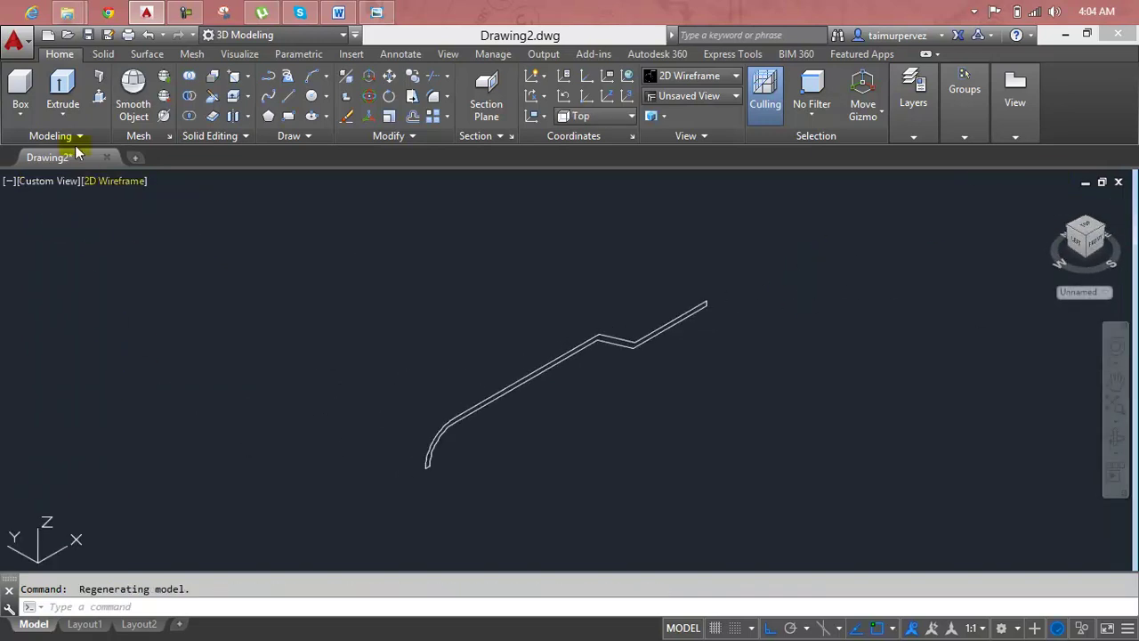
{"action": "left_click", "coordinate": [99, 96]}
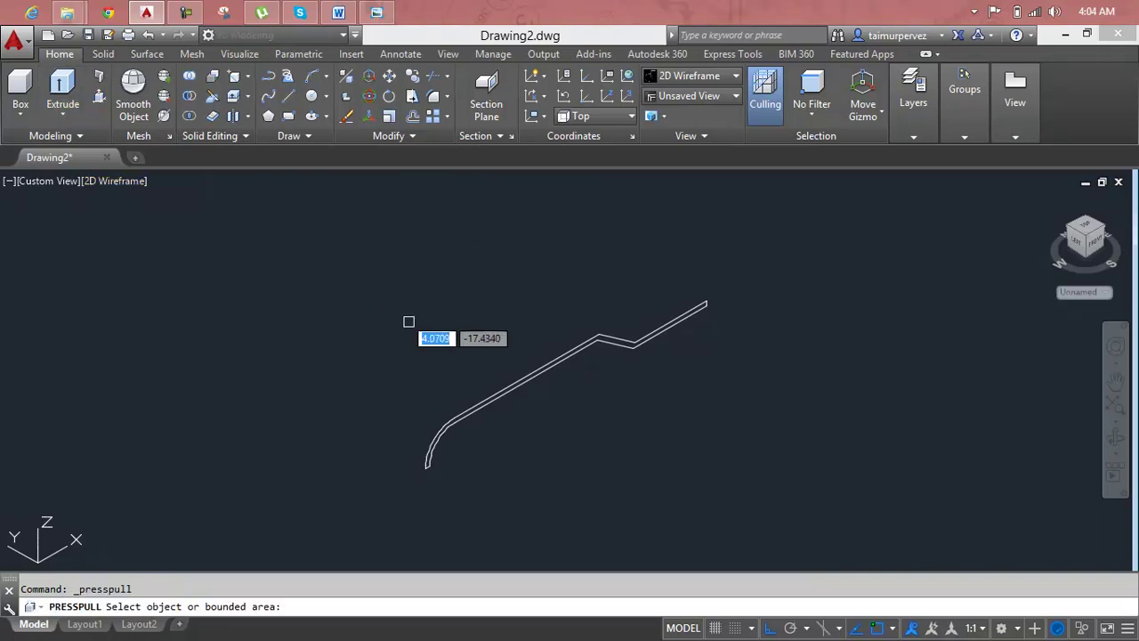
{"action": "left_click", "coordinate": [503, 390]}
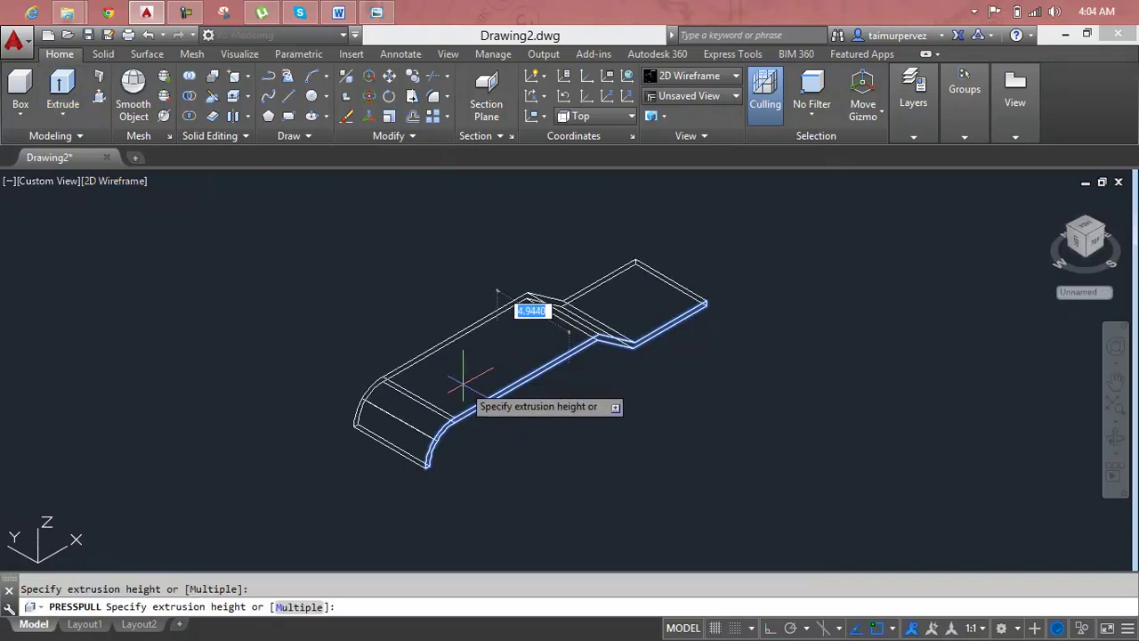
{"action": "key", "text": "Return"}
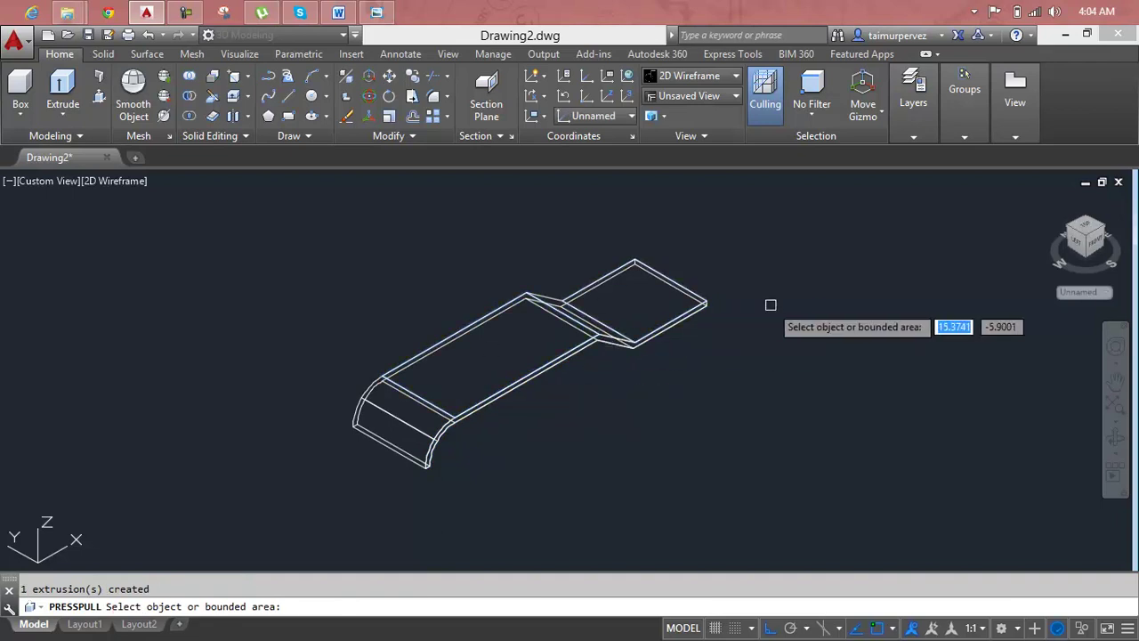
{"action": "key", "text": "Return"}
{"action": "key", "text": "Escape"}
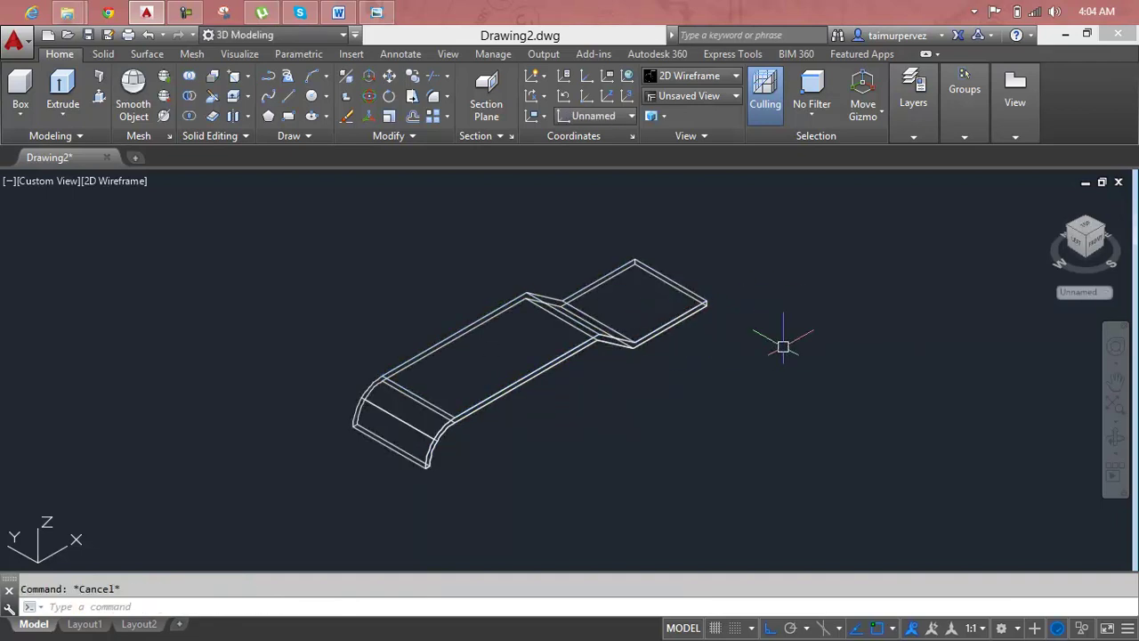
- Draw two lines between opposite edge midpoints of the tab's top face, crossing at its centre
{"action": "scroll", "coordinate": [656, 276], "scroll_direction": "up", "scroll_amount": 2}
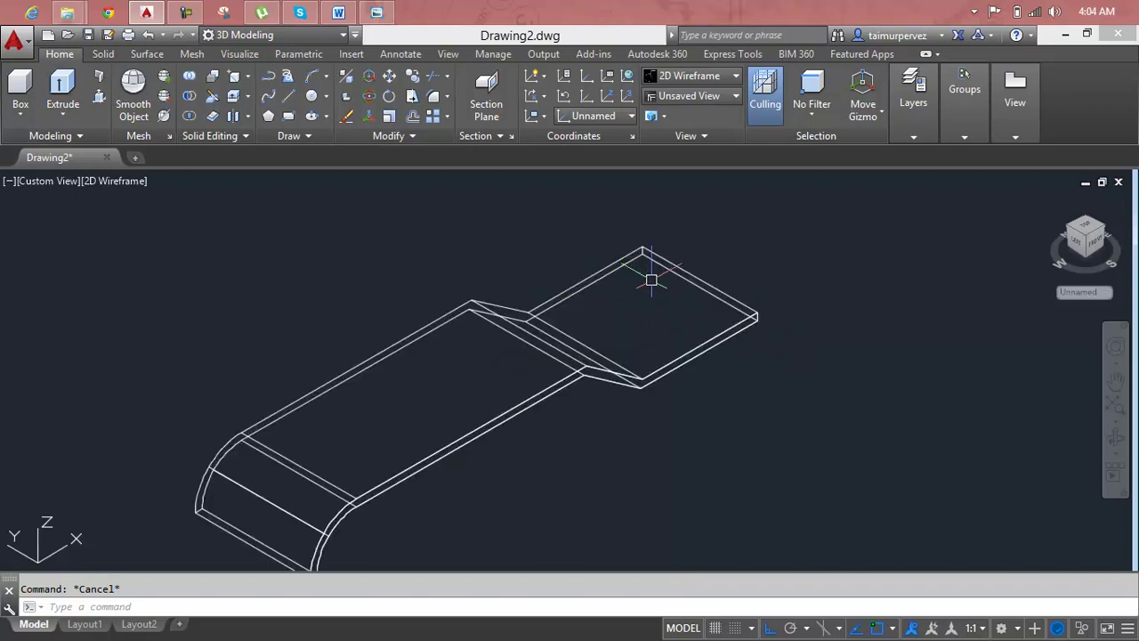
{"action": "scroll", "coordinate": [651, 281], "scroll_direction": "up", "scroll_amount": 4}
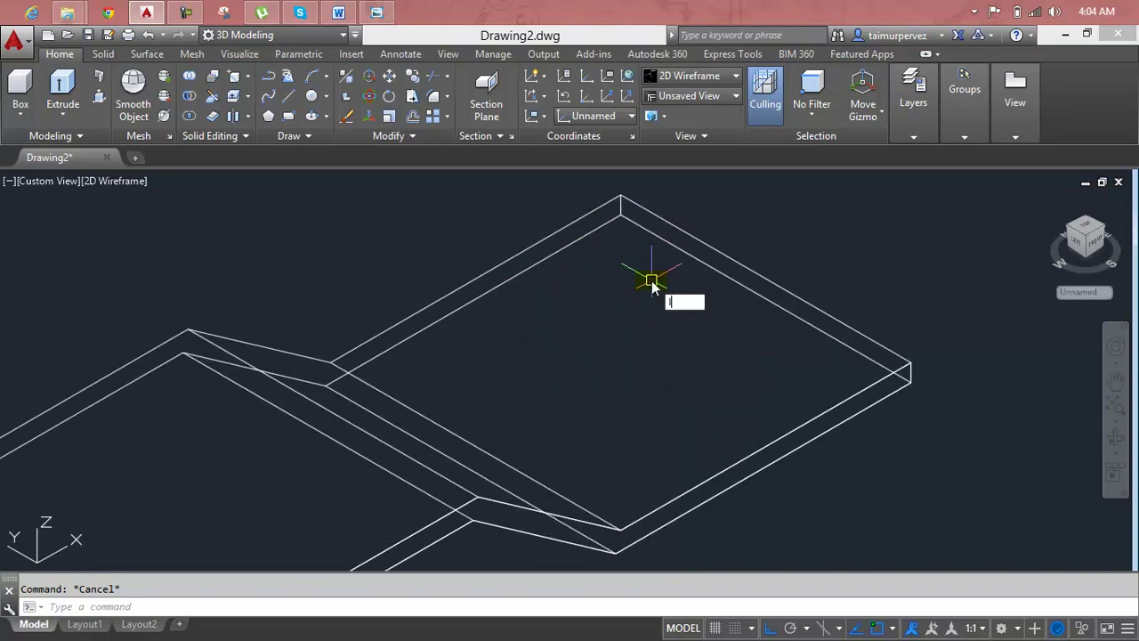
{"action": "key", "text": "Return"}
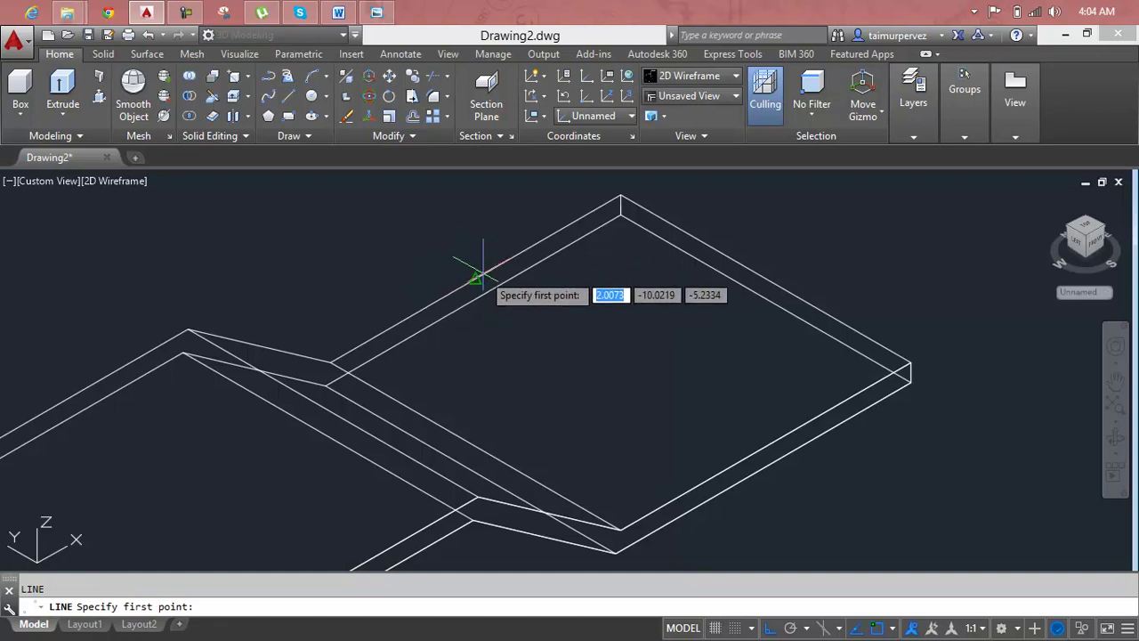
{"action": "left_click", "coordinate": [476, 279]}
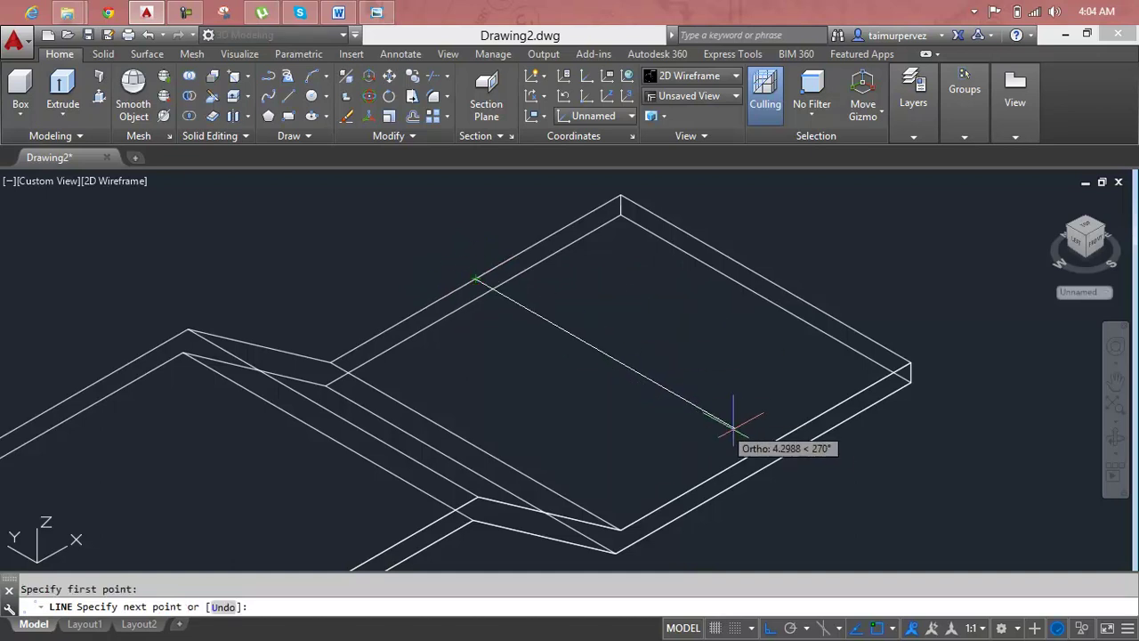
{"action": "left_click", "coordinate": [765, 448]}
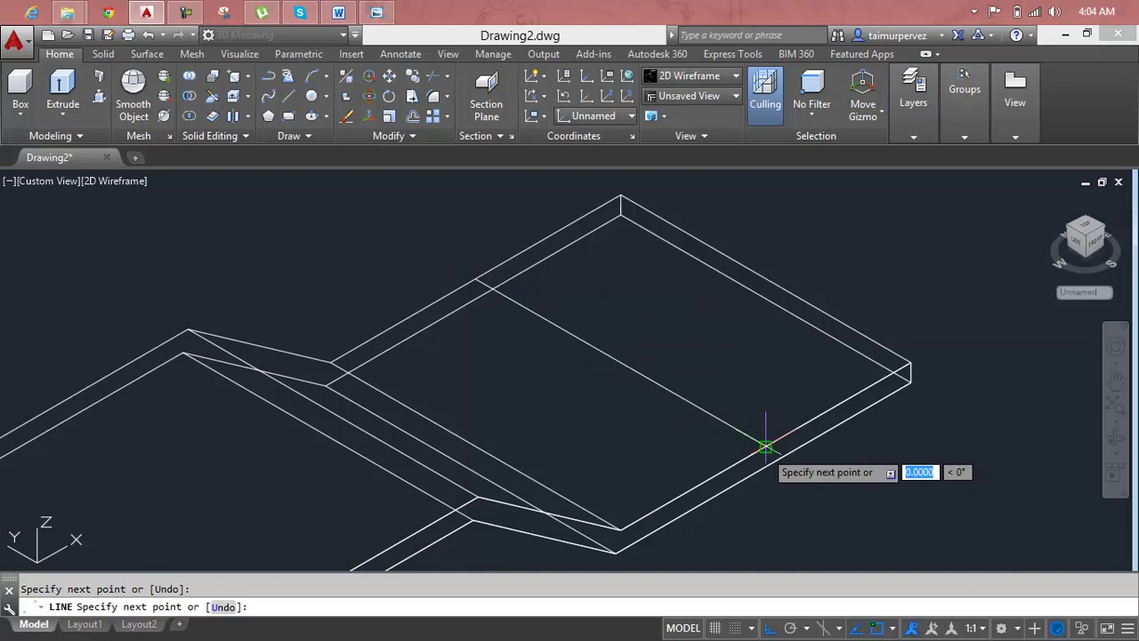
{"action": "key", "text": "Return"}
{"action": "key", "text": "Return"}
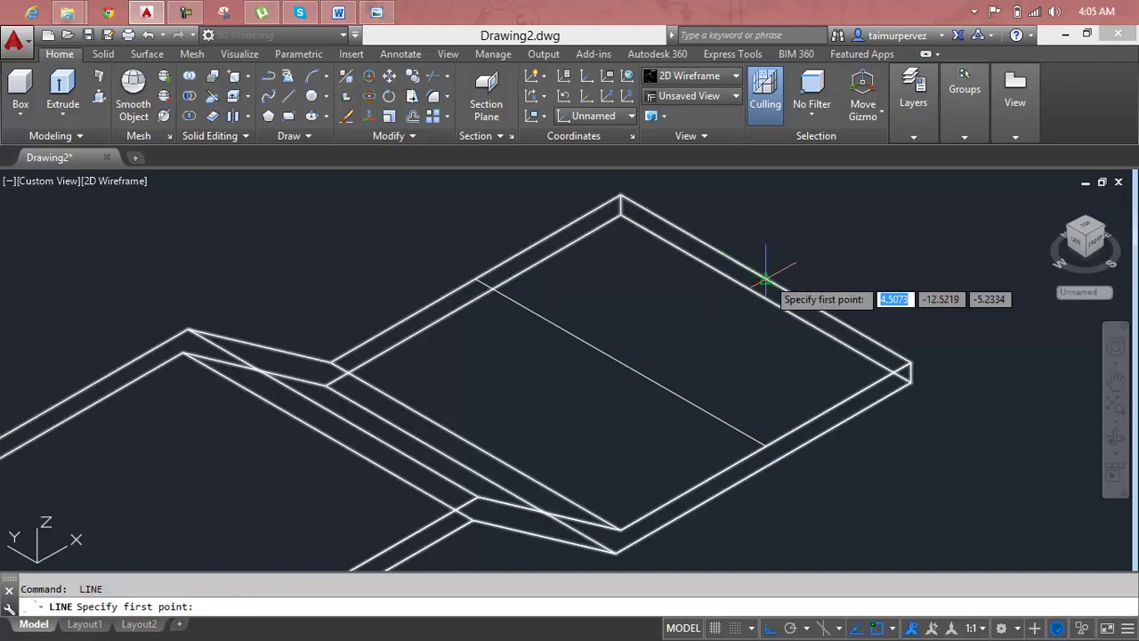
{"action": "left_click", "coordinate": [764, 279]}
{"action": "left_click", "coordinate": [476, 447]}
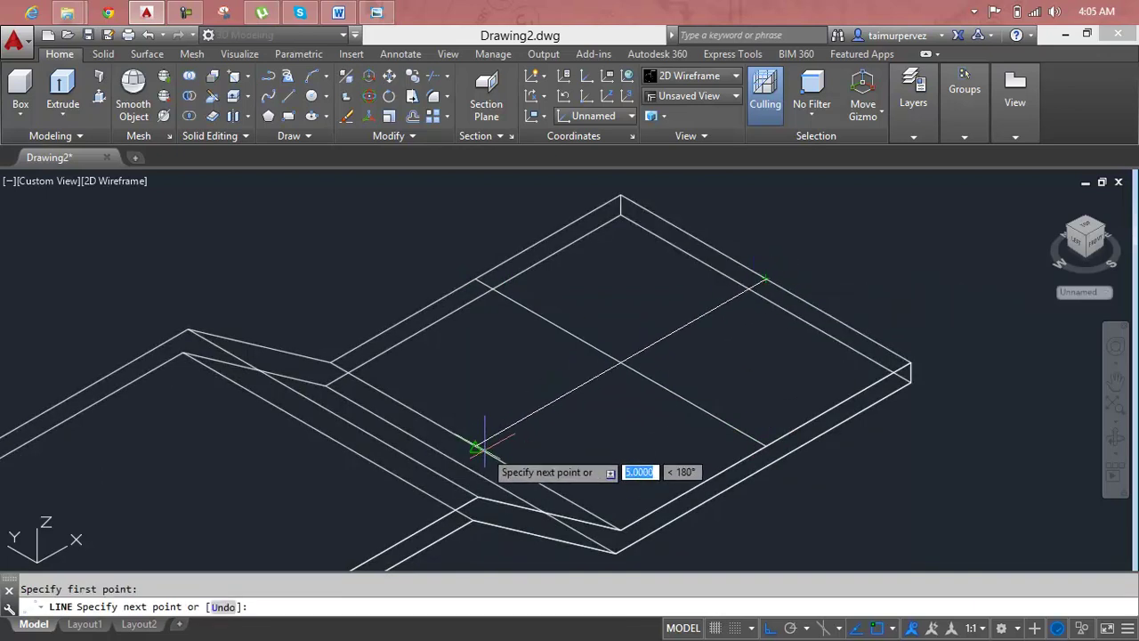
{"action": "key", "text": "Return"}
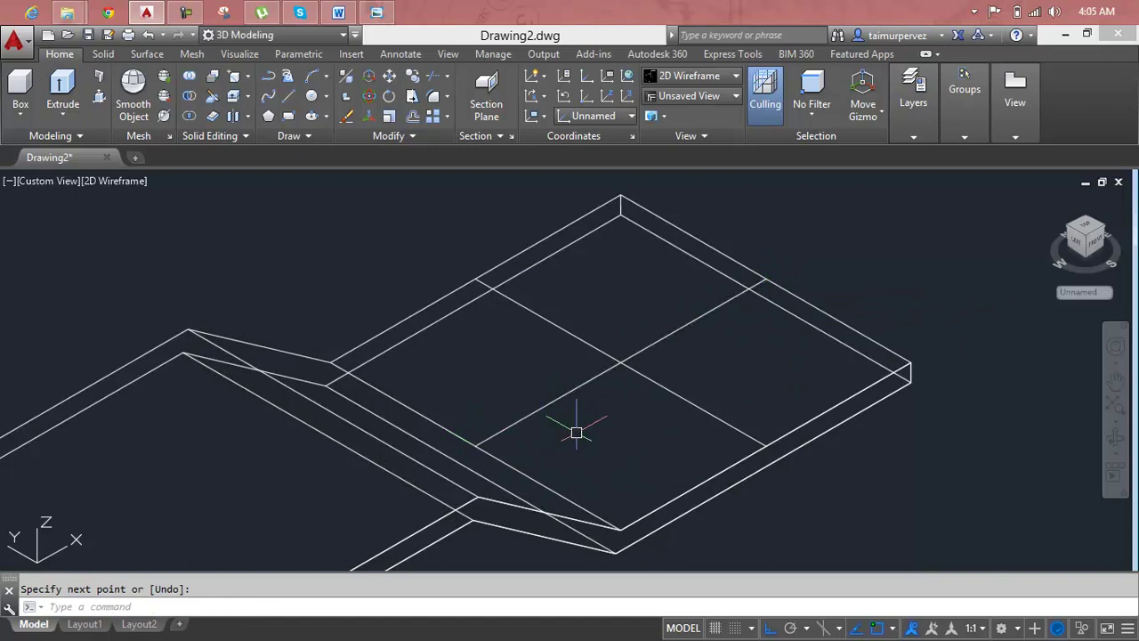
- Draw a radius 1 circle centred where the two lines cross
{"action": "type", "text": "c"}
{"action": "key", "text": "Return"}
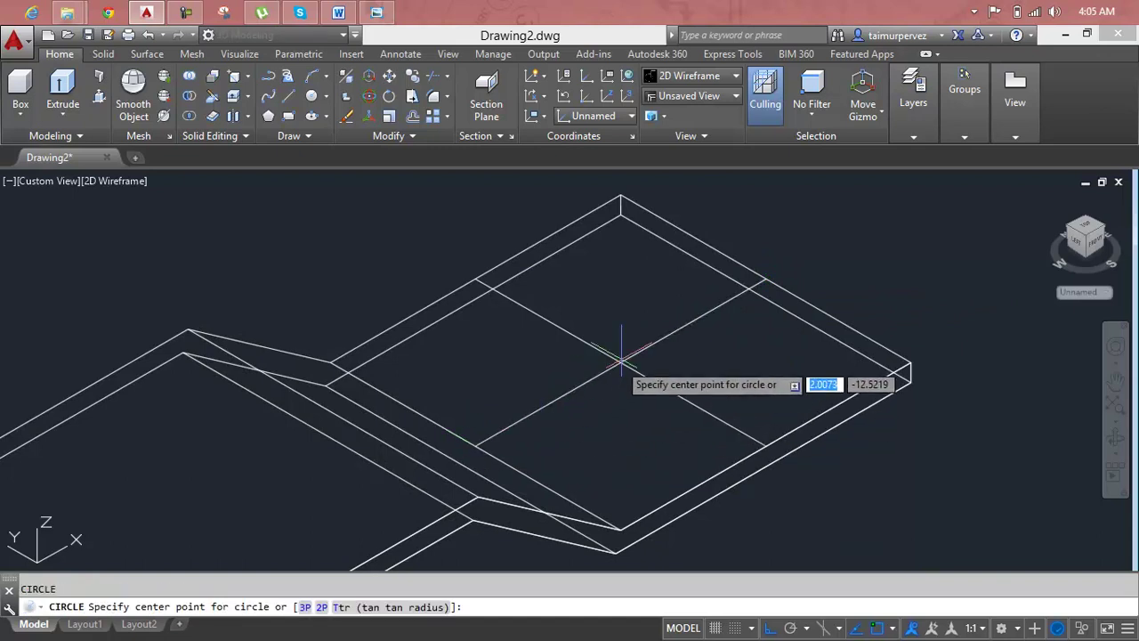
{"action": "left_click", "coordinate": [622, 363]}
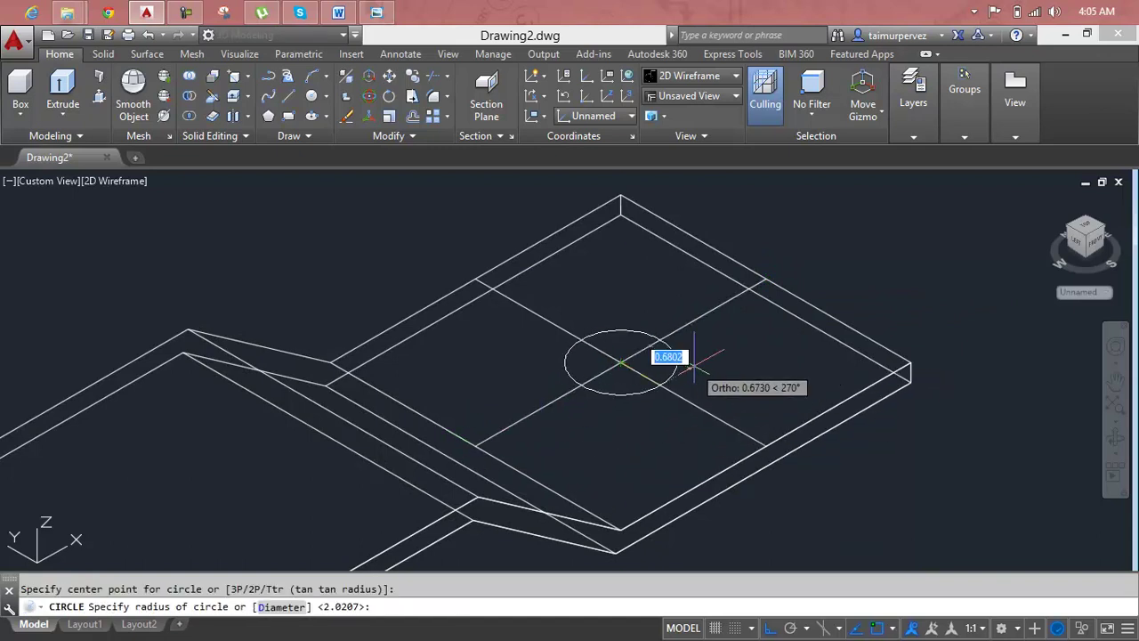
{"action": "type", "text": "1"}
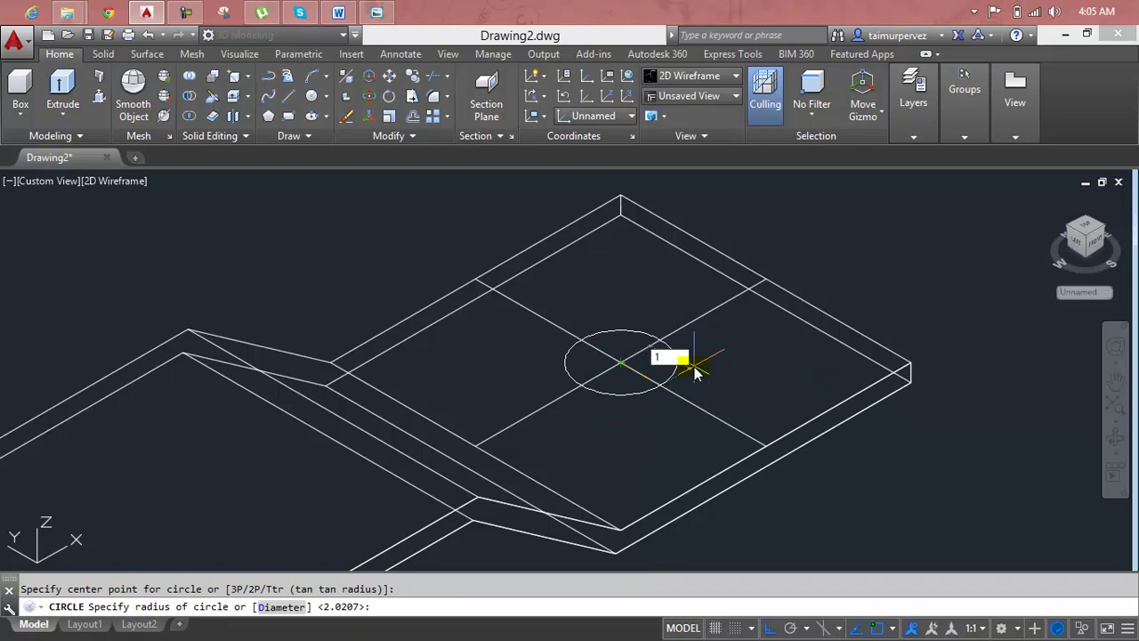
{"action": "key", "text": "Return"}
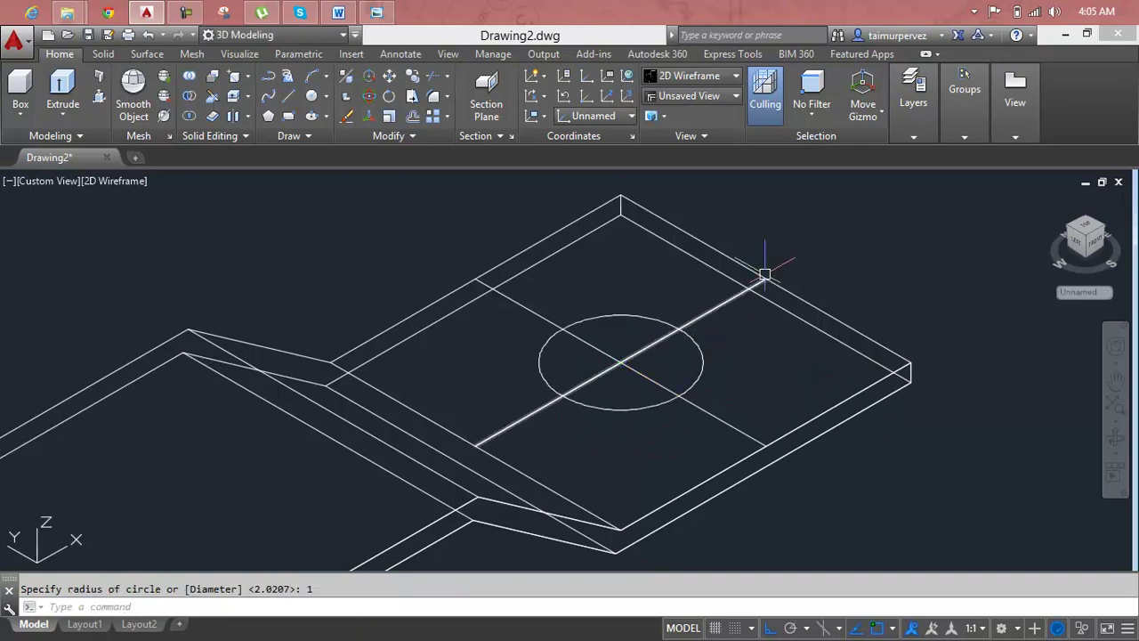
- Erase both crossing construction lines
{"action": "left_click", "coordinate": [745, 298]}
{"action": "left_click", "coordinate": [735, 297]}
{"action": "key", "text": "Delete"}
{"action": "left_click", "coordinate": [745, 428]}
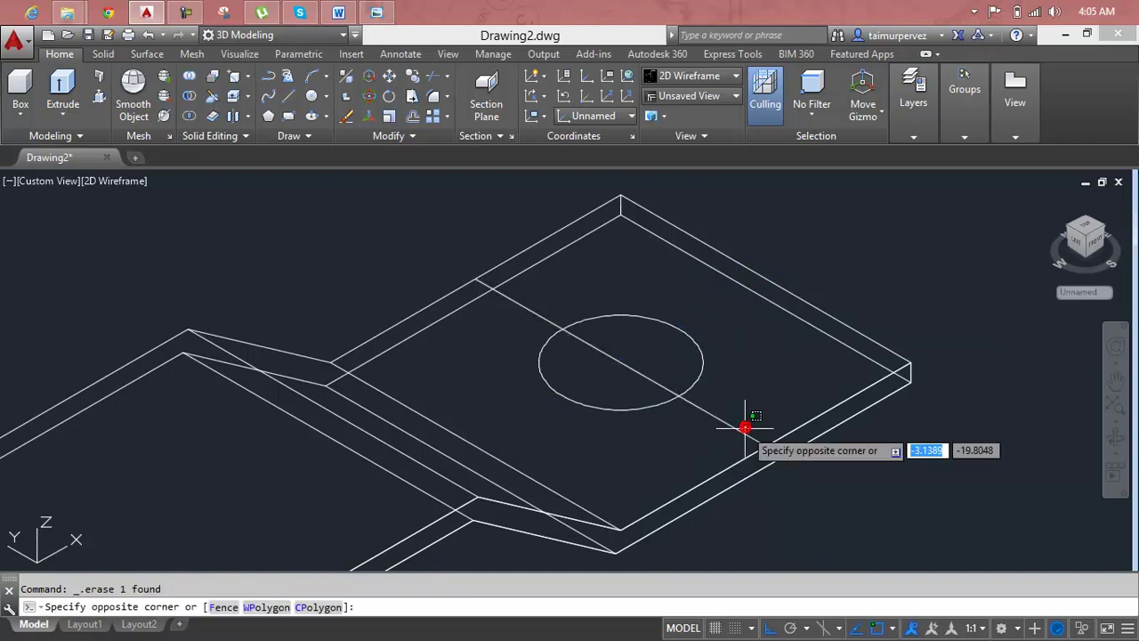
{"action": "left_click", "coordinate": [745, 431]}
{"action": "key", "text": "Delete"}
- Draw radius 1 circles at the tab's lower corner and its other inner corner
{"action": "middle_click_drag", "start_coordinate": [743, 434], "coordinate": [730, 412]}
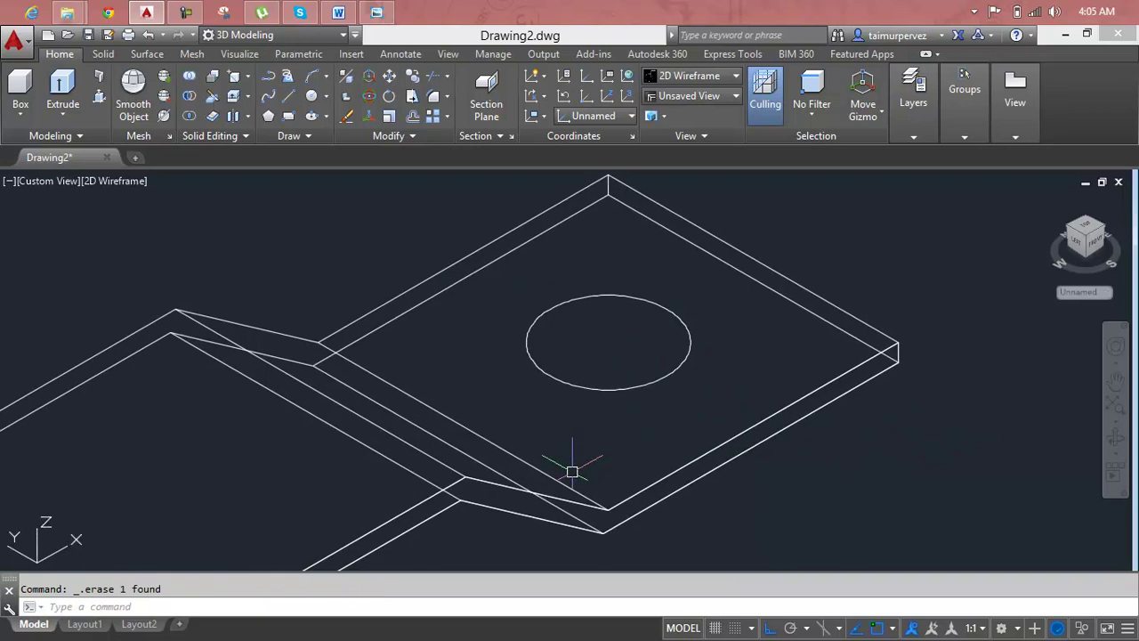
{"action": "scroll", "coordinate": [575, 471], "scroll_direction": "up", "scroll_amount": 2}
{"action": "scroll", "coordinate": [570, 433], "scroll_direction": "up", "scroll_amount": 2}
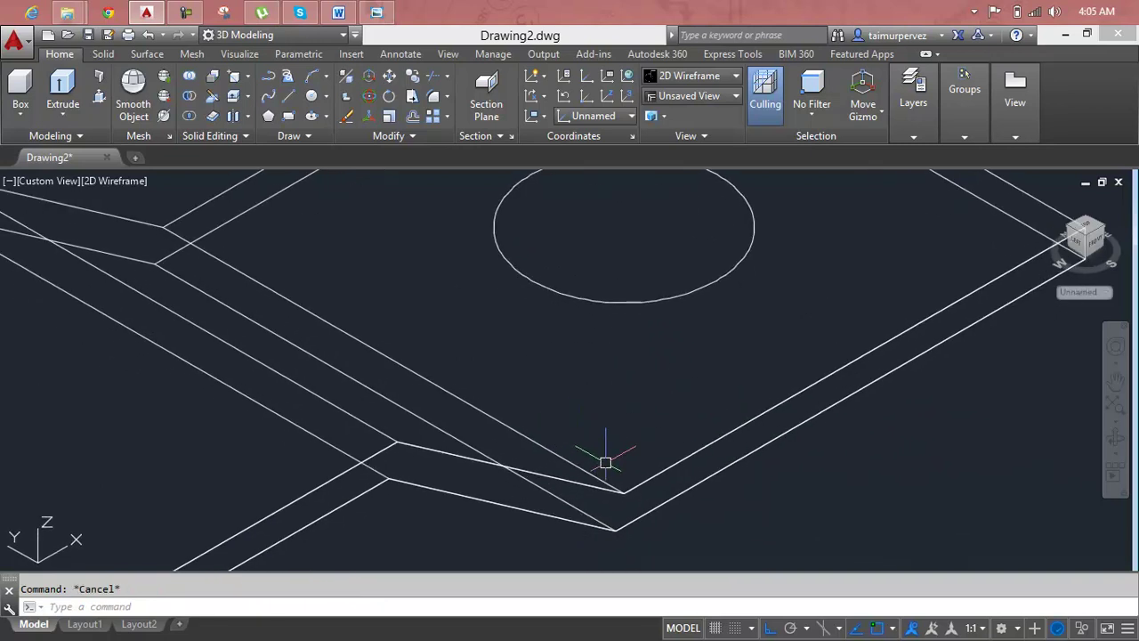
{"action": "type", "text": "c"}
{"action": "key", "text": "Return"}
{"action": "left_click", "coordinate": [623, 490]}
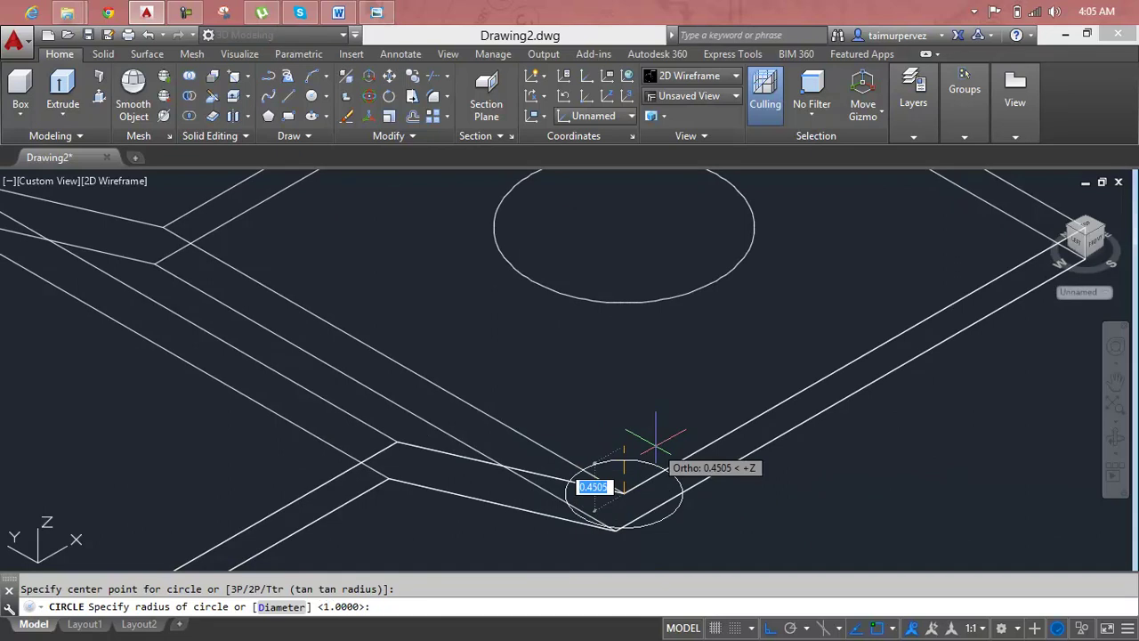
{"action": "type", "text": "1"}
{"action": "key", "text": "Return"}
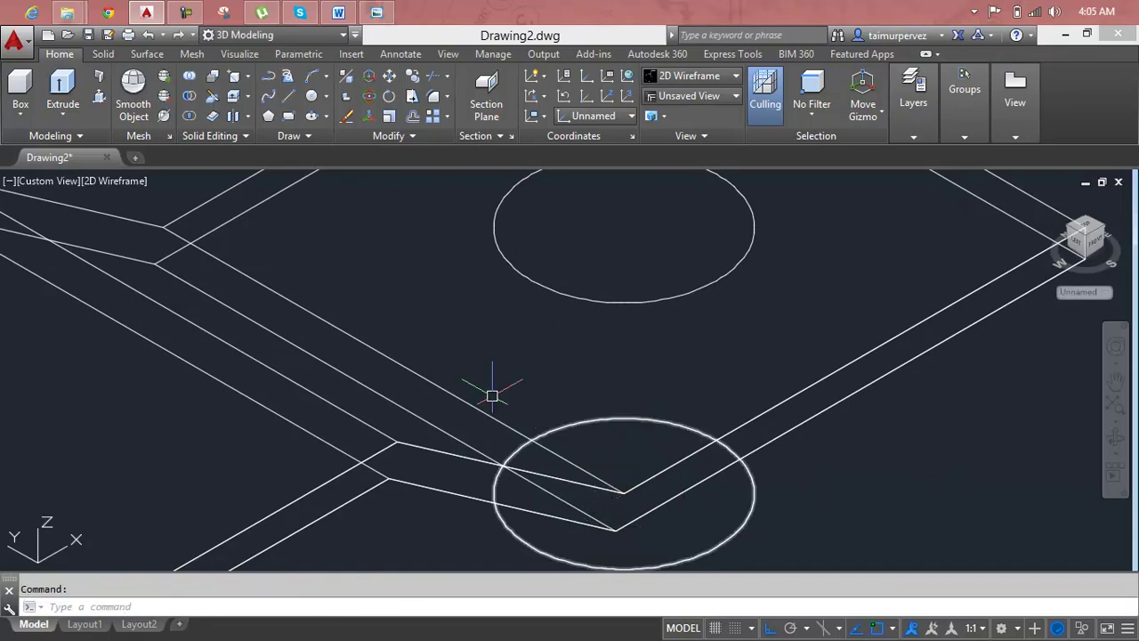
{"action": "scroll", "coordinate": [534, 407], "scroll_direction": "down", "scroll_amount": 2}
{"action": "middle_click_drag", "start_coordinate": [473, 386], "coordinate": [550, 502]}
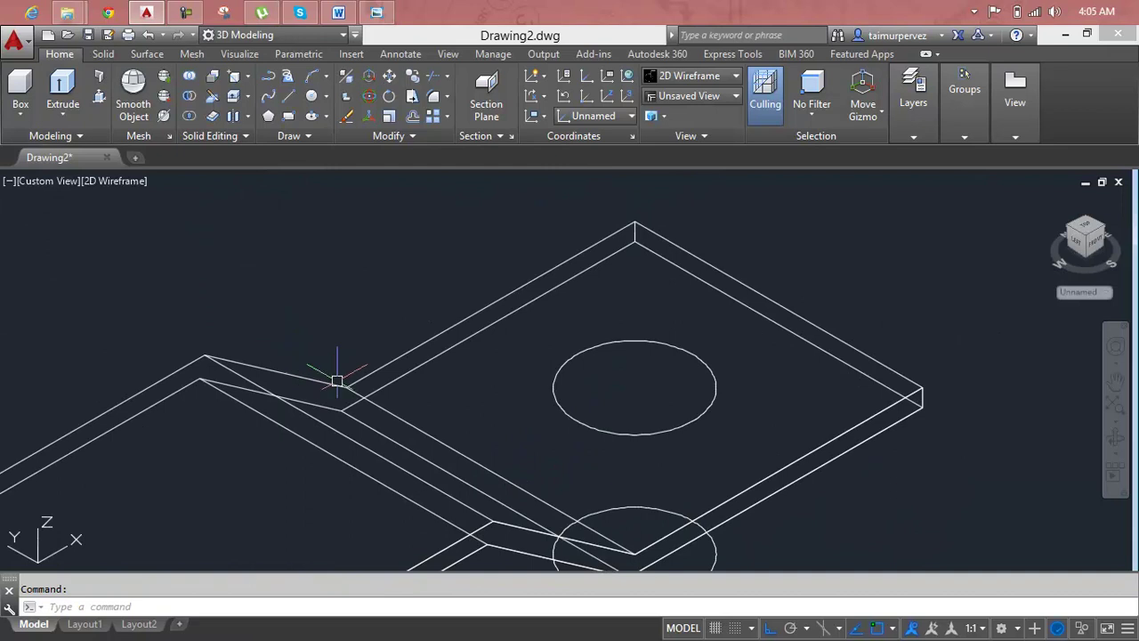
{"action": "key", "text": "Return"}
{"action": "left_click", "coordinate": [346, 388]}
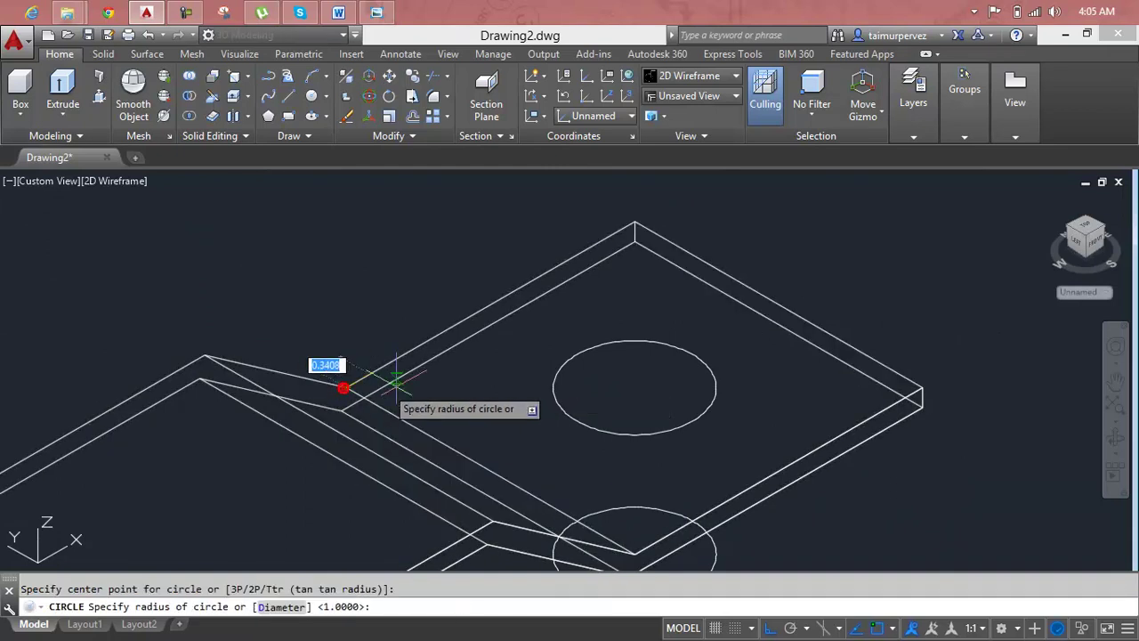
{"action": "type", "text": "1"}
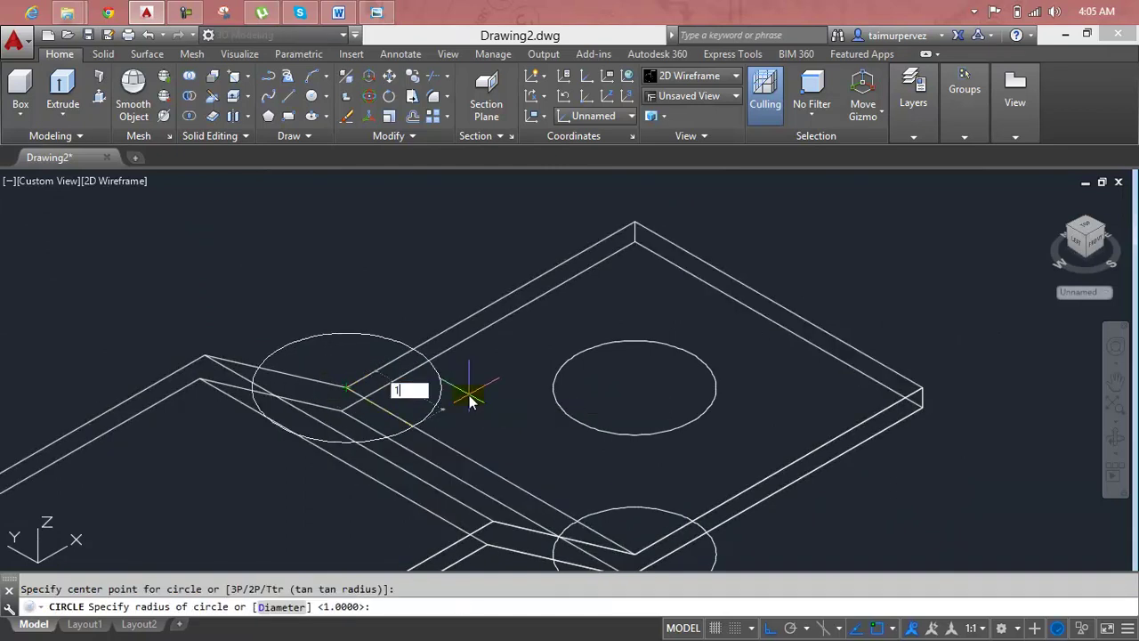
{"action": "key", "text": "Return"}
{"action": "scroll", "coordinate": [454, 385], "scroll_direction": "down", "scroll_amount": 2}
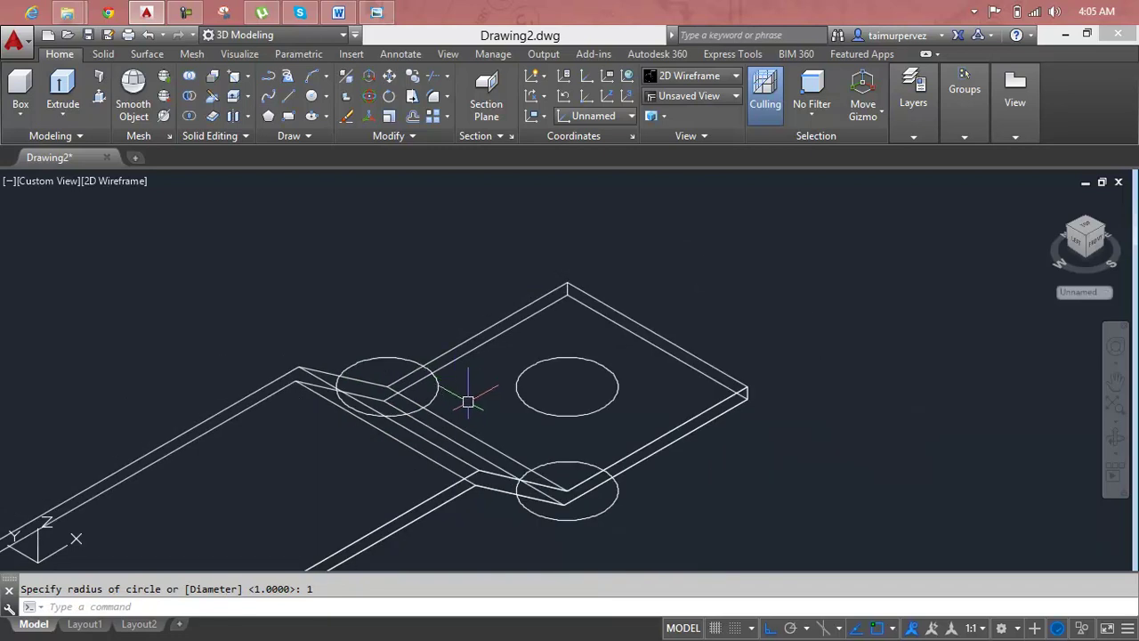
{"action": "key", "text": "Escape"}
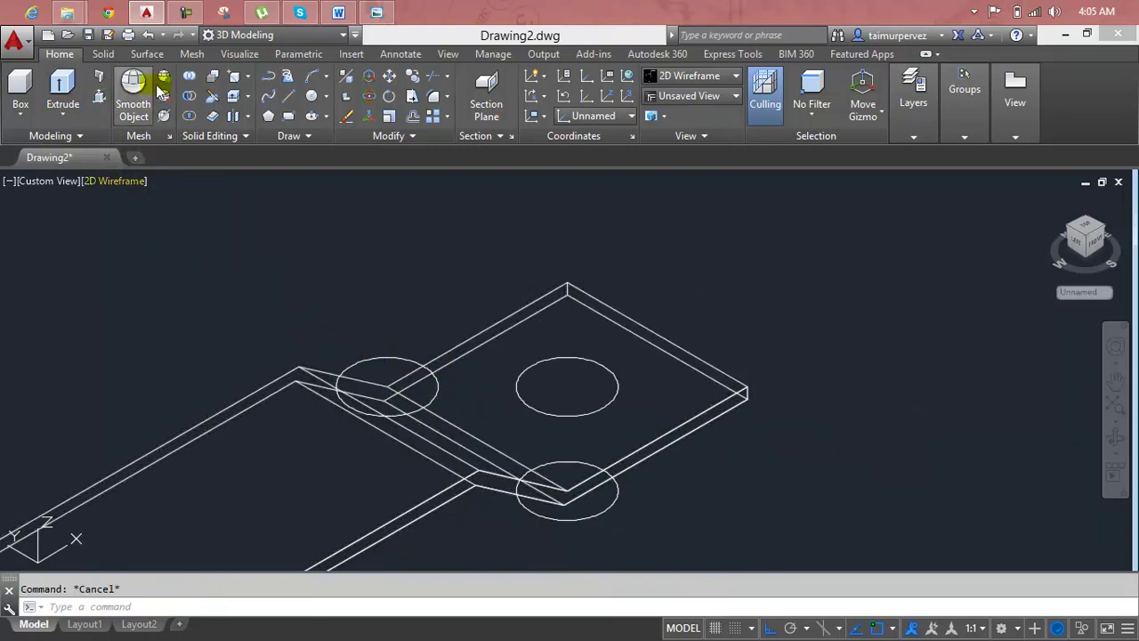
- Imprint the left and lower corner circles onto the solid, deleting the source circles
{"action": "left_click", "coordinate": [236, 78]}
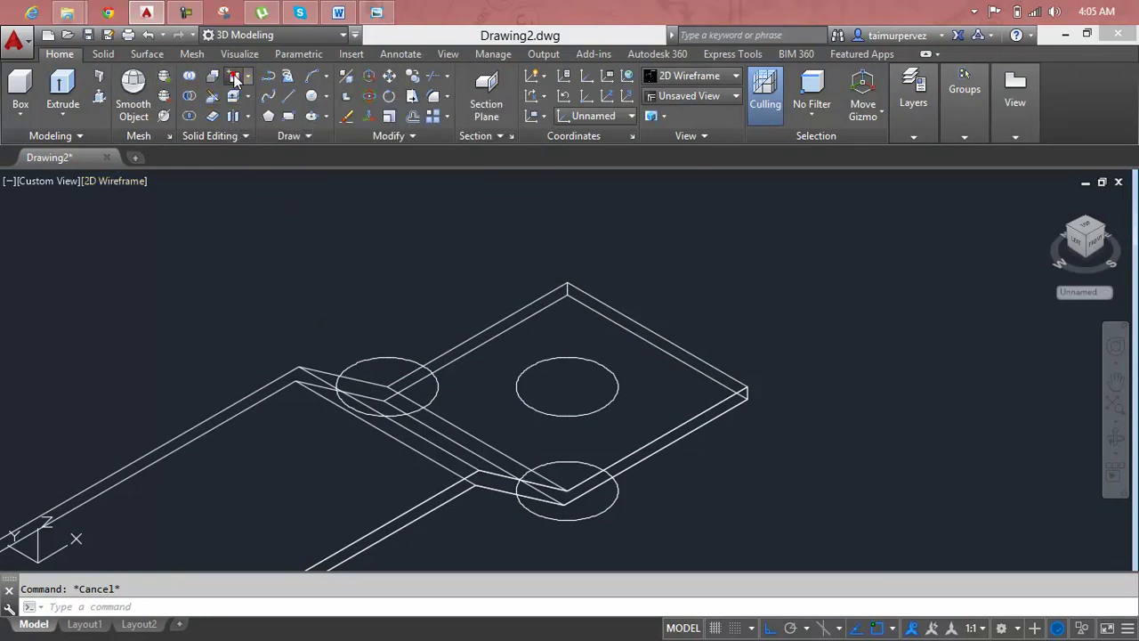
{"action": "left_click", "coordinate": [247, 392]}
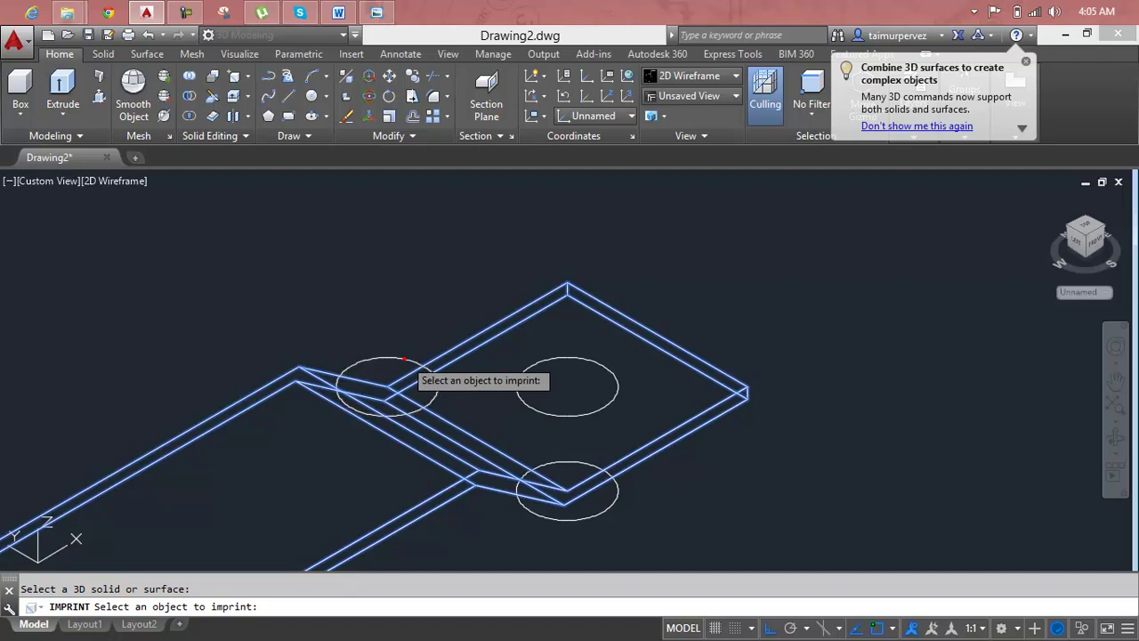
{"action": "left_click", "coordinate": [405, 359]}
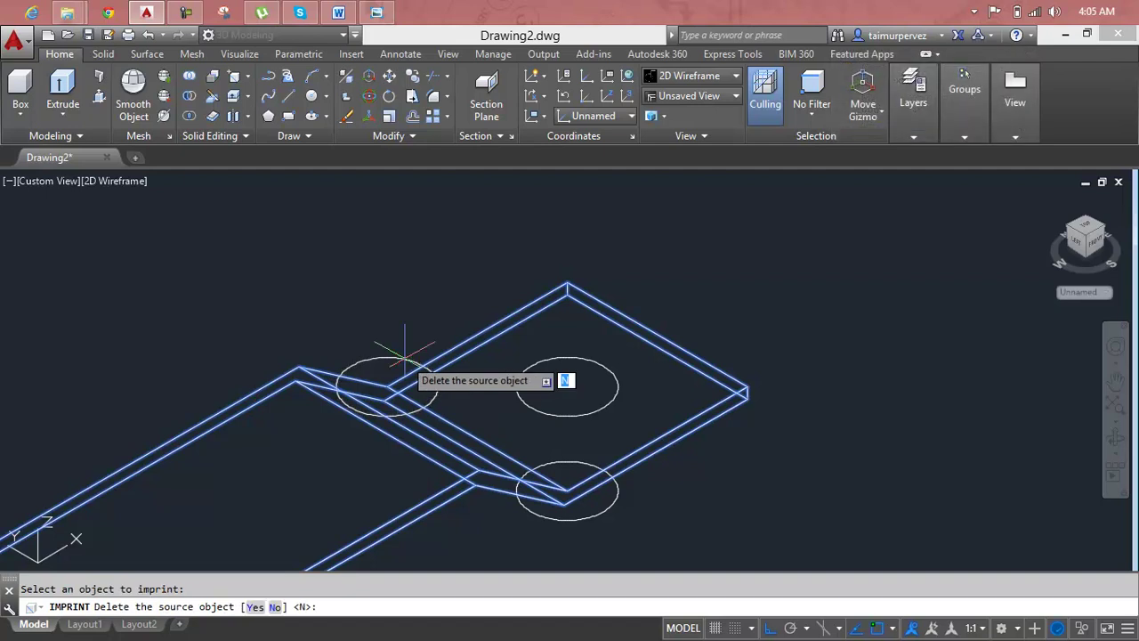
{"action": "key", "text": "Return"}
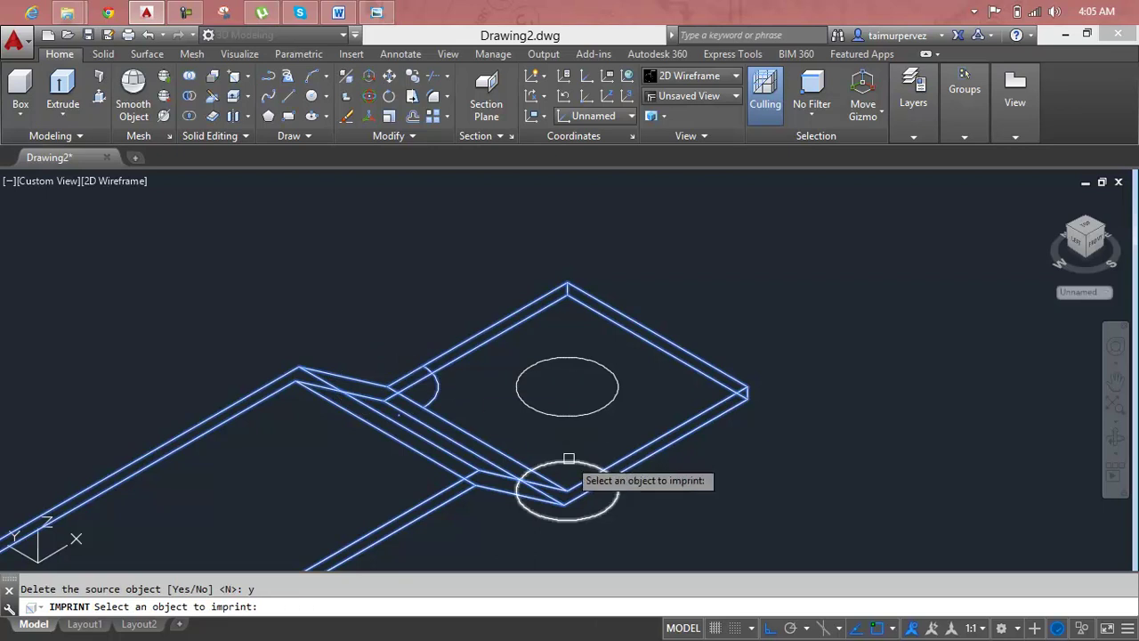
{"action": "left_click", "coordinate": [569, 458]}
{"action": "key", "text": "Return"}
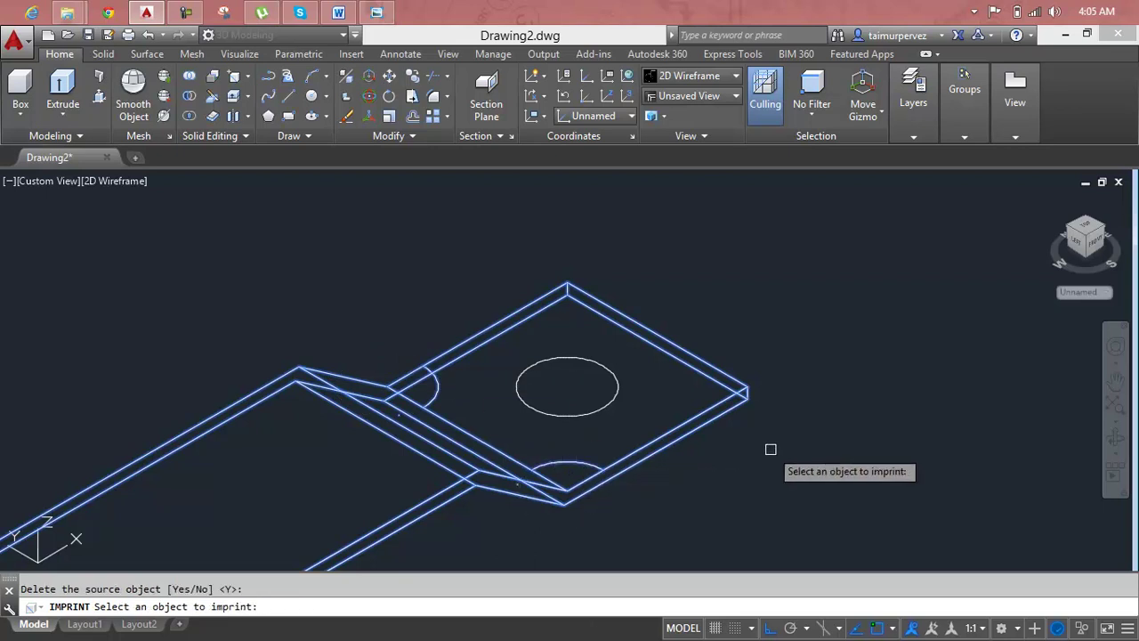
{"action": "key", "text": "Escape"}
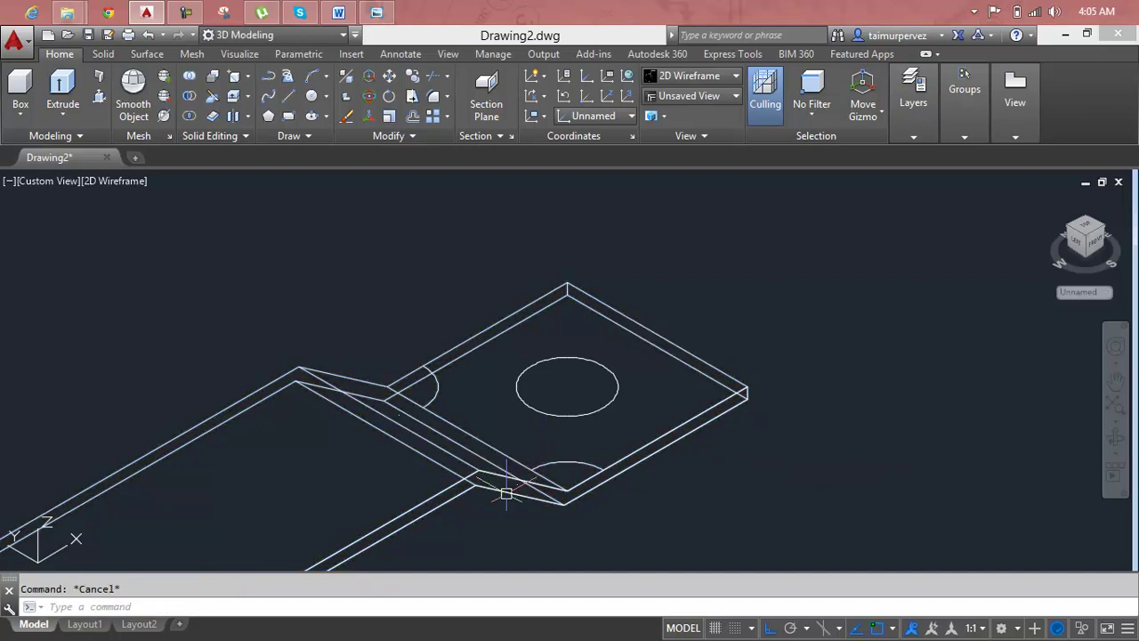
{"action": "middle_click_drag", "start_coordinate": [514, 480], "coordinate": [553, 374]}
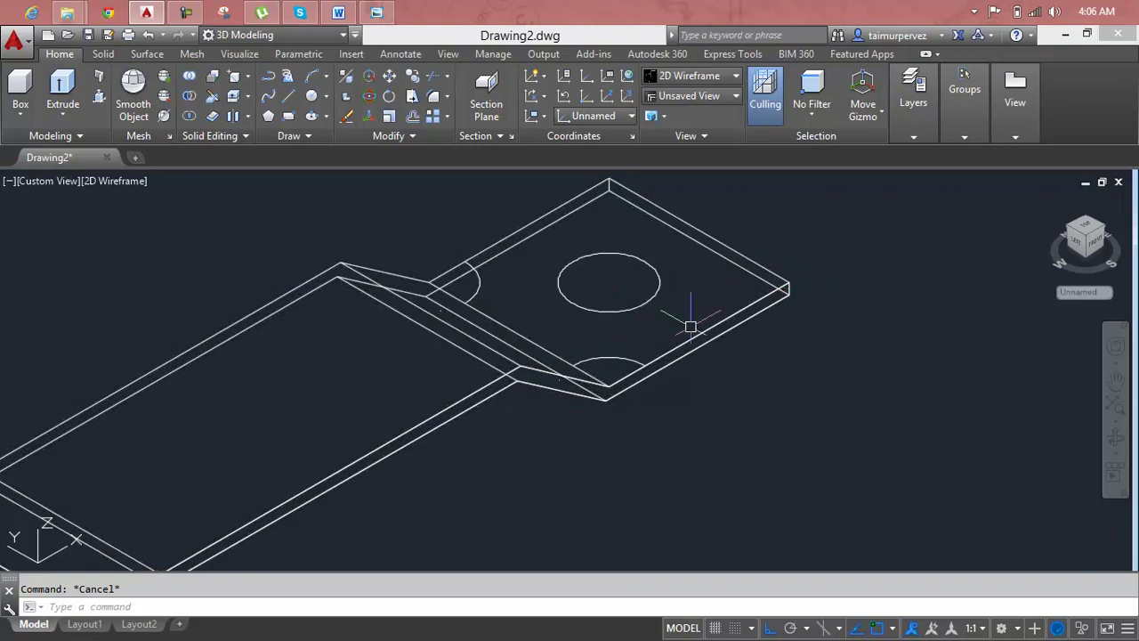
- Press-pull the lower and upper imprinted arc regions down through the plate as notches
{"action": "left_click", "coordinate": [100, 98]}
{"action": "left_click", "coordinate": [610, 370]}
{"action": "left_click", "coordinate": [659, 557]}
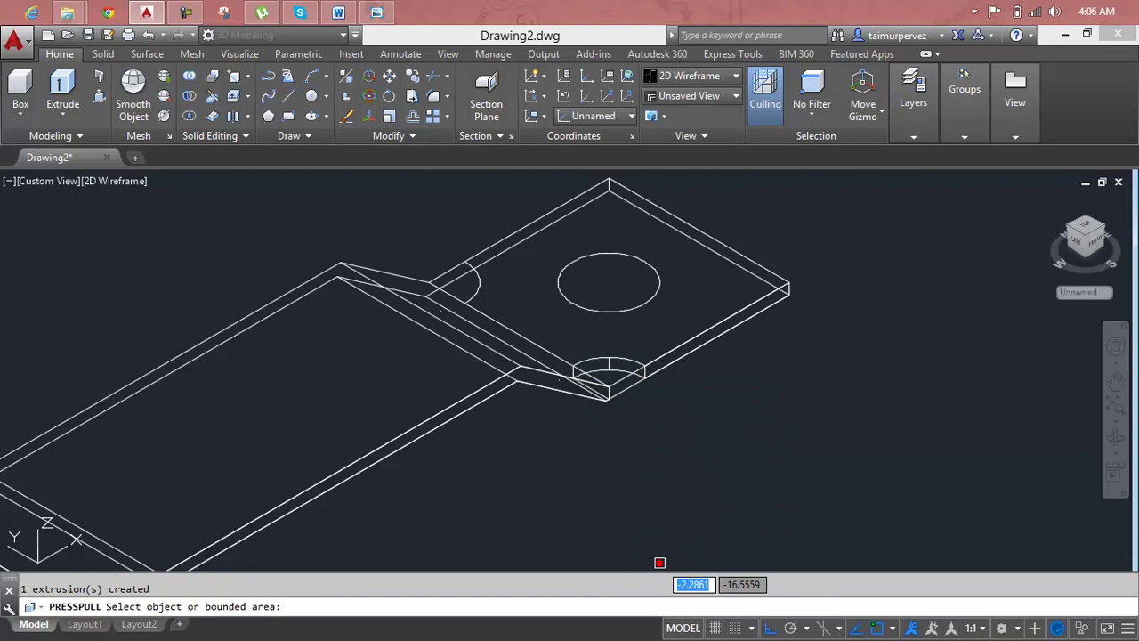
{"action": "left_click", "coordinate": [454, 278]}
{"action": "left_click", "coordinate": [492, 504]}
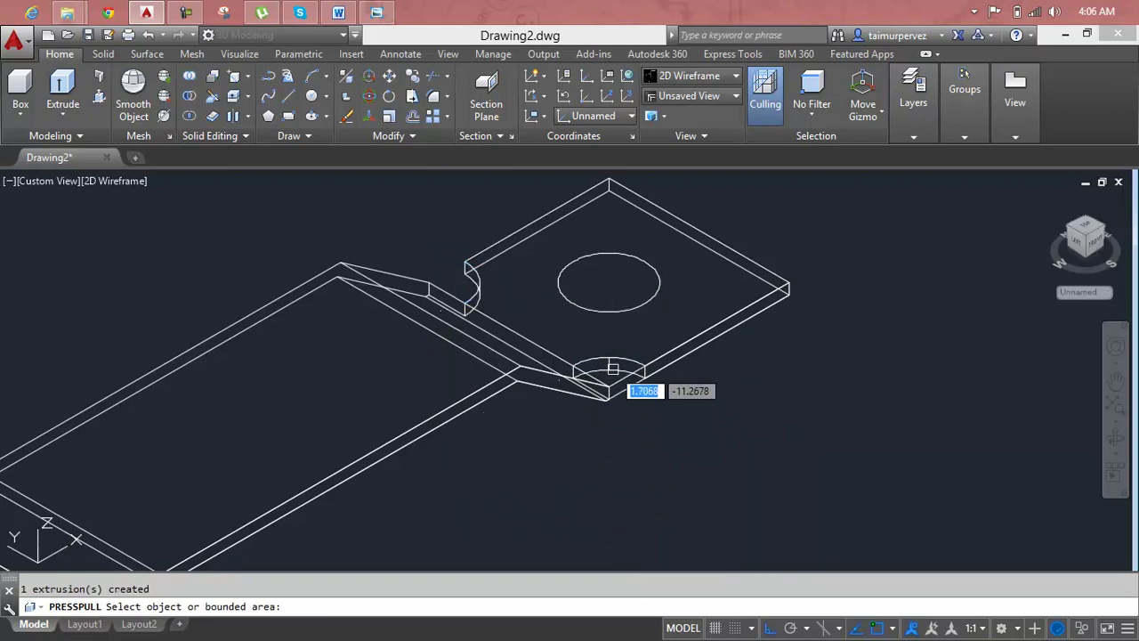
{"action": "key", "text": "Escape"}
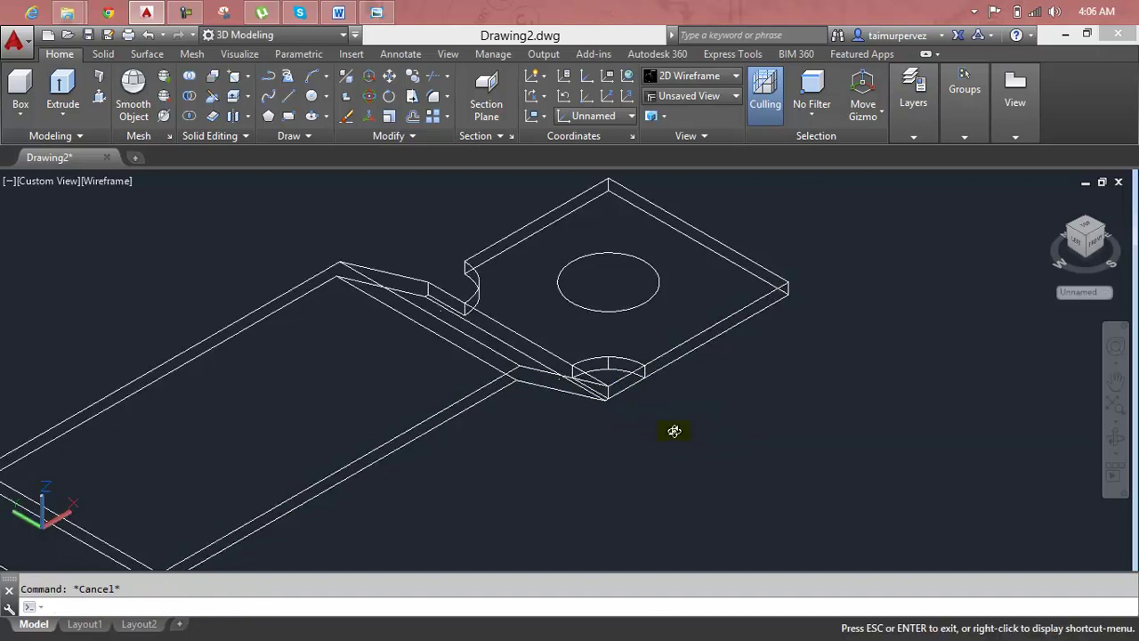
- Delete the solid, then undo the erase to restore it
{"action": "scroll", "coordinate": [613, 370], "scroll_direction": "up", "scroll_amount": 3}
{"action": "left_click", "coordinate": [600, 370]}
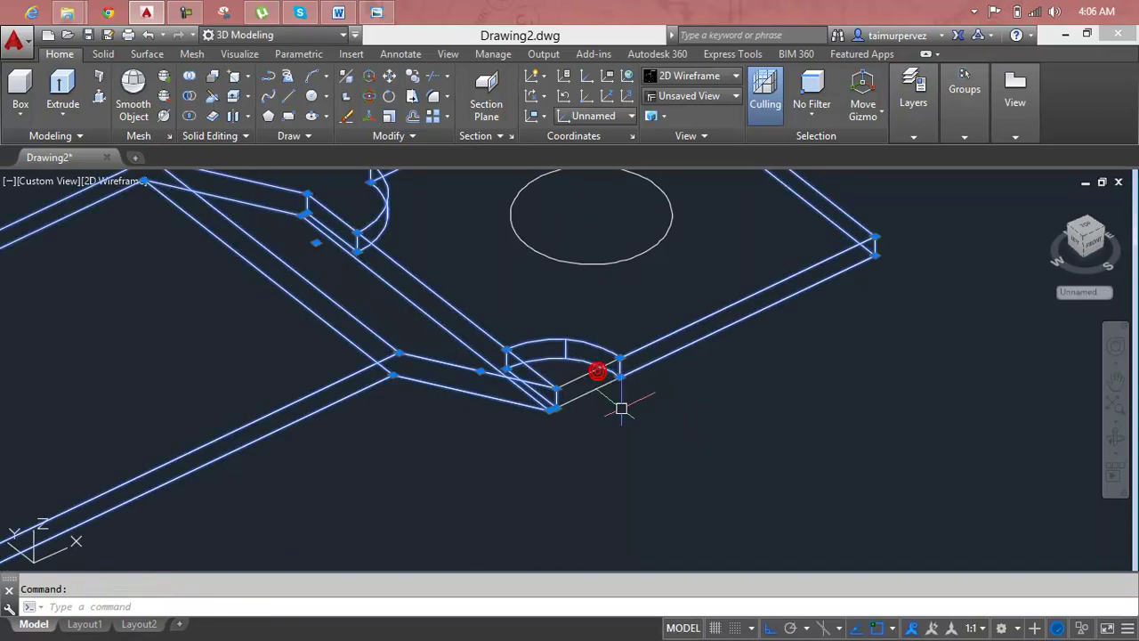
{"action": "key", "text": "Delete"}
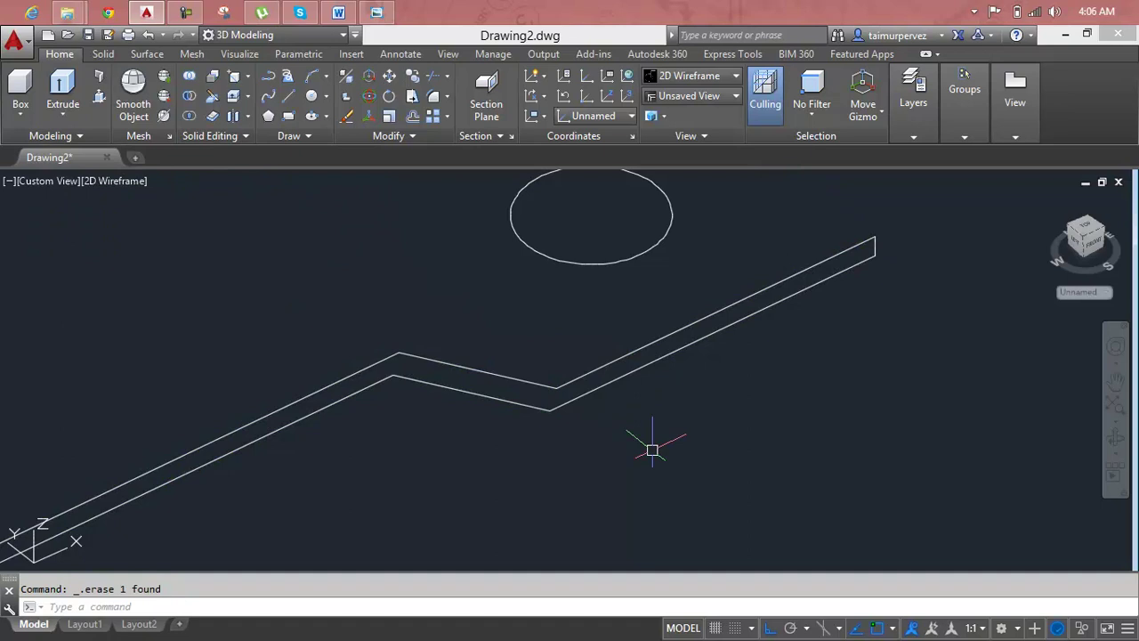
{"action": "key", "text": "ctrl+z"}
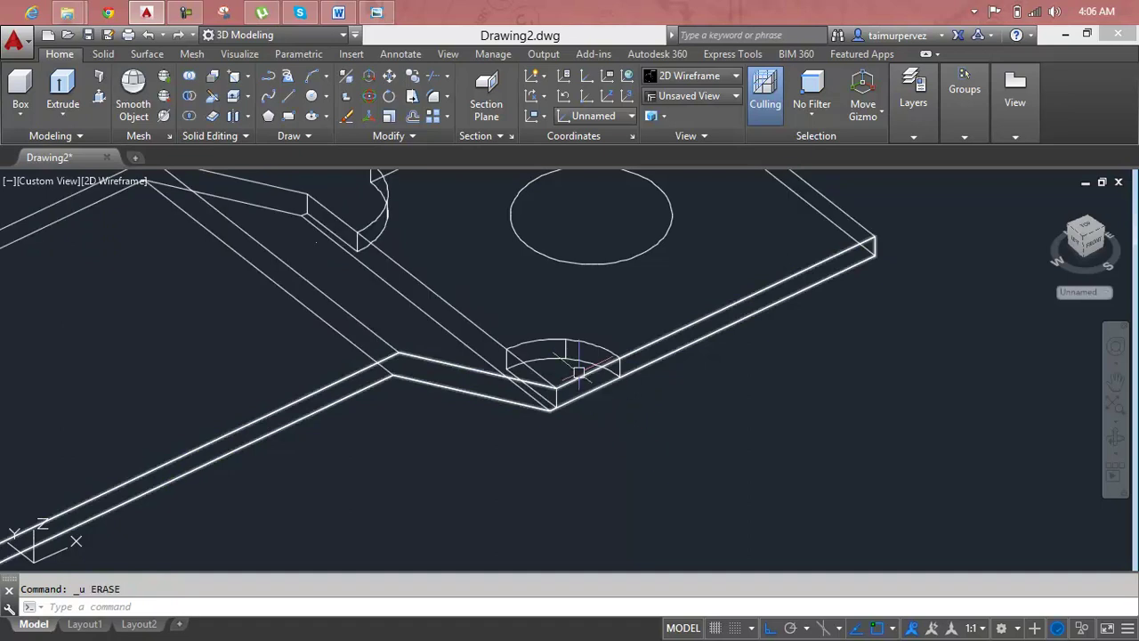
- Zoom in to inspect the notch, then bring up the Visual Styles list
{"action": "scroll", "coordinate": [601, 406], "scroll_direction": "up", "scroll_amount": 2}
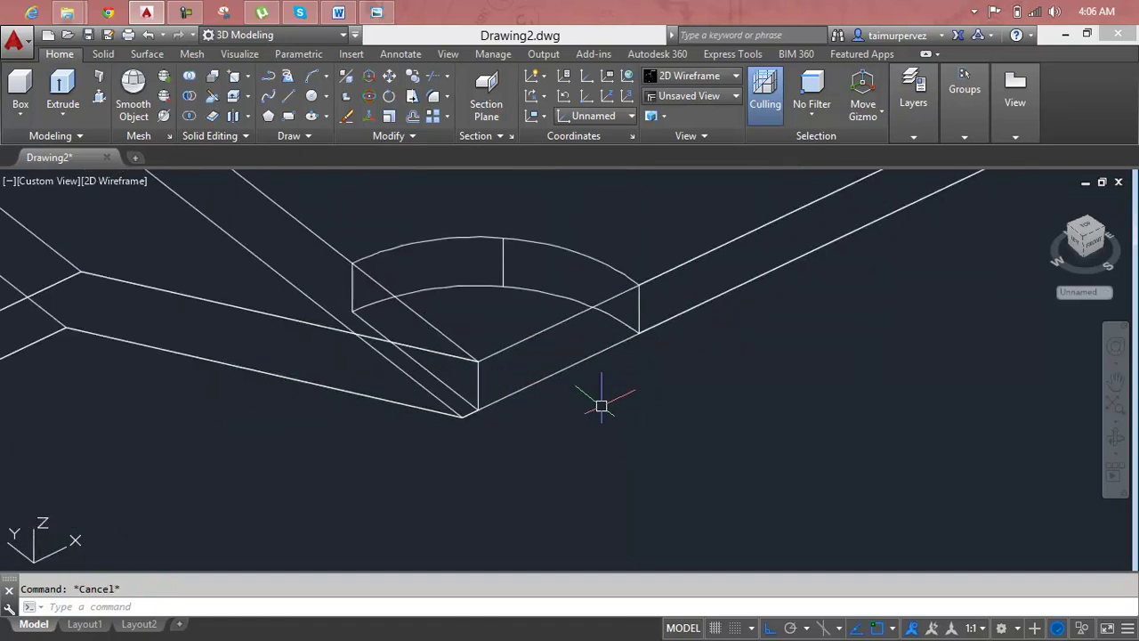
{"action": "left_click", "coordinate": [529, 341]}
{"action": "key", "text": "Escape"}
{"action": "scroll", "coordinate": [638, 470], "scroll_direction": "down", "scroll_amount": 1}
{"action": "scroll", "coordinate": [638, 470], "scroll_direction": "down", "scroll_amount": 1}
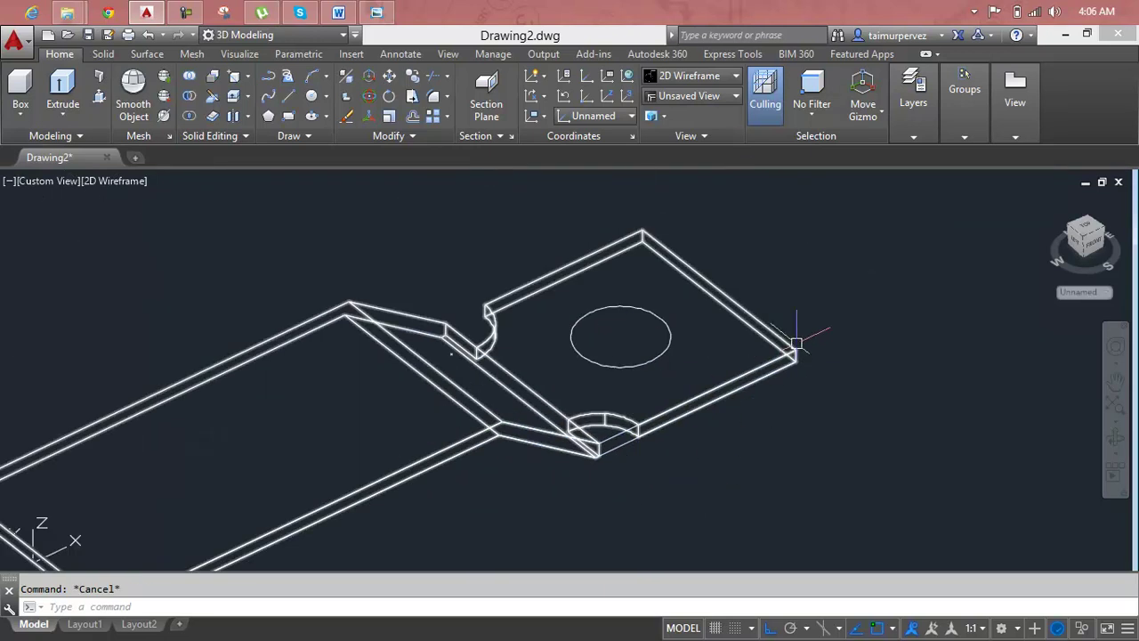
{"action": "mouse_move", "coordinate": [793, 352]}
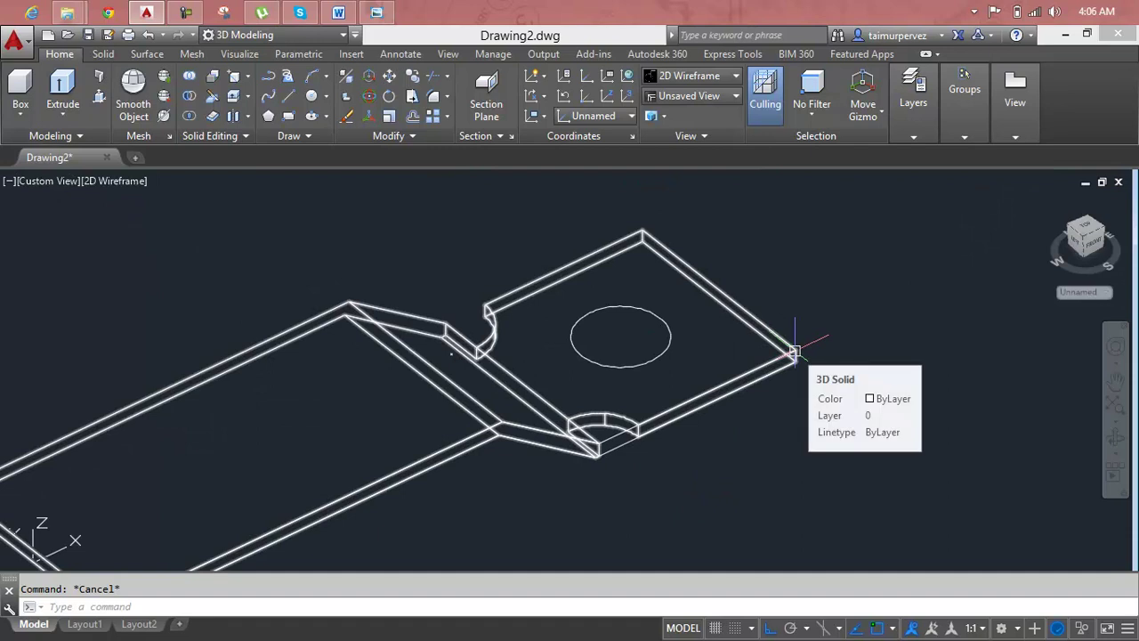
{"action": "scroll", "coordinate": [611, 434], "scroll_direction": "up", "scroll_amount": 4}
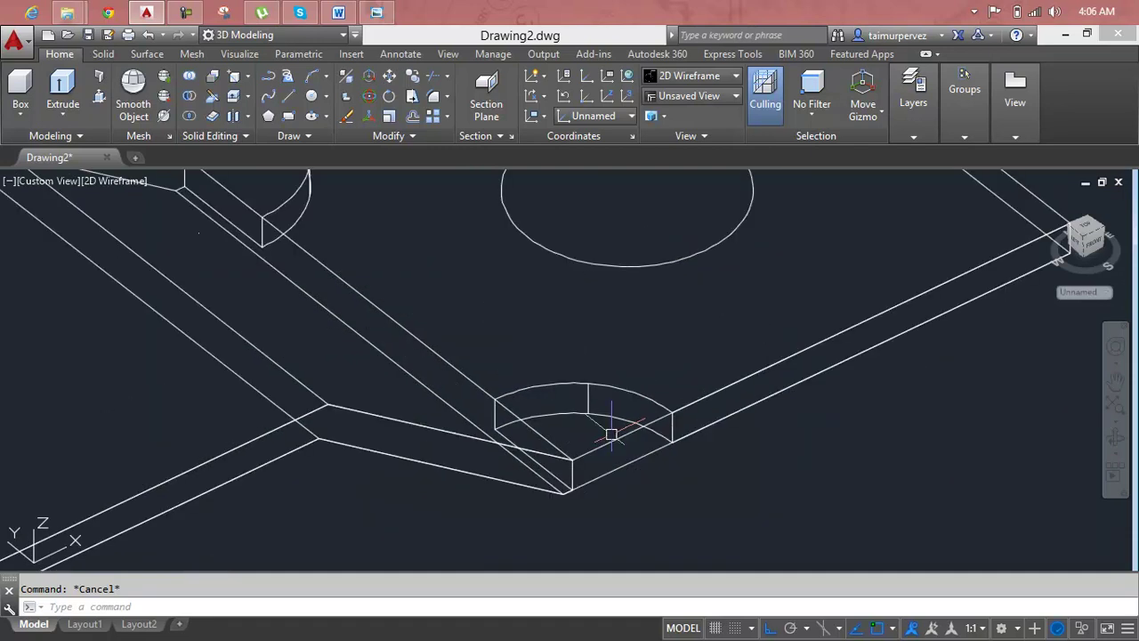
{"action": "scroll", "coordinate": [613, 439], "scroll_direction": "up", "scroll_amount": 4}
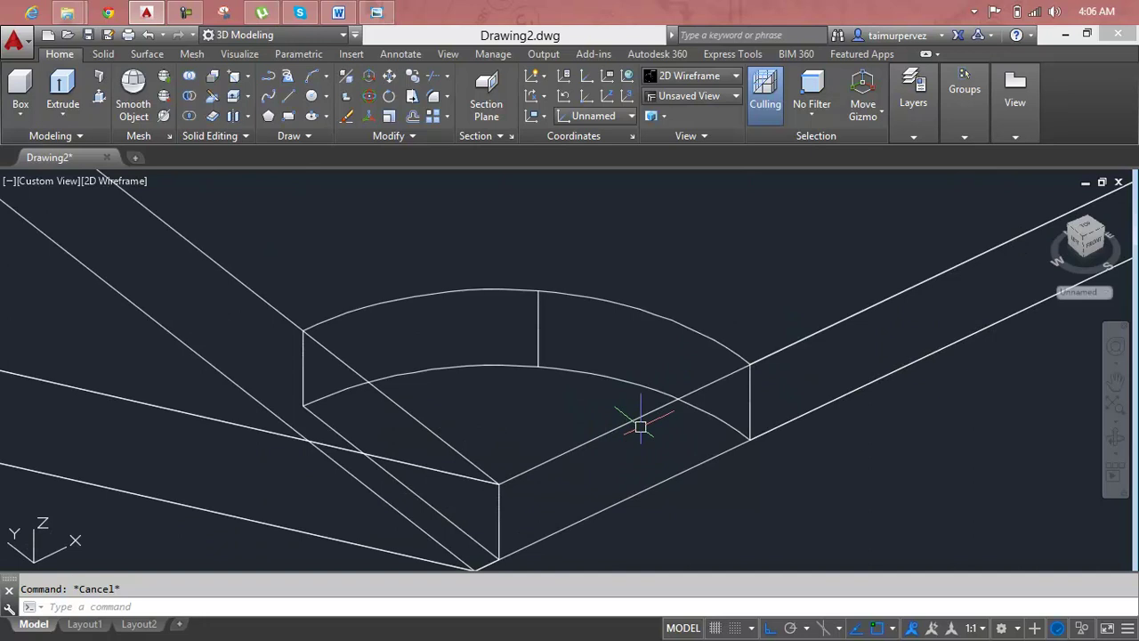
{"action": "scroll", "coordinate": [732, 526], "scroll_direction": "down", "scroll_amount": 4}
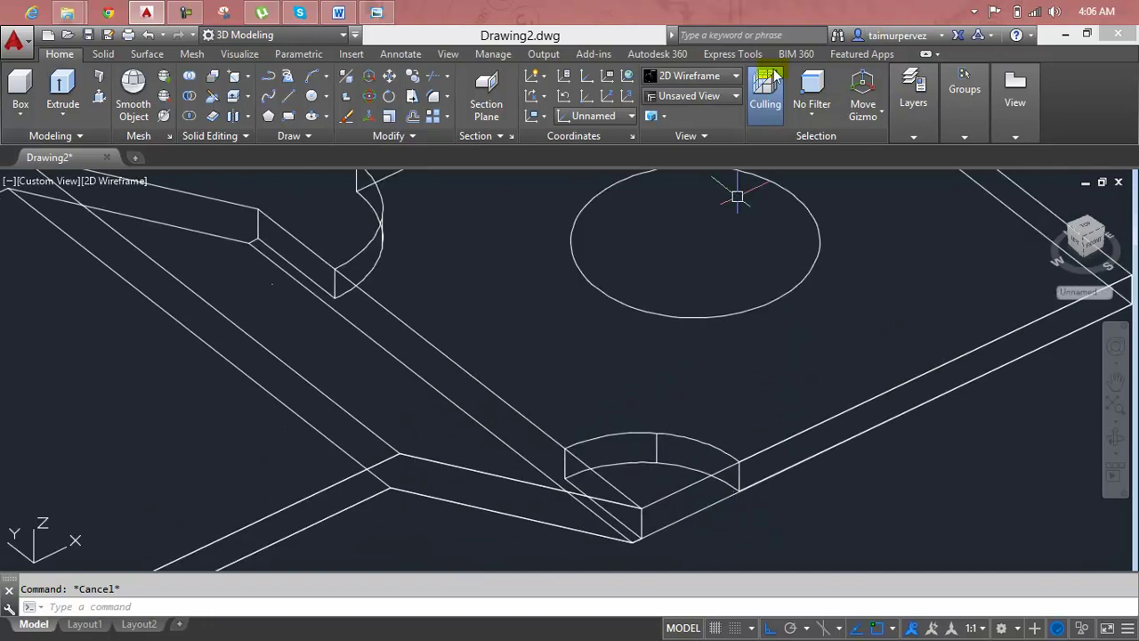
{"action": "left_click", "coordinate": [726, 81]}
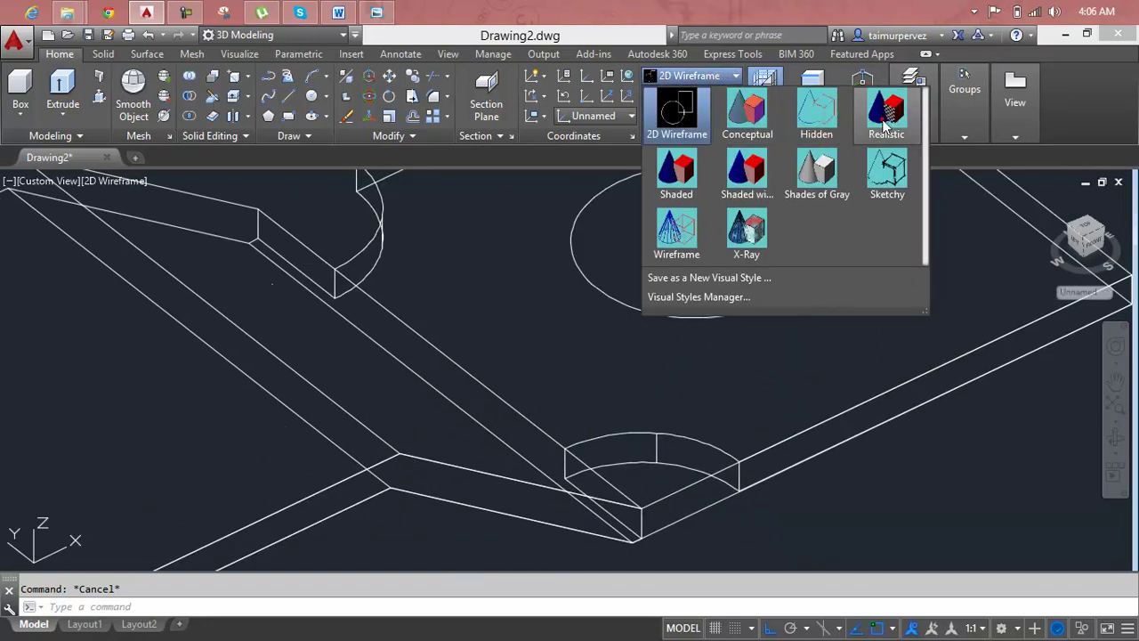
- Apply the Realistic visual style and delete the stray thin solid along the tab edge
{"action": "left_click", "coordinate": [881, 124]}
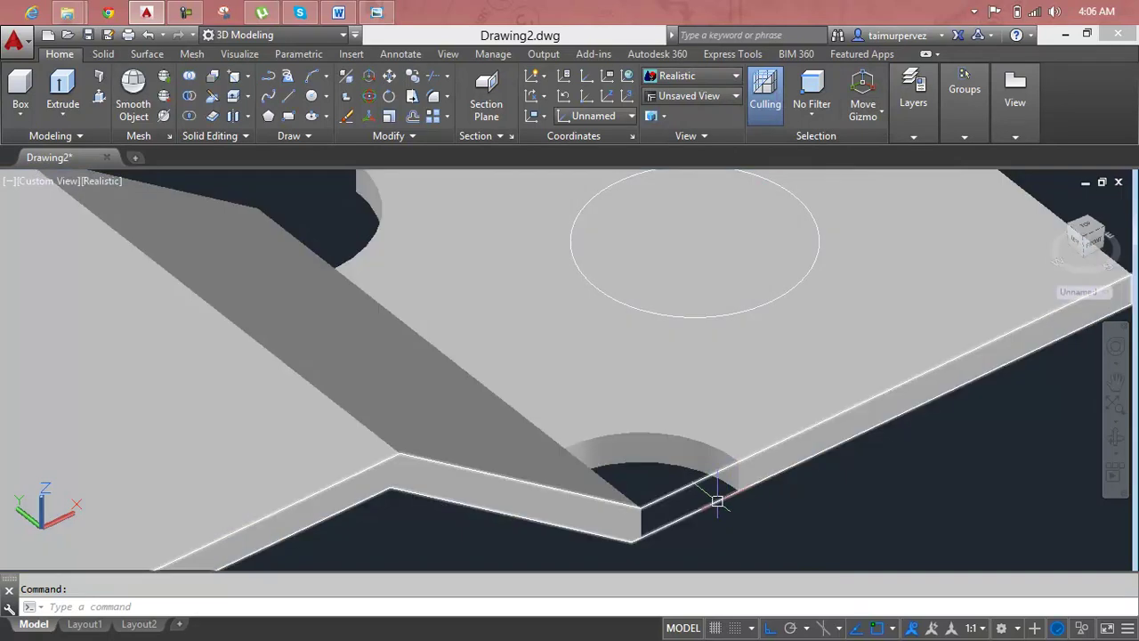
{"action": "left_click", "coordinate": [692, 485]}
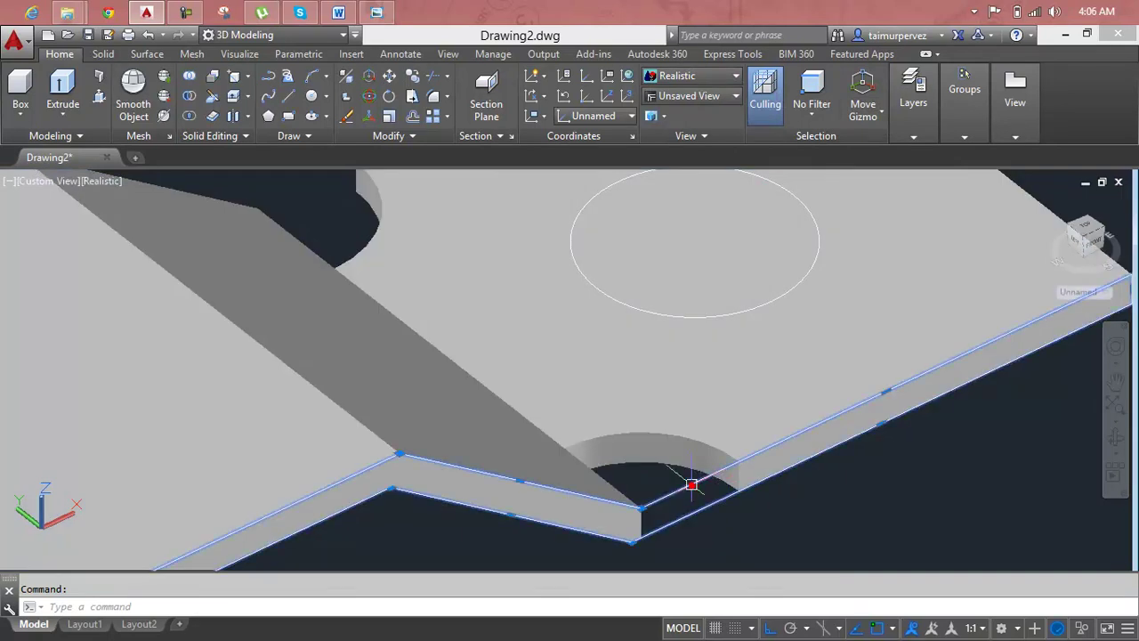
{"action": "key", "text": "Delete"}
{"action": "scroll", "coordinate": [692, 483], "scroll_direction": "down", "scroll_amount": 2}
{"action": "scroll", "coordinate": [730, 459], "scroll_direction": "down", "scroll_amount": 2}
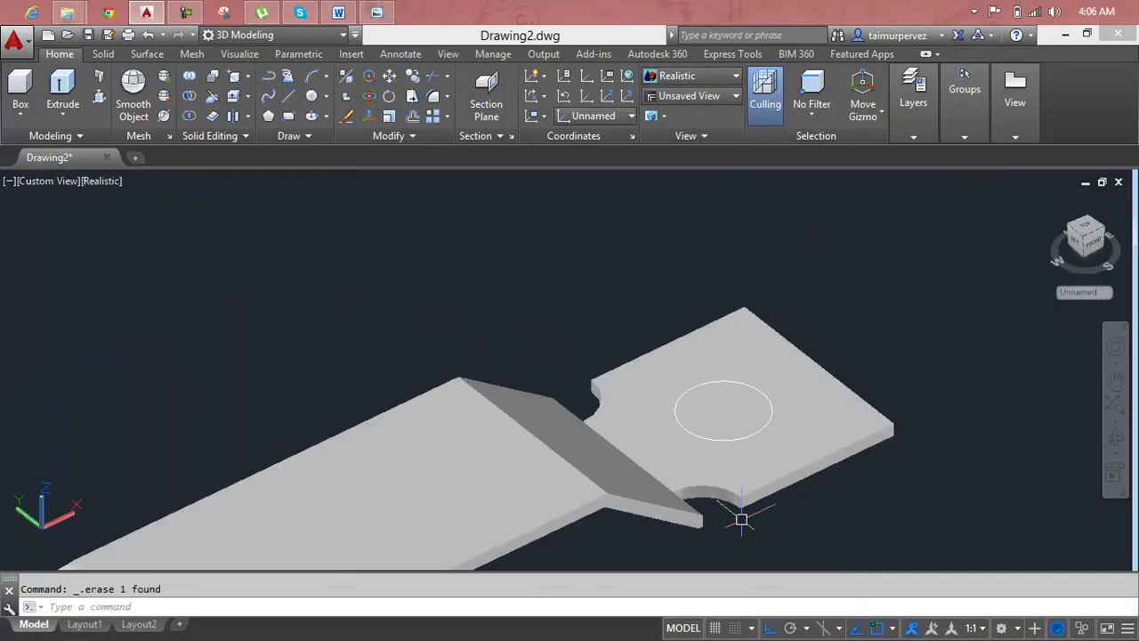
{"action": "scroll", "coordinate": [758, 438], "scroll_direction": "down", "scroll_amount": 1}
{"action": "scroll", "coordinate": [739, 391], "scroll_direction": "up", "scroll_amount": 2}
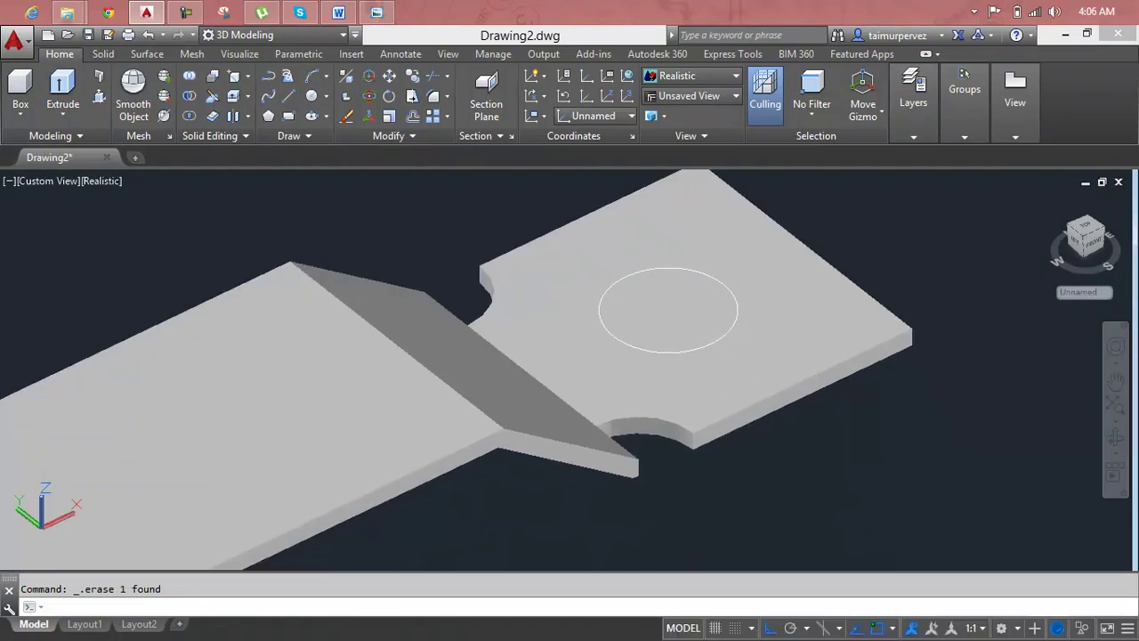
- Press-pull the radius-1 circle through the plate as a round hole, then orbit to check
{"action": "left_click", "coordinate": [98, 98]}
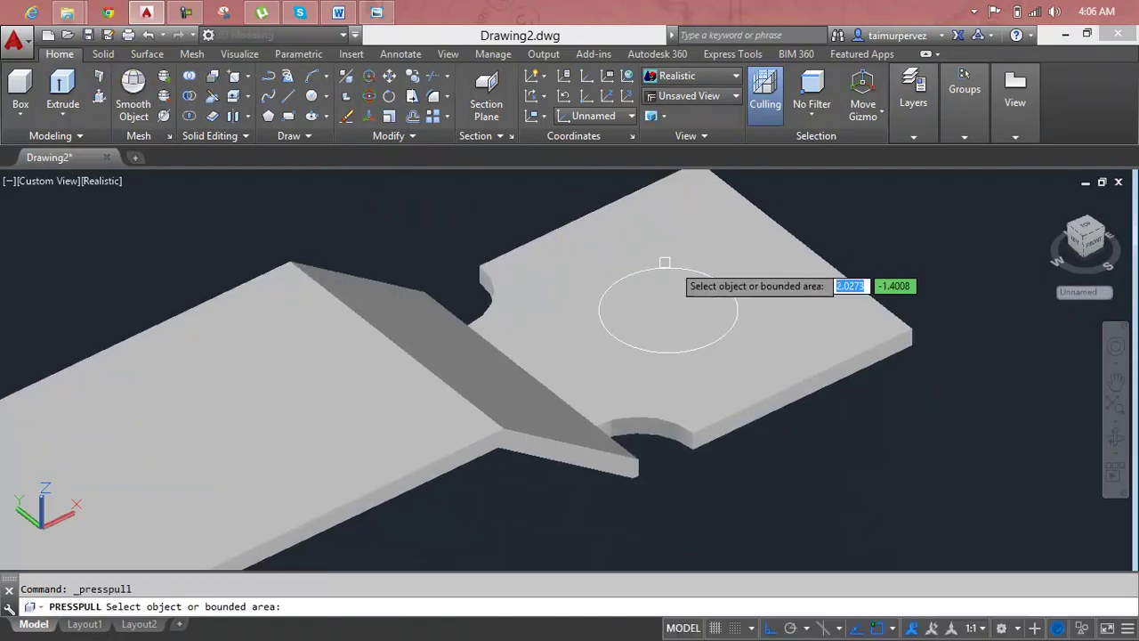
{"action": "left_click", "coordinate": [719, 295]}
{"action": "left_click", "coordinate": [749, 510]}
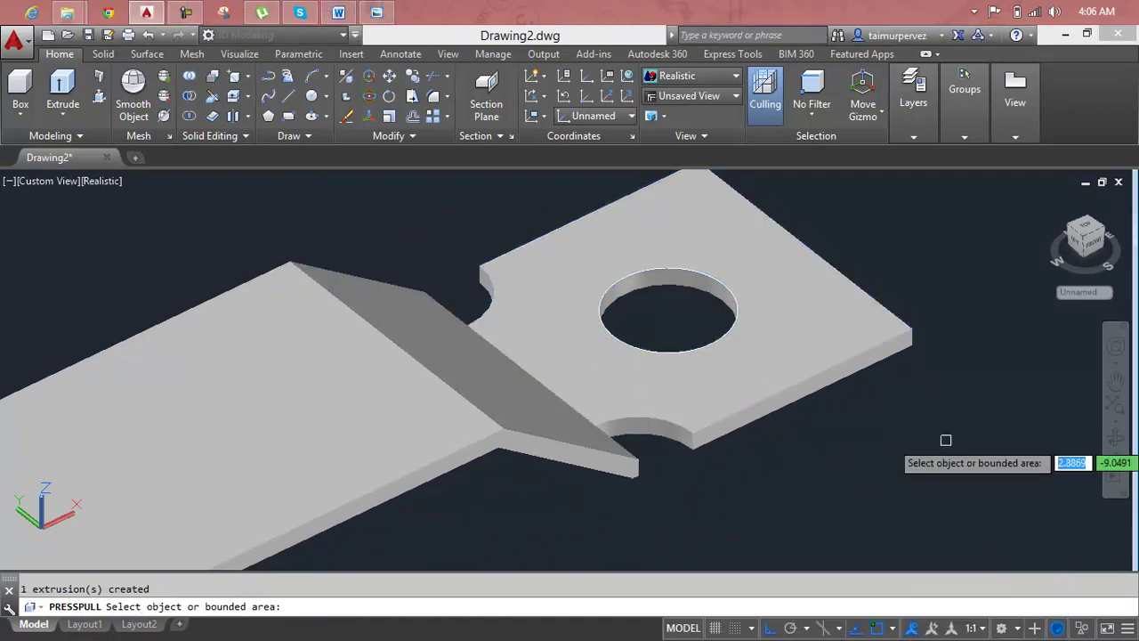
{"action": "key", "text": "Escape"}
{"action": "scroll", "coordinate": [940, 421], "scroll_direction": "down", "scroll_amount": 3}
{"action": "mouse_move", "coordinate": [916, 445]}
{"action": "middle_mouse_down", "text": "shift"}
{"action": "mouse_move", "coordinate": [789, 371]}
{"action": "mouse_move", "coordinate": [826, 357]}
{"action": "middle_mouse_up", "text": "shift"}
{"action": "scroll", "coordinate": [783, 401], "scroll_direction": "up", "scroll_amount": 2}
{"action": "scroll", "coordinate": [783, 403], "scroll_direction": "up", "scroll_amount": 2}
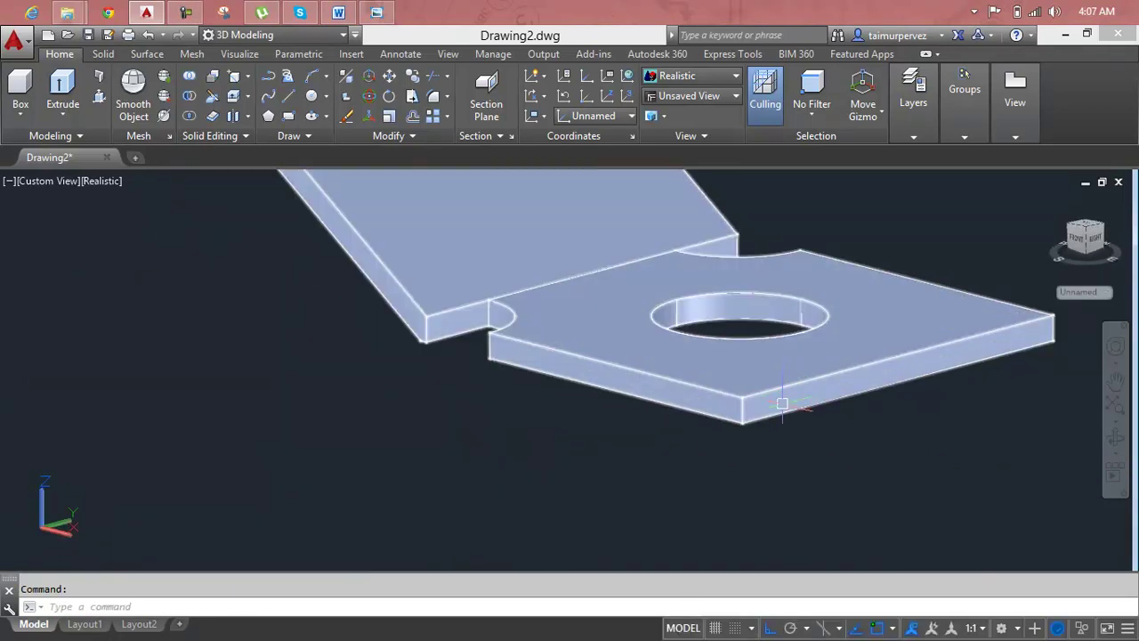
{"action": "scroll", "coordinate": [779, 405], "scroll_direction": "up", "scroll_amount": 2}
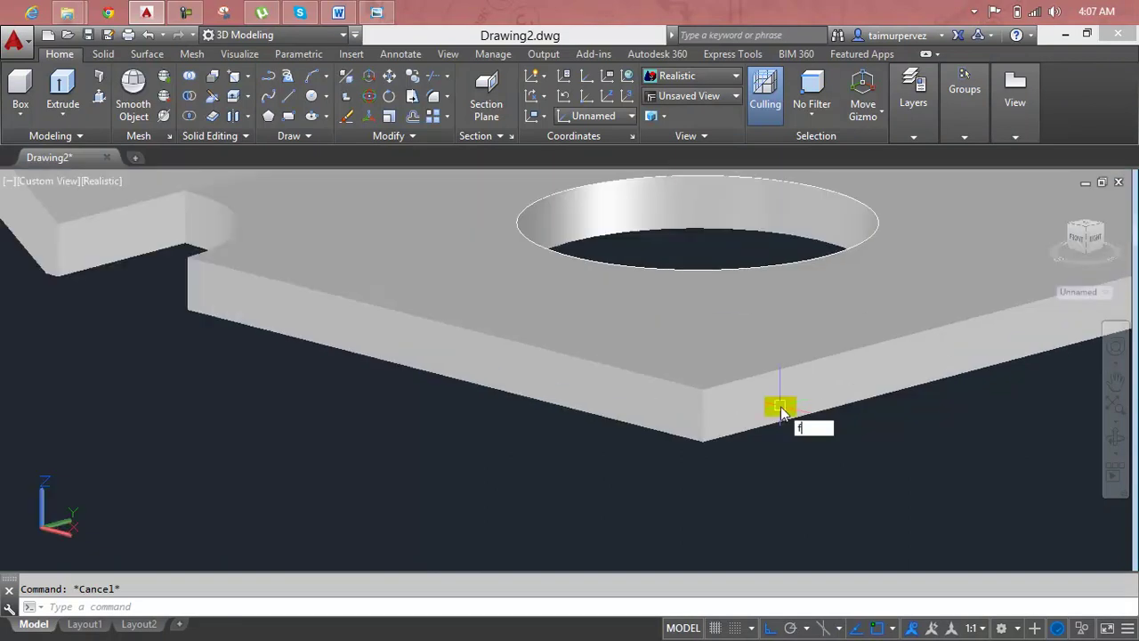
{"action": "key", "text": "Return"}
{"action": "left_click", "coordinate": [703, 405]}
{"action": "key", "text": "Escape"}
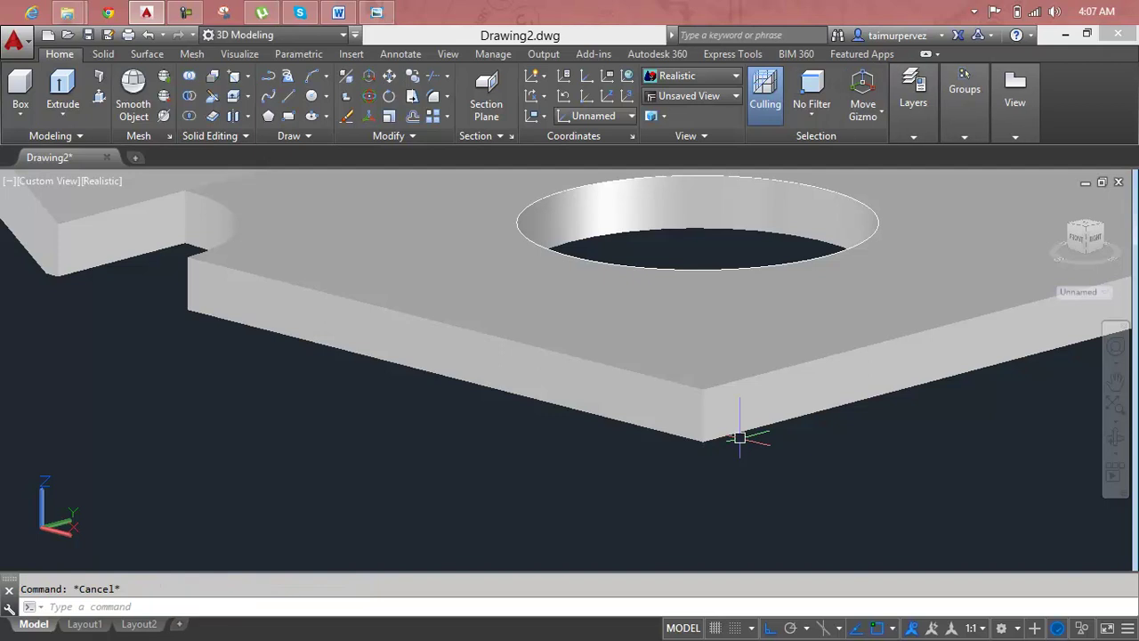
{"action": "key", "text": "Return"}
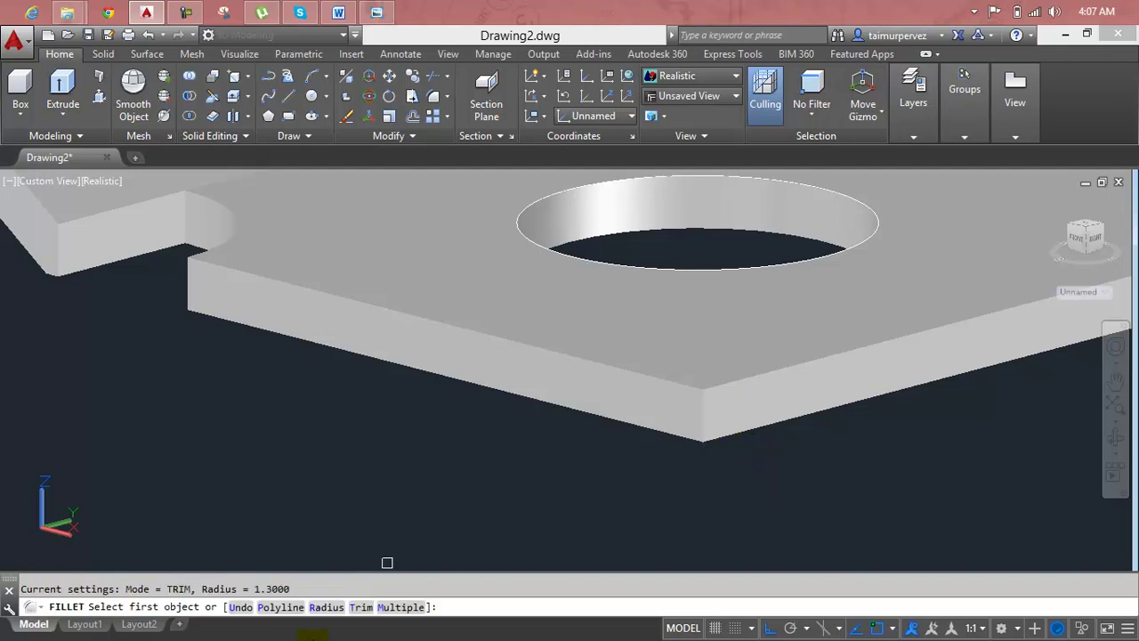
{"action": "left_click", "coordinate": [312, 609]}
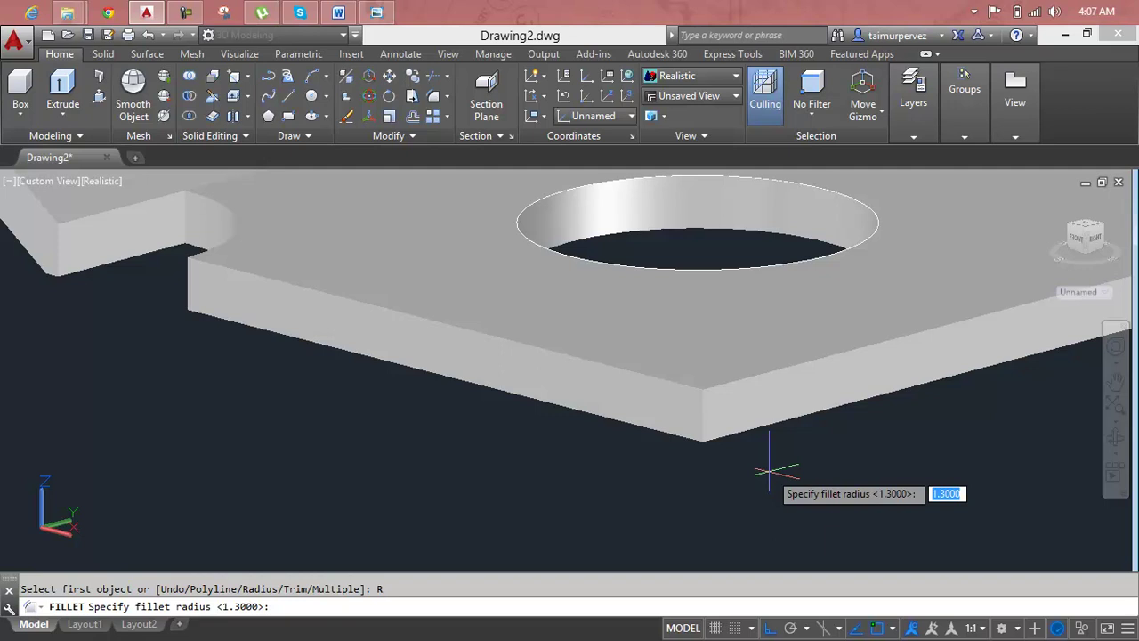
{"action": "key", "text": "Return"}
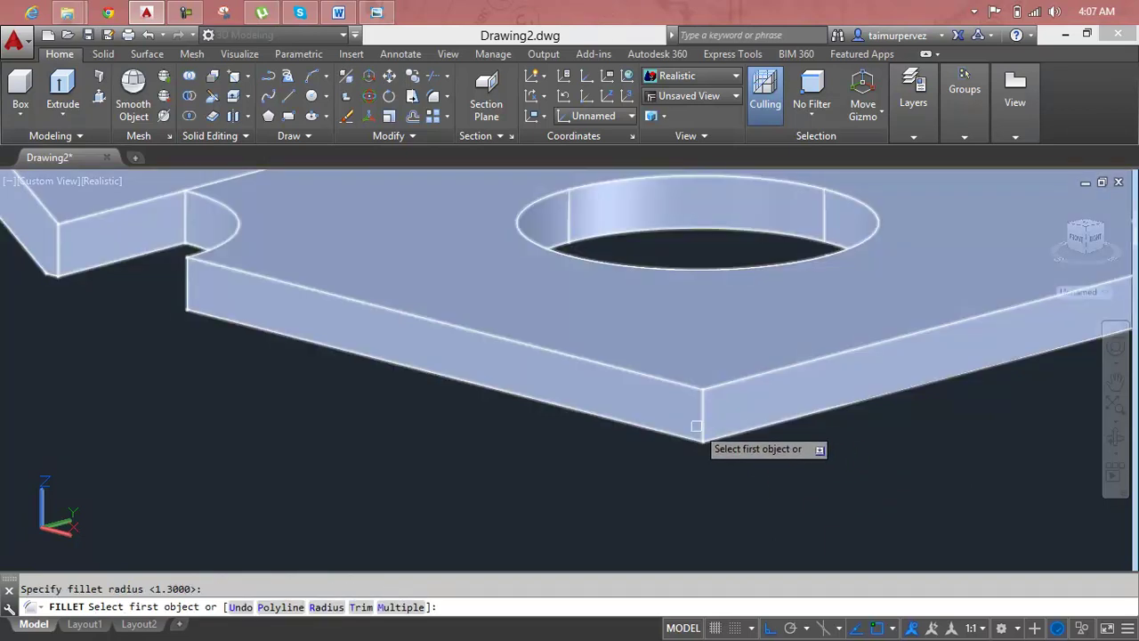
{"action": "left_click", "coordinate": [699, 425]}
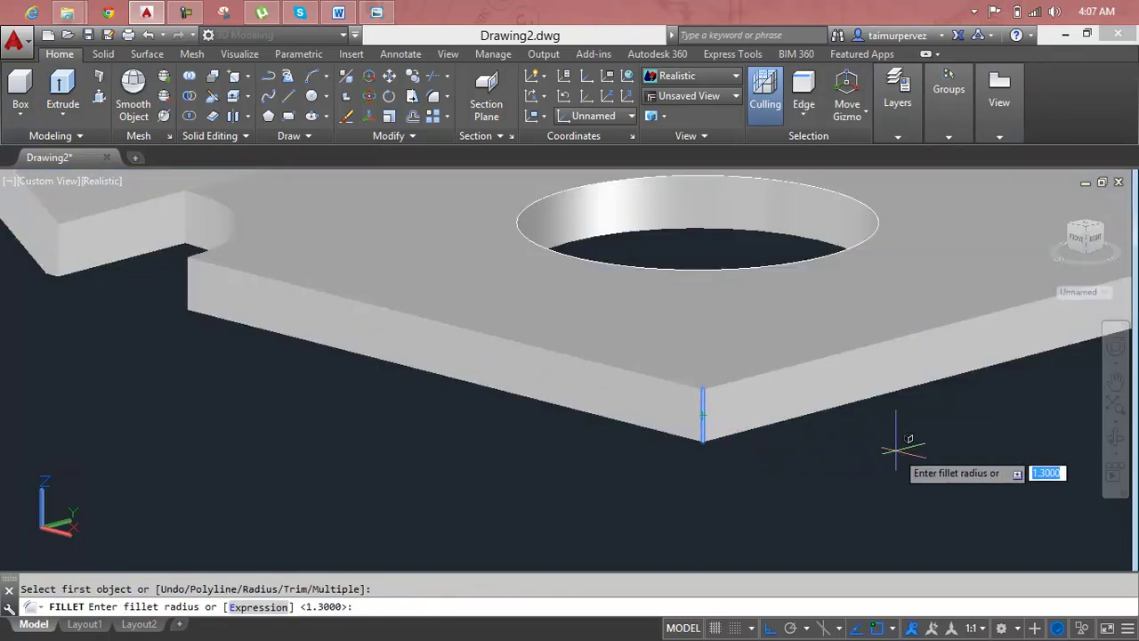
{"action": "scroll", "coordinate": [908, 445], "scroll_direction": "down", "scroll_amount": 5}
{"action": "middle_click_drag", "start_coordinate": [908, 445], "coordinate": [738, 529], "text": "shift"}
{"action": "scroll", "coordinate": [912, 454], "scroll_direction": "up", "scroll_amount": 2}
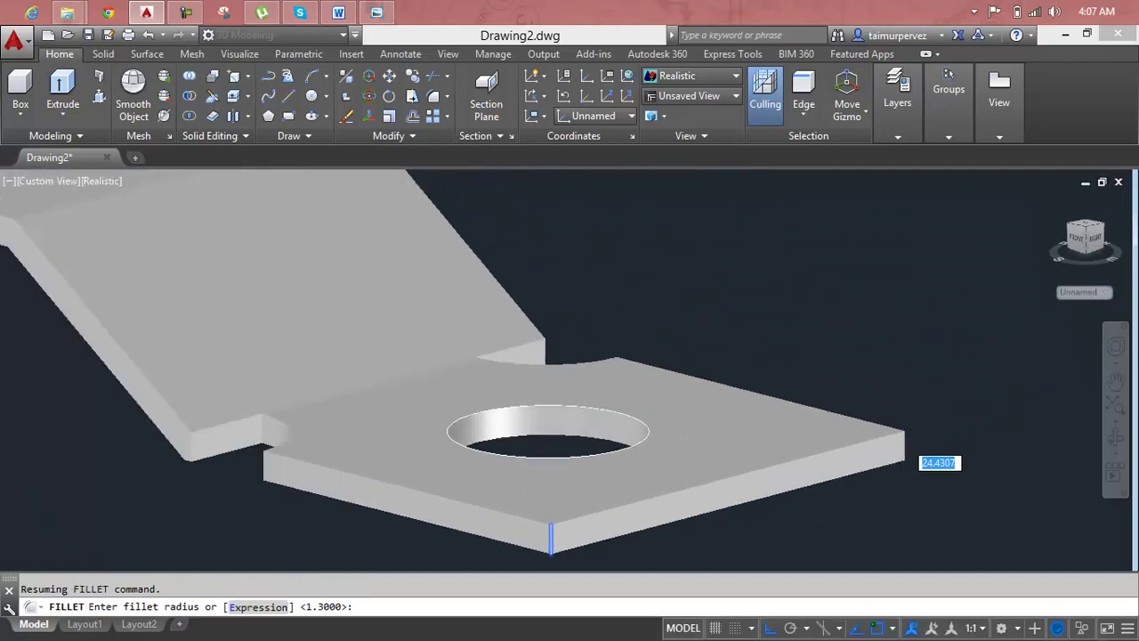
{"action": "scroll", "coordinate": [908, 446], "scroll_direction": "up", "scroll_amount": 2}
{"action": "middle_click_drag", "start_coordinate": [905, 445], "coordinate": [820, 447], "text": "shift"}
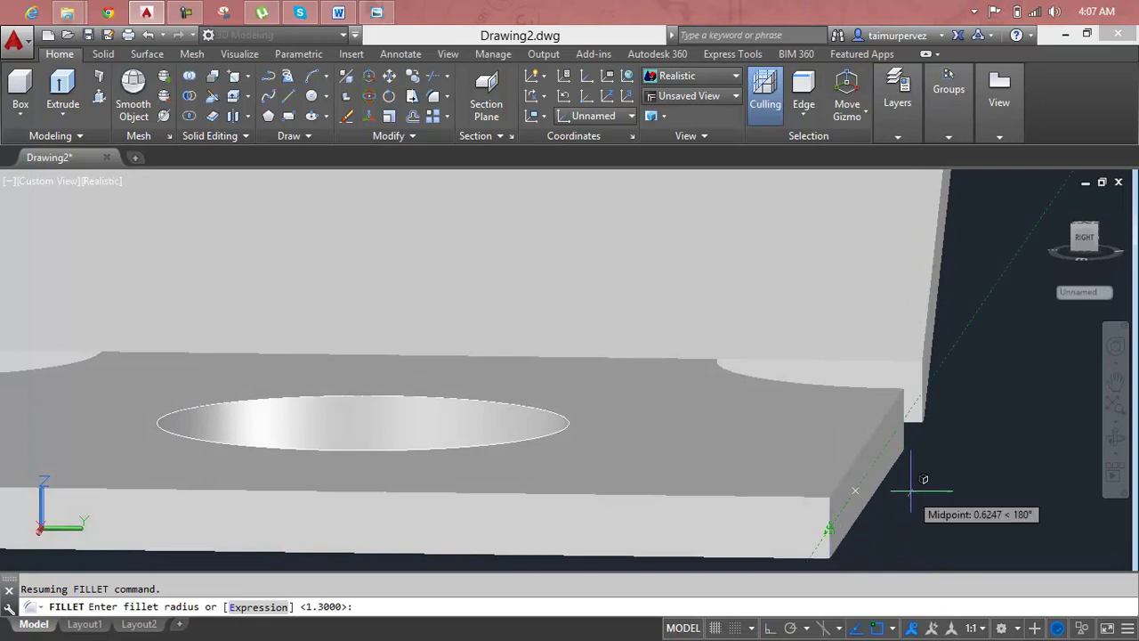
{"action": "key", "text": "Return"}
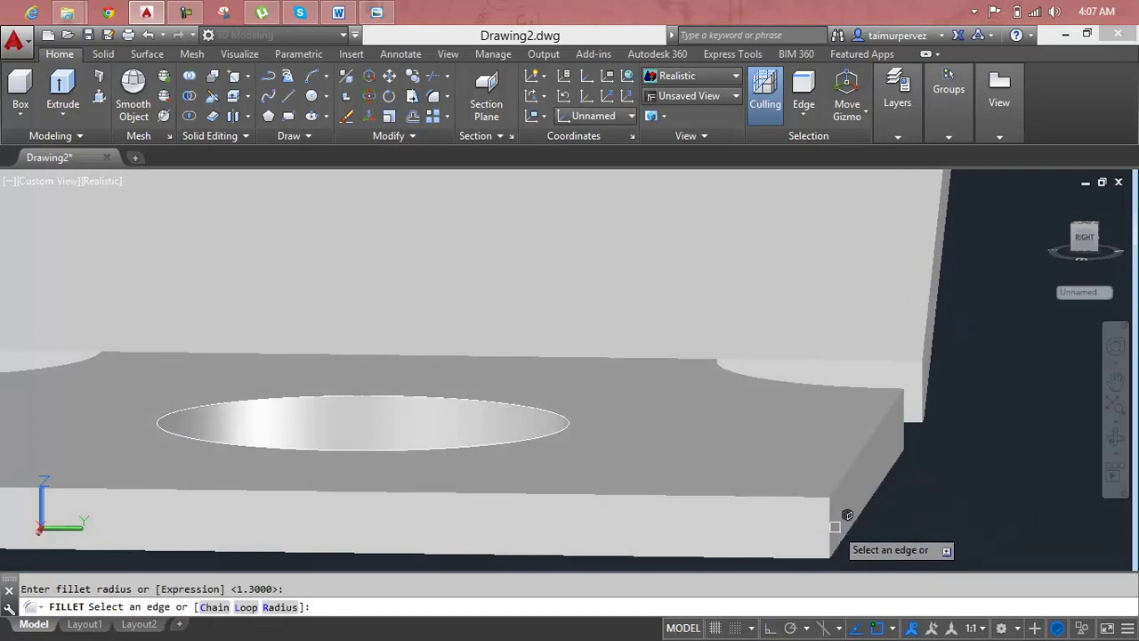
{"action": "left_click", "coordinate": [831, 524]}
{"action": "key", "text": "Return"}
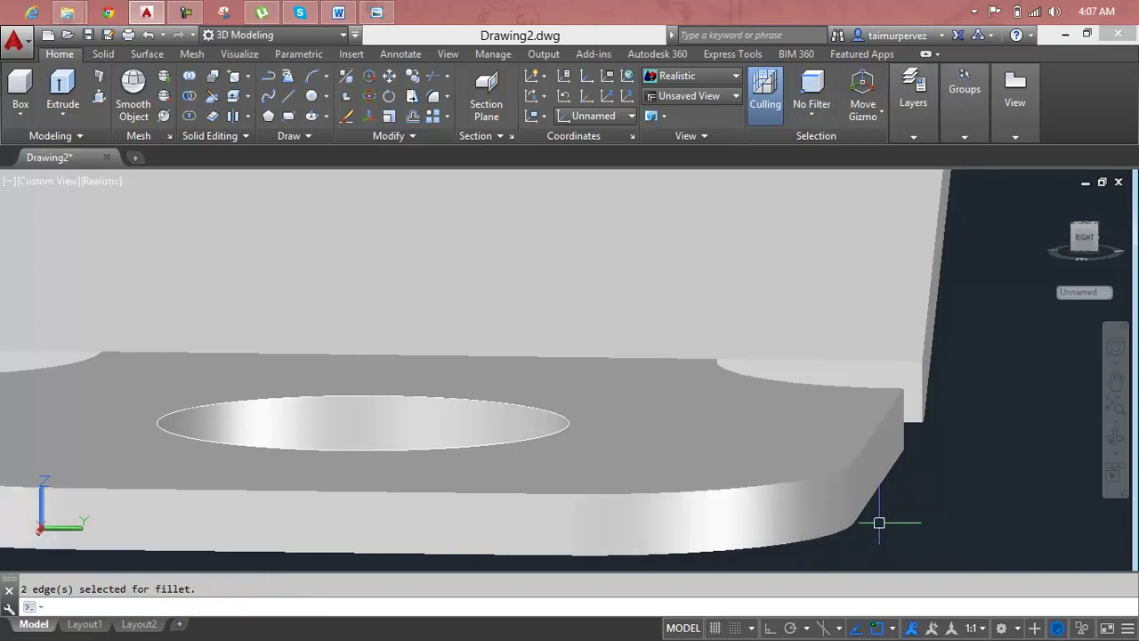
{"action": "middle_click_drag", "start_coordinate": [879, 523], "coordinate": [974, 418]}
{"action": "key", "text": "Escape"}
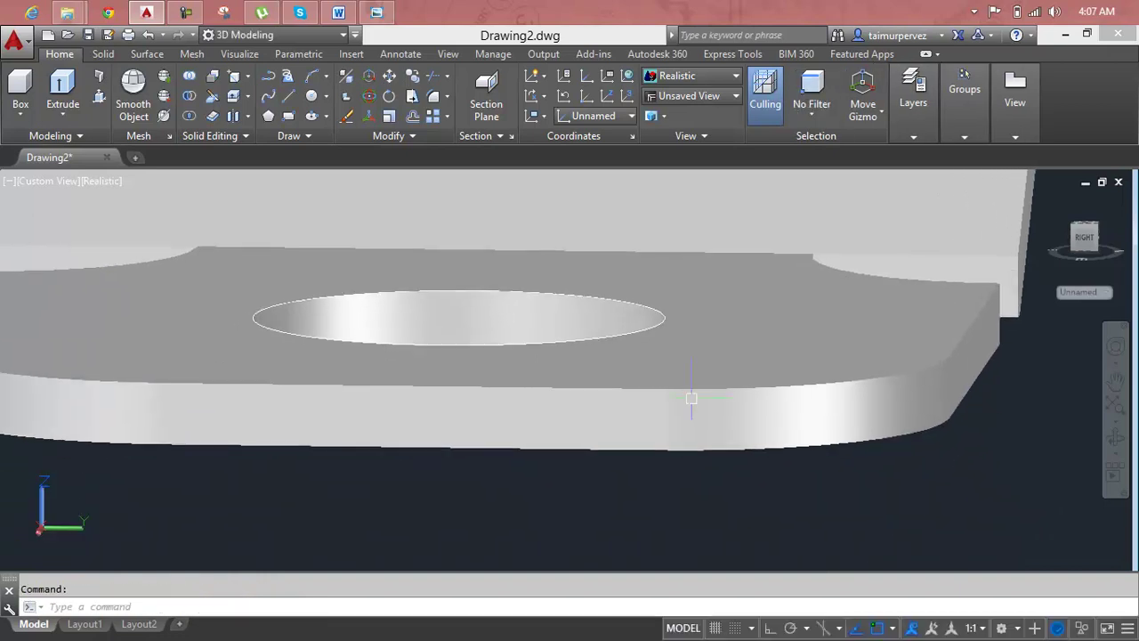
{"action": "mouse_move", "coordinate": [474, 455]}
{"action": "middle_mouse_down", "text": "shift"}
{"action": "mouse_move", "coordinate": [496, 451]}
{"action": "mouse_move", "coordinate": [735, 516]}
{"action": "mouse_move", "coordinate": [721, 494]}
{"action": "mouse_move", "coordinate": [654, 516]}
{"action": "mouse_move", "coordinate": [646, 508]}
{"action": "middle_mouse_up", "text": "shift"}
{"action": "scroll", "coordinate": [722, 494], "scroll_direction": "down", "scroll_amount": 5}
{"action": "scroll", "coordinate": [712, 481], "scroll_direction": "down", "scroll_amount": 3}
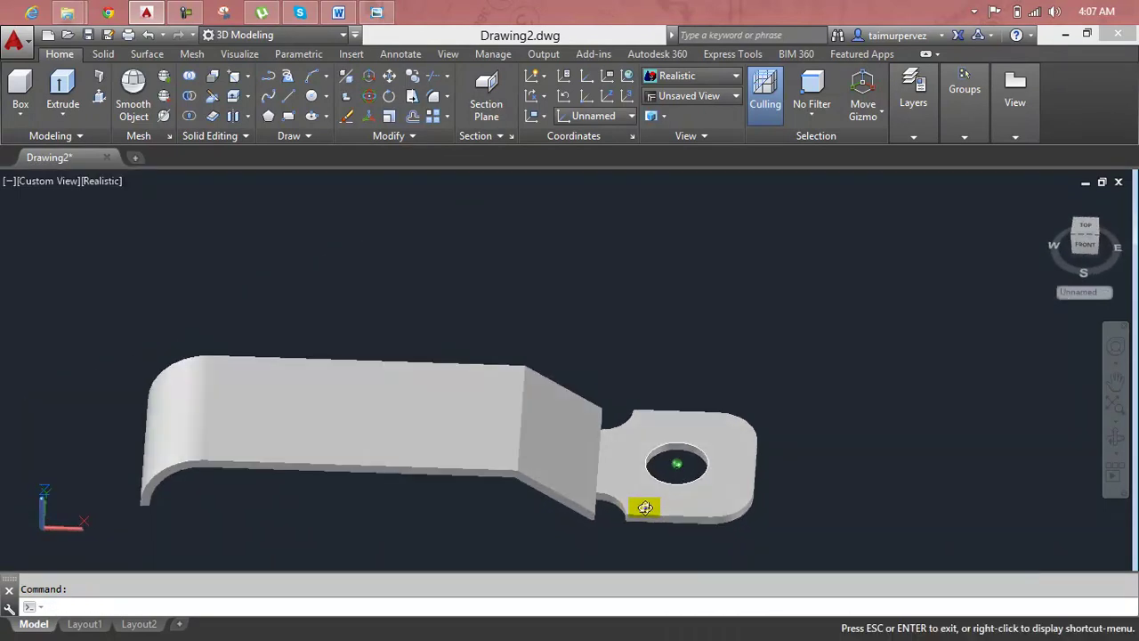
{"action": "mouse_move", "coordinate": [645, 507]}
{"action": "middle_mouse_down", "text": "shift"}
{"action": "mouse_move", "coordinate": [544, 468]}
{"action": "mouse_move", "coordinate": [709, 463]}
{"action": "mouse_move", "coordinate": [979, 339]}
{"action": "middle_mouse_up", "text": "shift"}
{"action": "scroll", "coordinate": [709, 462], "scroll_direction": "up", "scroll_amount": 5}
{"action": "scroll", "coordinate": [710, 463], "scroll_direction": "up", "scroll_amount": 3}
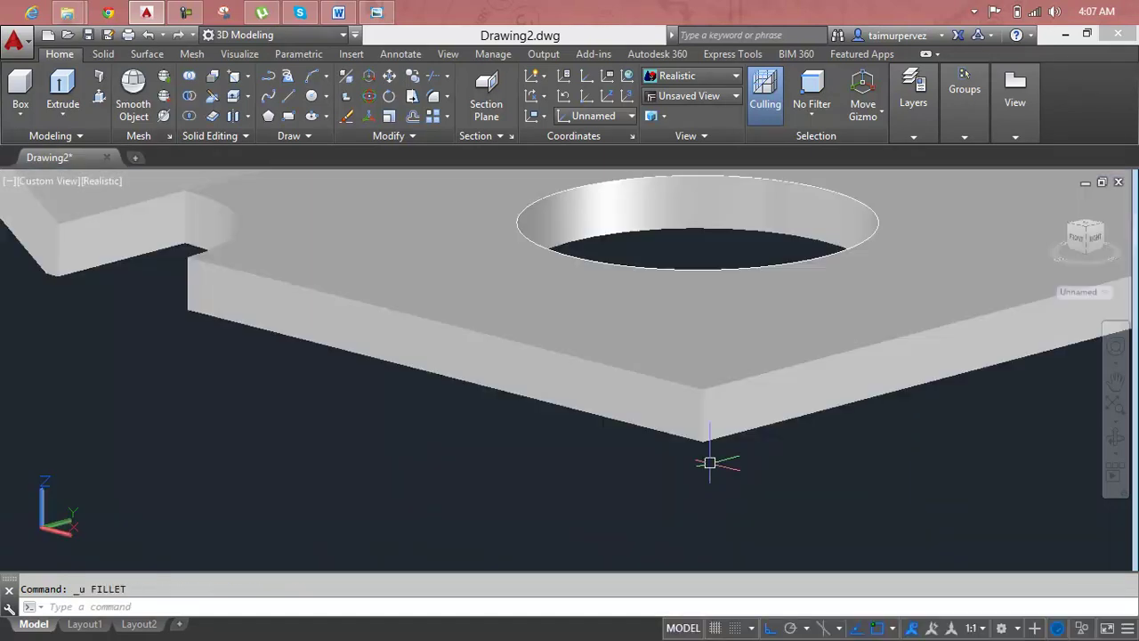
{"action": "scroll", "coordinate": [710, 463], "scroll_direction": "down", "scroll_amount": 6}
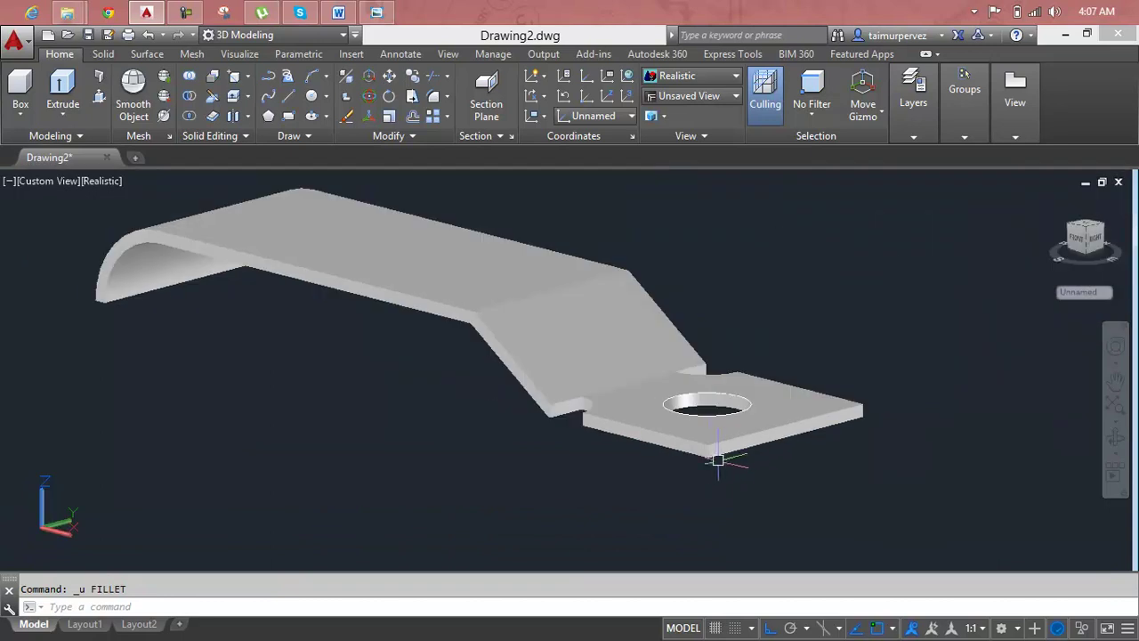
{"action": "scroll", "coordinate": [712, 463], "scroll_direction": "up", "scroll_amount": 3}
- Fillet the tab's front and far vertical corner edges with a 1.8 radius
{"action": "key", "text": "Return"}
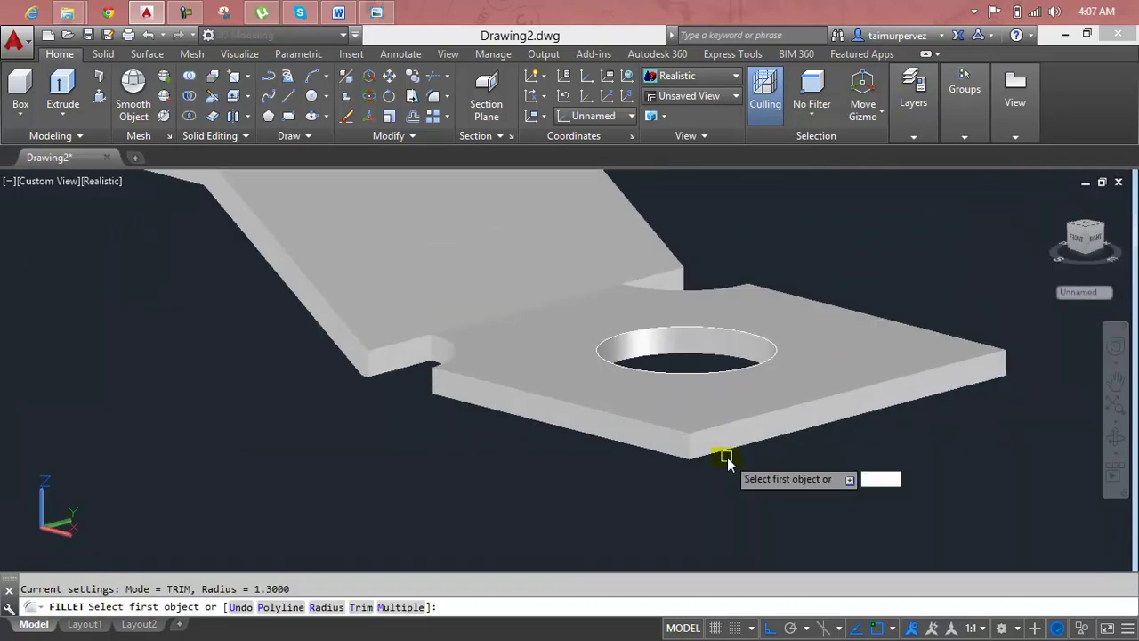
{"action": "type", "text": "r"}
{"action": "key", "text": "Return"}
{"action": "type", "text": "1"}
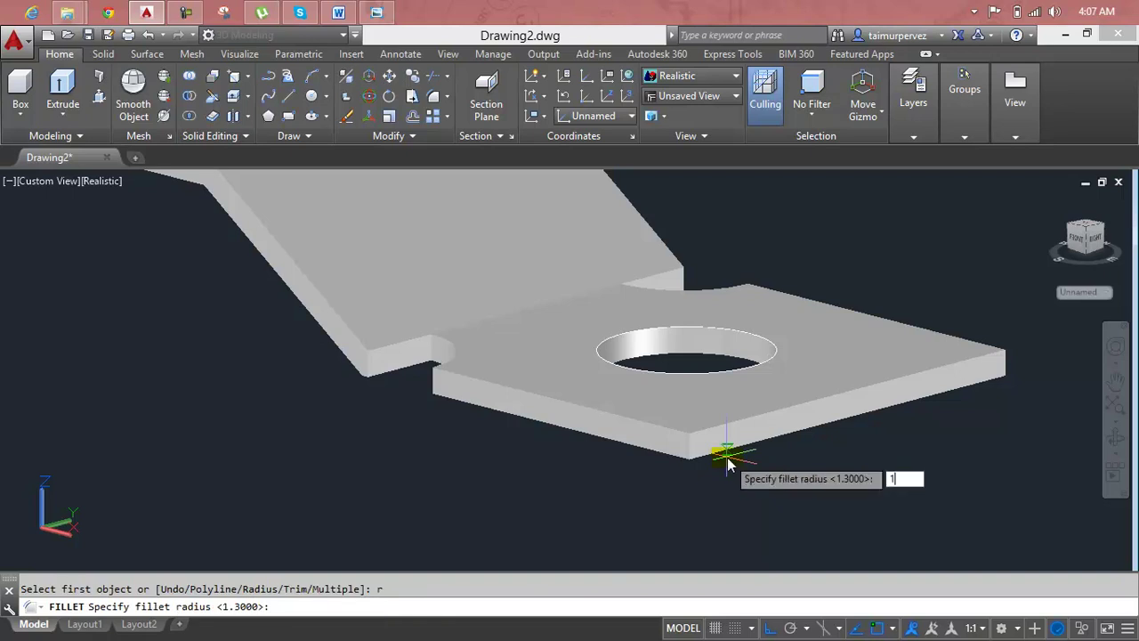
{"action": "key", "text": "Return"}
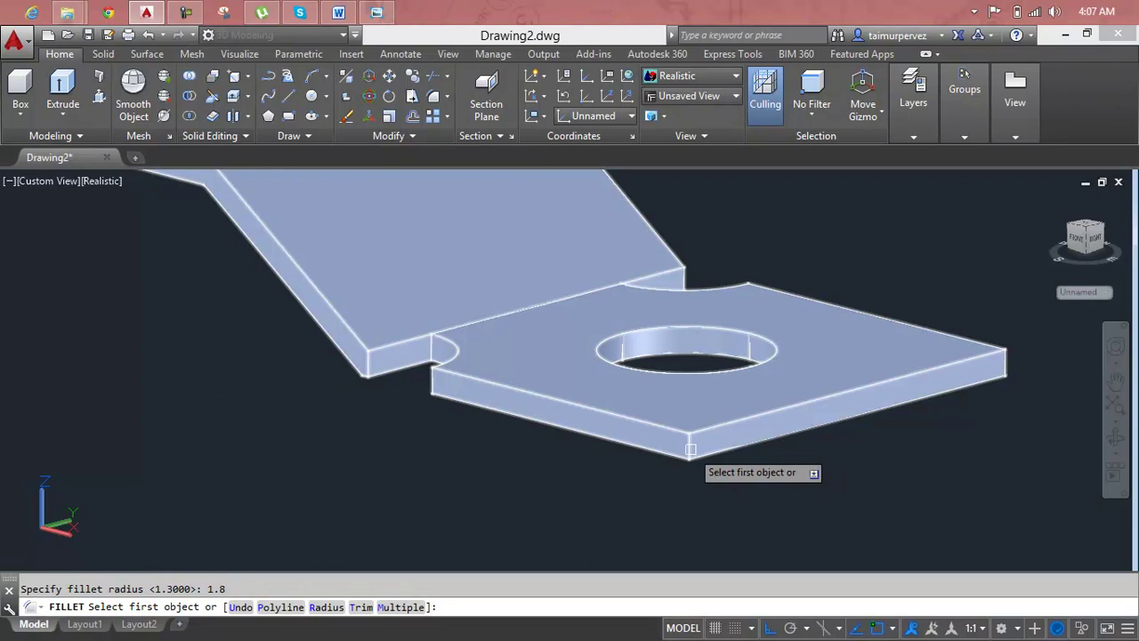
{"action": "left_click", "coordinate": [691, 449]}
{"action": "key", "text": "Return"}
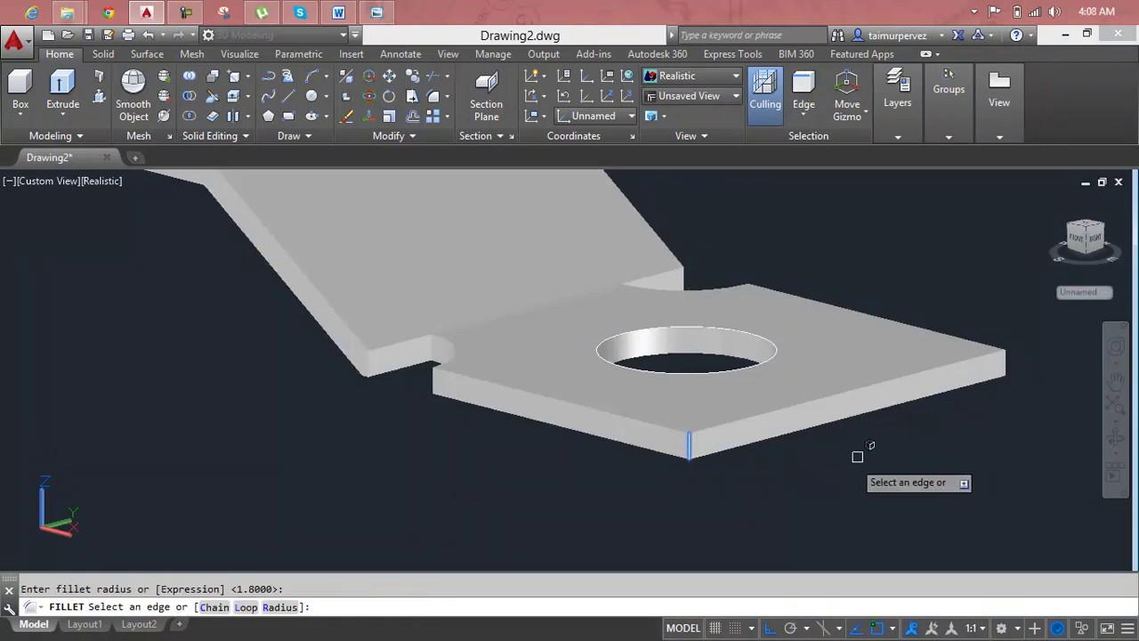
{"action": "left_click", "coordinate": [1005, 363]}
{"action": "key", "text": "Return"}
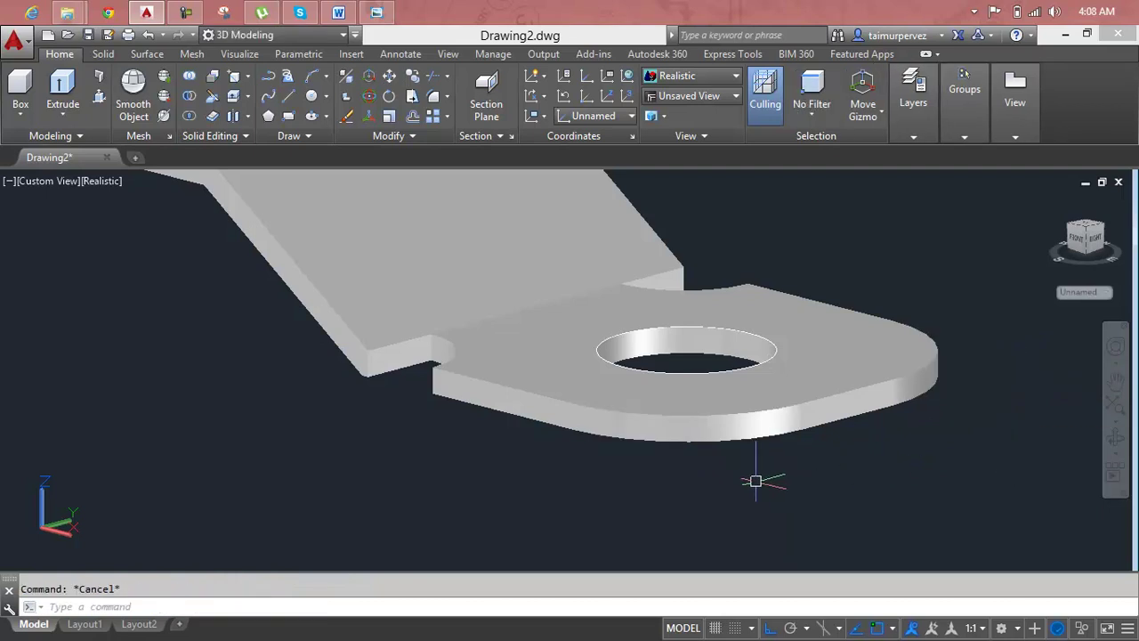
{"action": "mouse_move", "coordinate": [758, 482]}
{"action": "middle_mouse_down", "text": "shift"}
{"action": "mouse_move", "coordinate": [739, 593]}
{"action": "mouse_move", "coordinate": [757, 519]}
{"action": "mouse_move", "coordinate": [849, 484]}
{"action": "middle_mouse_up", "text": "shift"}
{"action": "scroll", "coordinate": [747, 470], "scroll_direction": "down", "scroll_amount": 2}
{"action": "scroll", "coordinate": [717, 474], "scroll_direction": "down", "scroll_amount": 2}
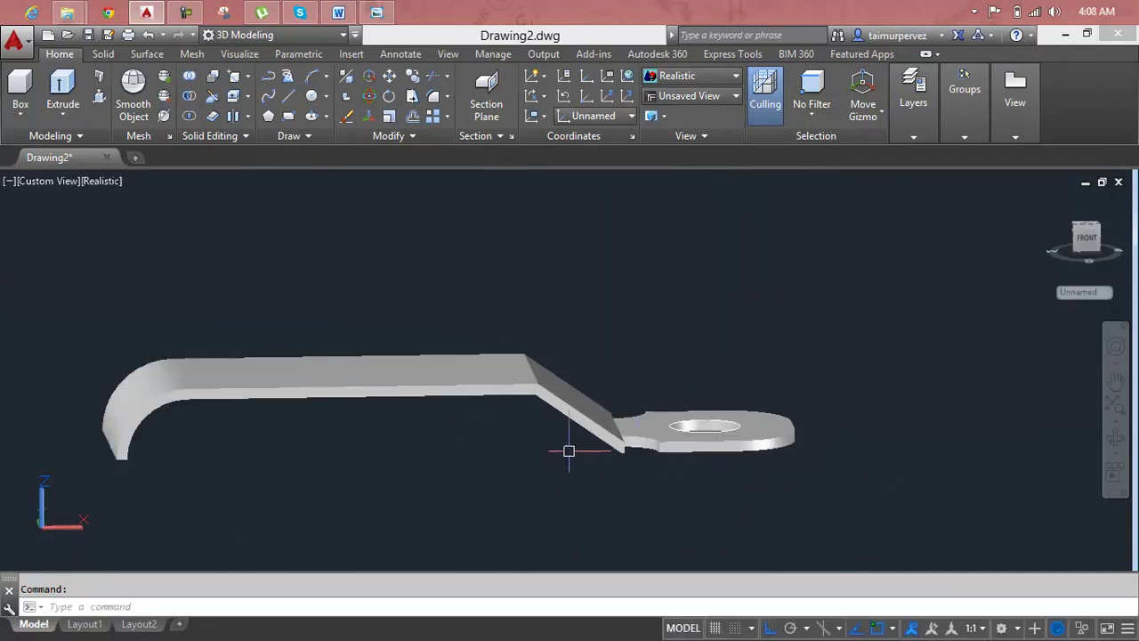
- In Front view, mirror the arm solid about a line along the tab plane, keeping the original
{"action": "left_click", "coordinate": [44, 183]}
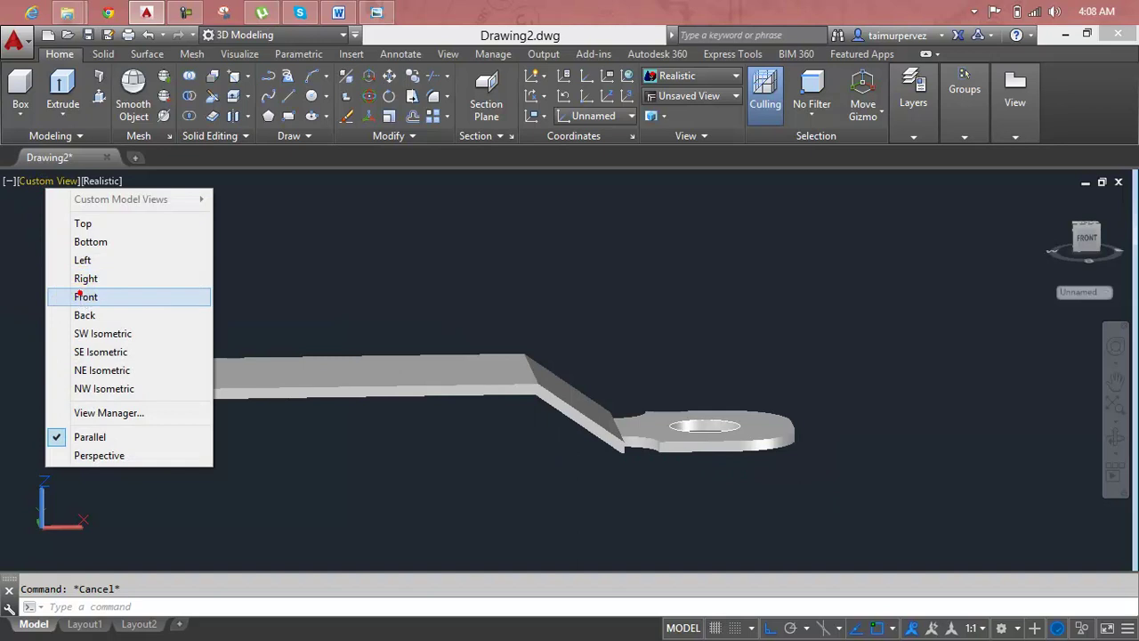
{"action": "left_click", "coordinate": [82, 297]}
{"action": "scroll", "coordinate": [442, 383], "scroll_direction": "down", "scroll_amount": 5}
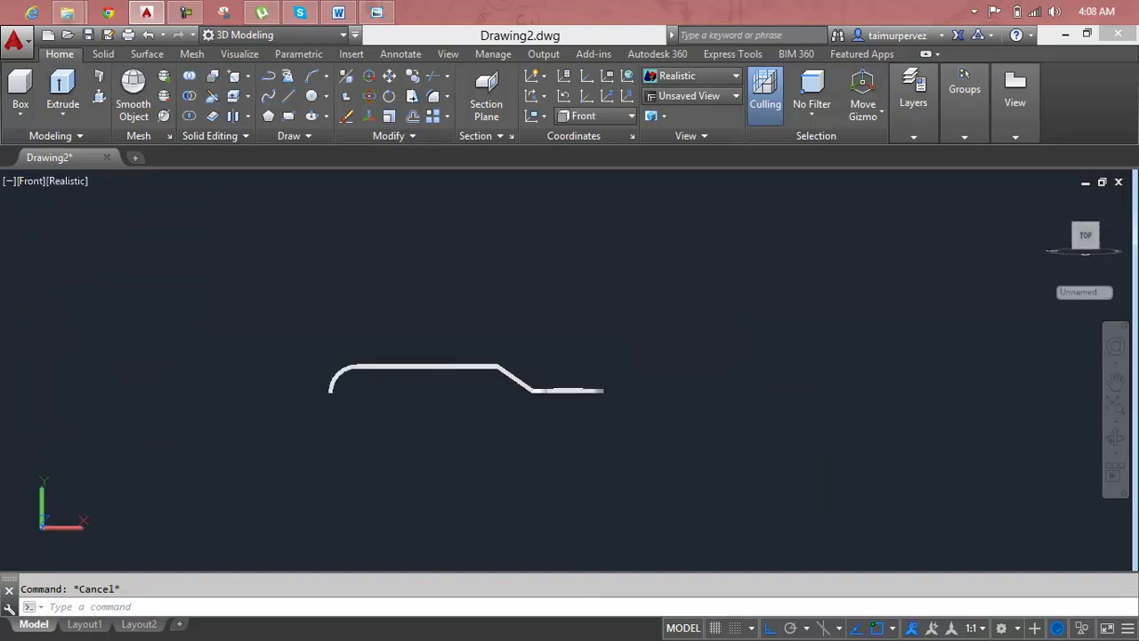
{"action": "type", "text": "MI"}
{"action": "key", "text": "Return"}
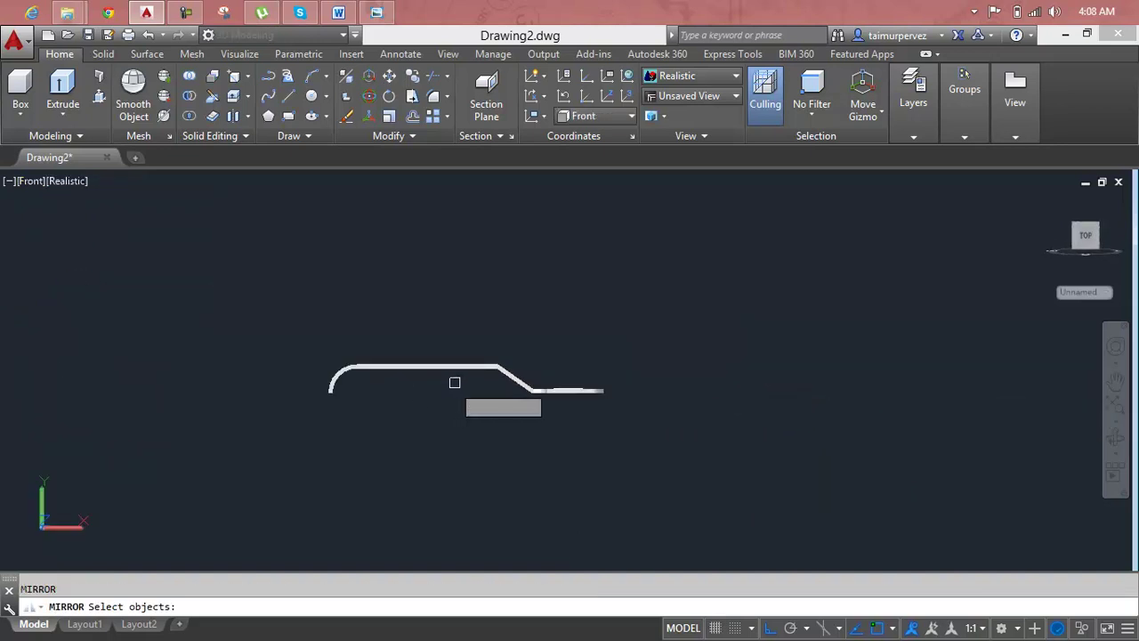
{"action": "left_click", "coordinate": [473, 365]}
{"action": "key", "text": "Return"}
{"action": "scroll", "coordinate": [353, 419], "scroll_direction": "up", "scroll_amount": 5}
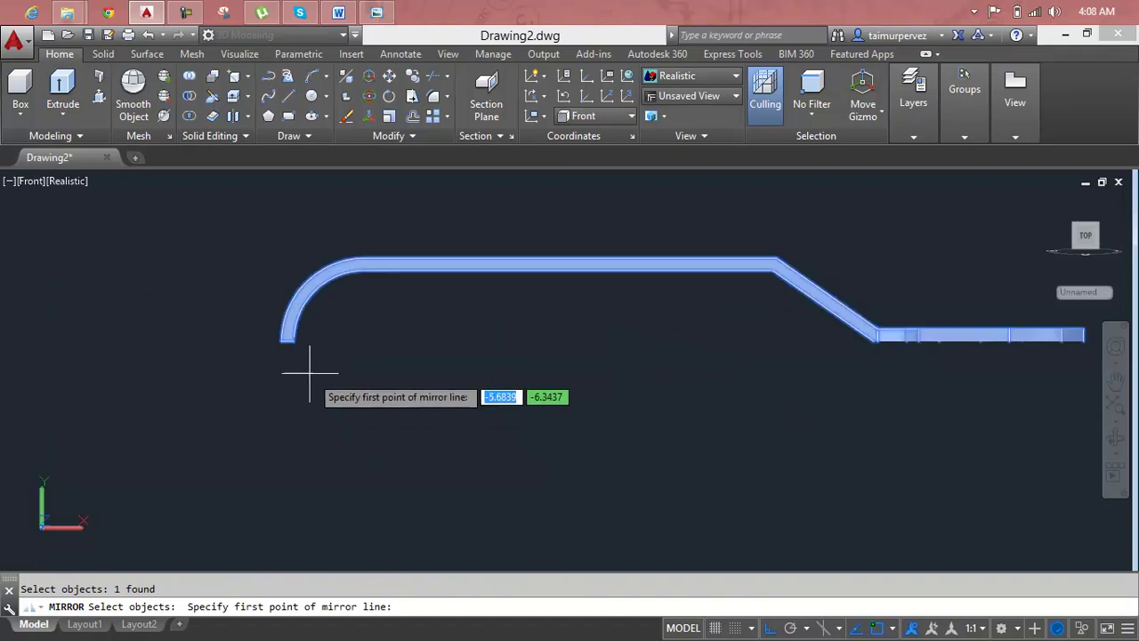
{"action": "left_click", "coordinate": [280, 341]}
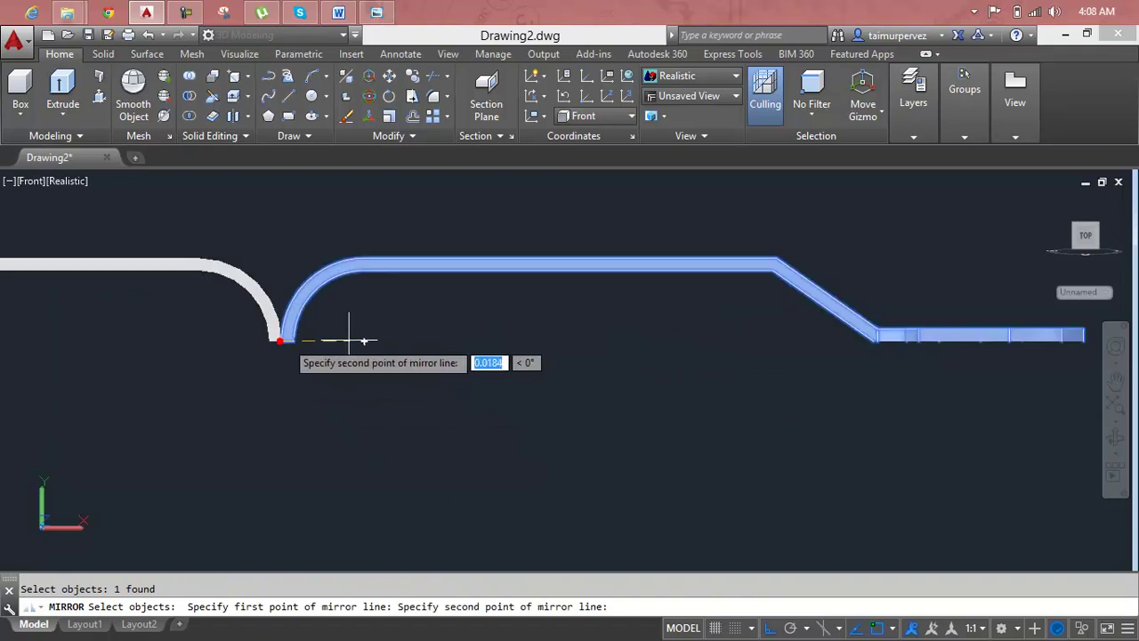
{"action": "scroll", "coordinate": [1123, 398], "scroll_direction": "down", "scroll_amount": 5}
{"action": "left_click", "coordinate": [1115, 405]}
{"action": "left_click", "coordinate": [779, 470]}
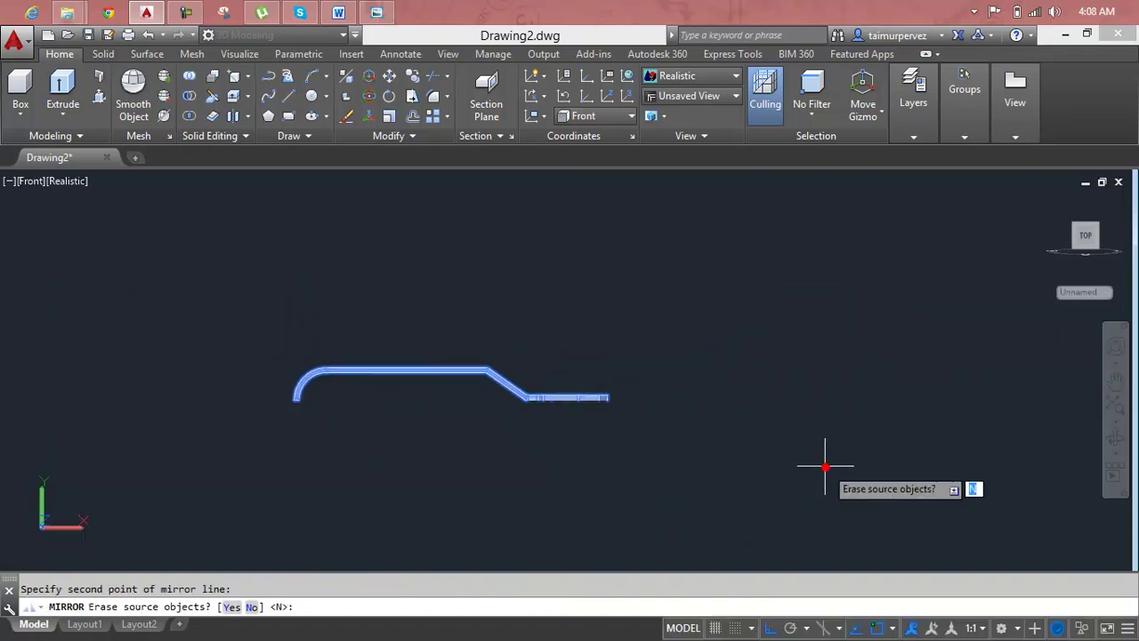
{"action": "key", "text": "Return"}
- Return to the default isometric Home view to see the closed loop
{"action": "scroll", "coordinate": [567, 388], "scroll_direction": "up", "scroll_amount": 3}
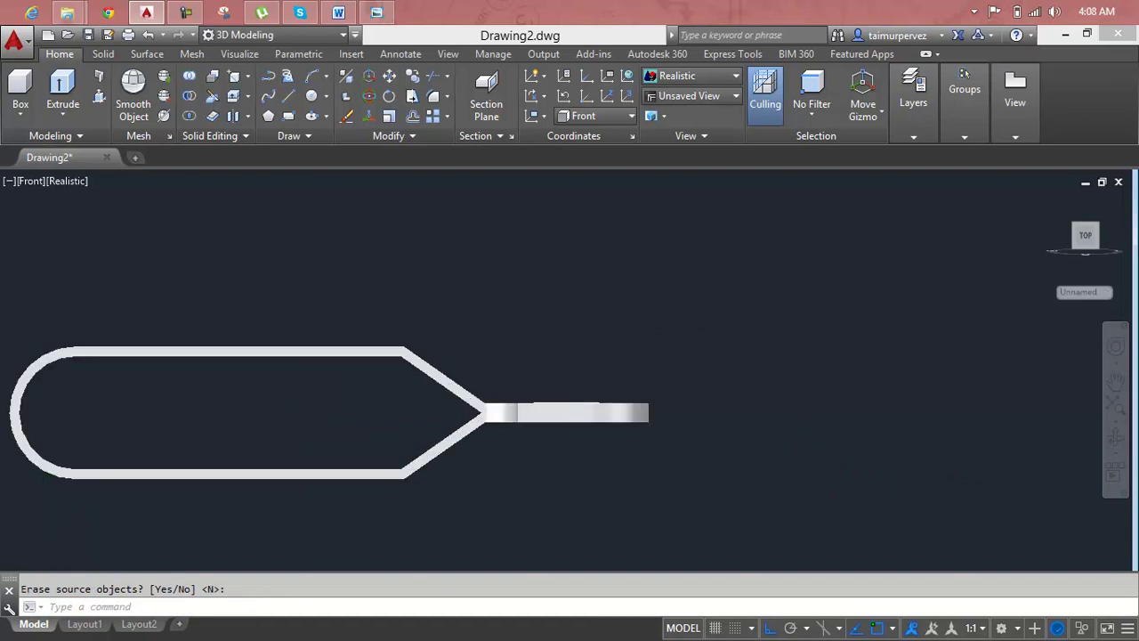
{"action": "scroll", "coordinate": [567, 391], "scroll_direction": "up", "scroll_amount": 3}
{"action": "key", "text": "Escape"}
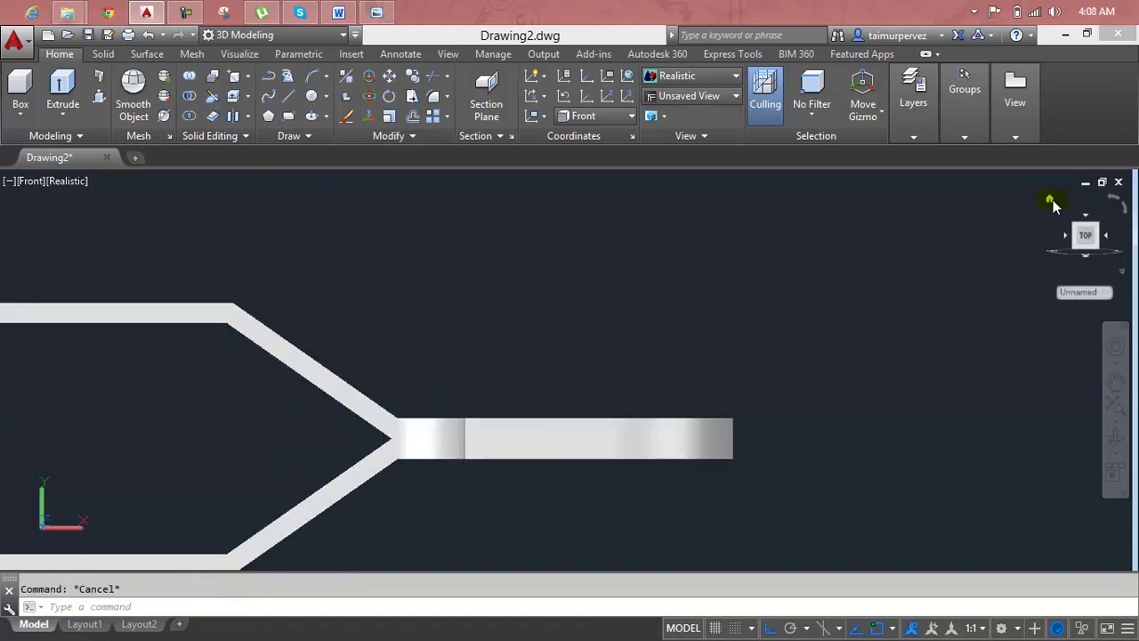
{"action": "left_click", "coordinate": [1053, 202]}
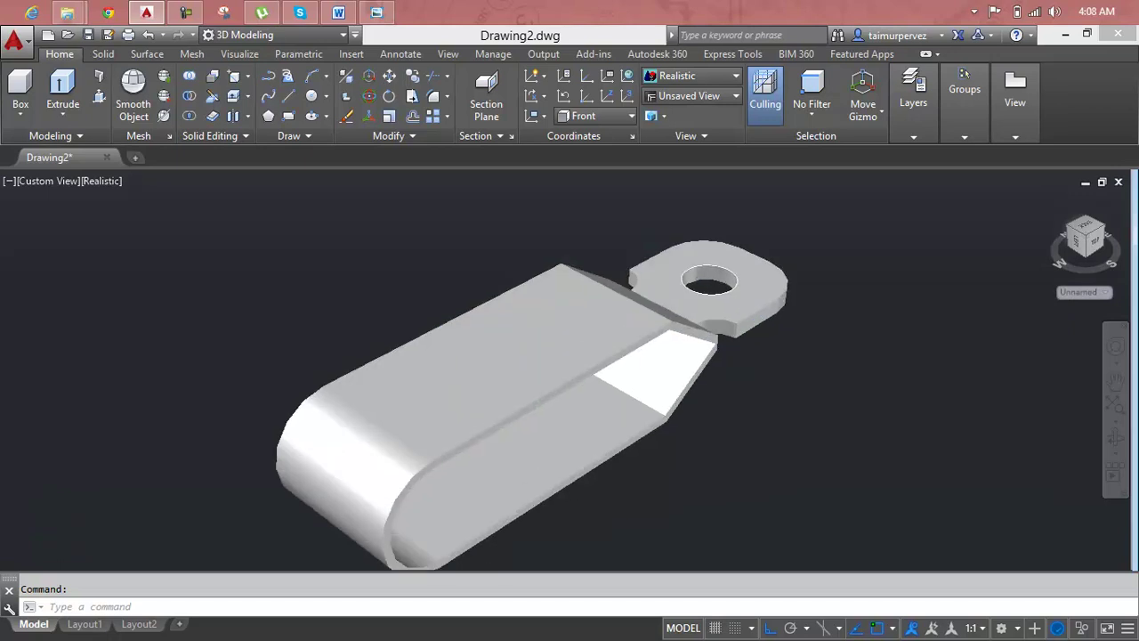
{"action": "mouse_move", "coordinate": [773, 403]}
{"action": "middle_mouse_down", "text": "shift"}
{"action": "mouse_move", "coordinate": [712, 517]}
{"action": "mouse_move", "coordinate": [656, 422]}
{"action": "mouse_move", "coordinate": [614, 406]}
{"action": "mouse_move", "coordinate": [657, 342]}
{"action": "mouse_move", "coordinate": [687, 401]}
{"action": "mouse_move", "coordinate": [686, 433]}
{"action": "mouse_move", "coordinate": [733, 416]}
{"action": "mouse_move", "coordinate": [667, 437]}
{"action": "mouse_move", "coordinate": [560, 427]}
{"action": "mouse_move", "coordinate": [528, 374]}
{"action": "mouse_move", "coordinate": [695, 393]}
{"action": "mouse_move", "coordinate": [774, 383]}
{"action": "mouse_move", "coordinate": [770, 399]}
{"action": "mouse_move", "coordinate": [757, 372]}
{"action": "mouse_move", "coordinate": [705, 367]}
{"action": "mouse_move", "coordinate": [691, 331]}
{"action": "mouse_move", "coordinate": [662, 381]}
{"action": "middle_mouse_up", "text": "shift"}
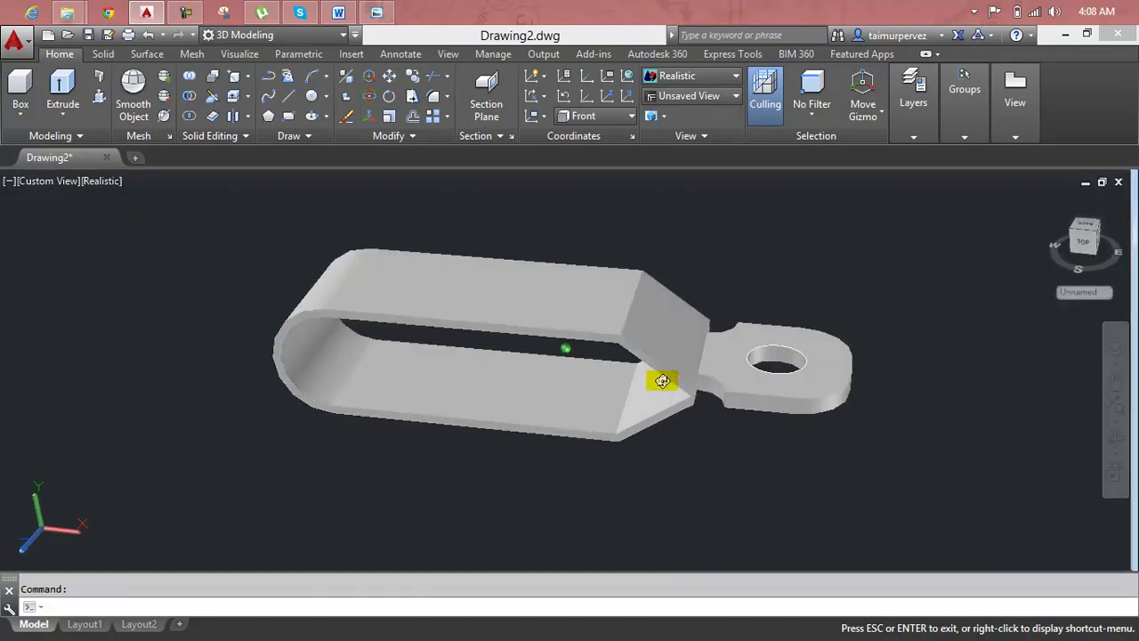